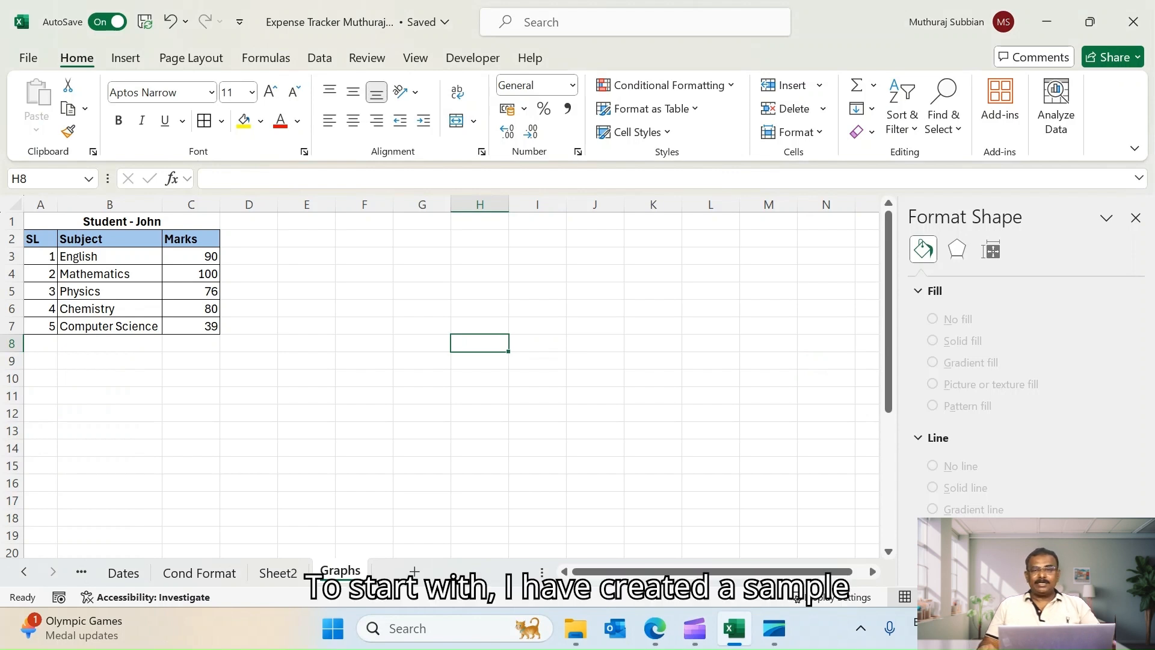
pyautogui.click(122, 222)
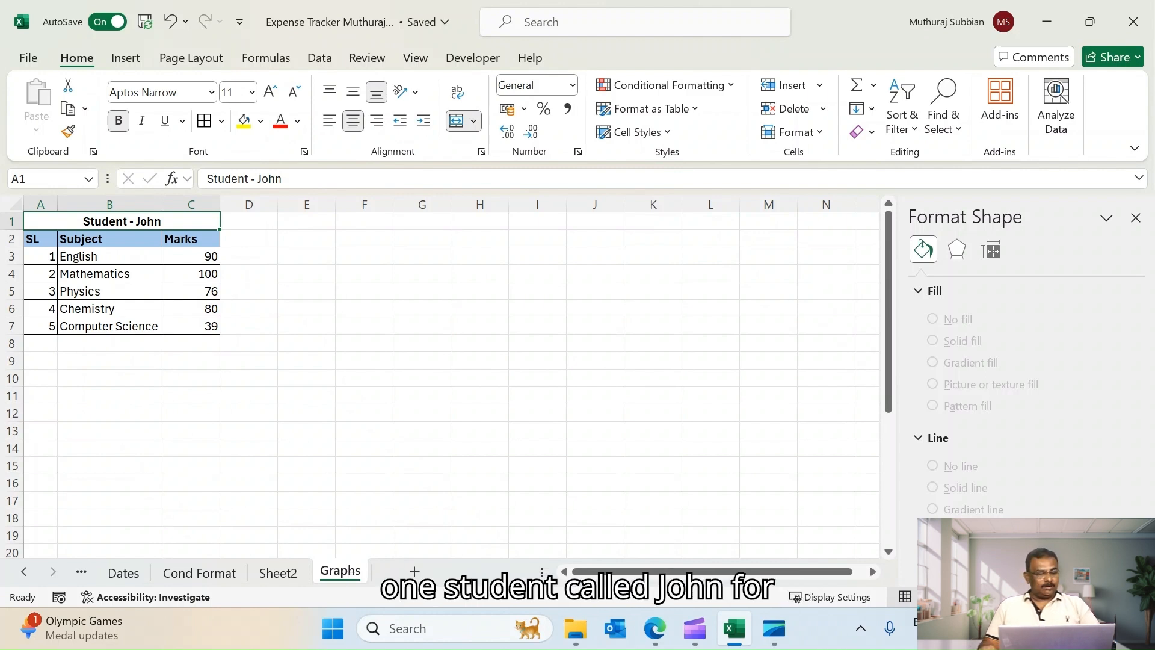
pyautogui.click(110, 257)
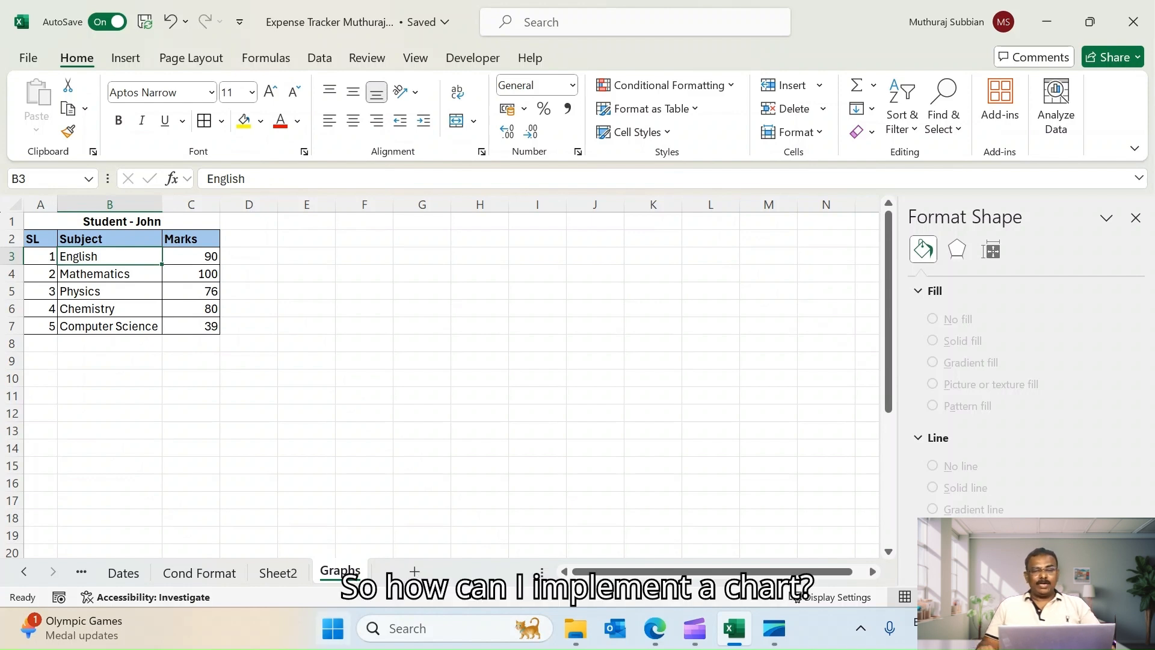
pyautogui.click(110, 238)
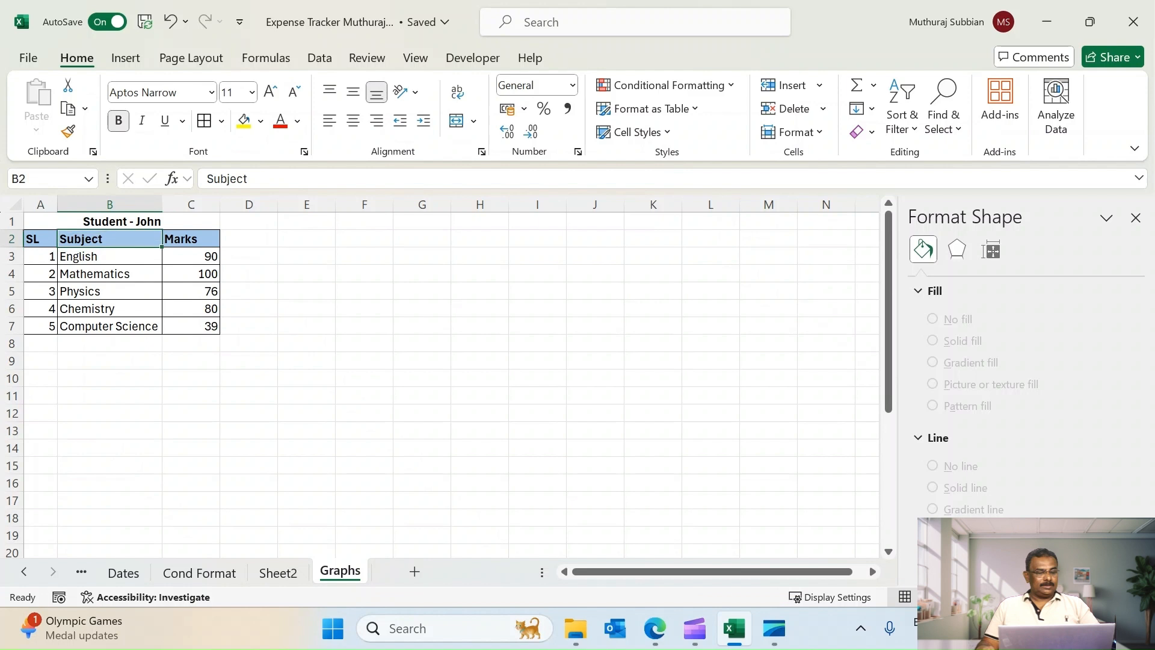
pyautogui.hotkey('shift', 'Right')
pyautogui.hotkey('shift', 'Down')
pyautogui.hotkey('shift', 'Down')
pyautogui.hotkey('shift', 'Down')
pyautogui.hotkey('shift', 'Down')
pyautogui.hotkey('shift', 'Down')
pyautogui.hotkey('shift', 'Down')
pyautogui.hotkey('shift', 'Up')
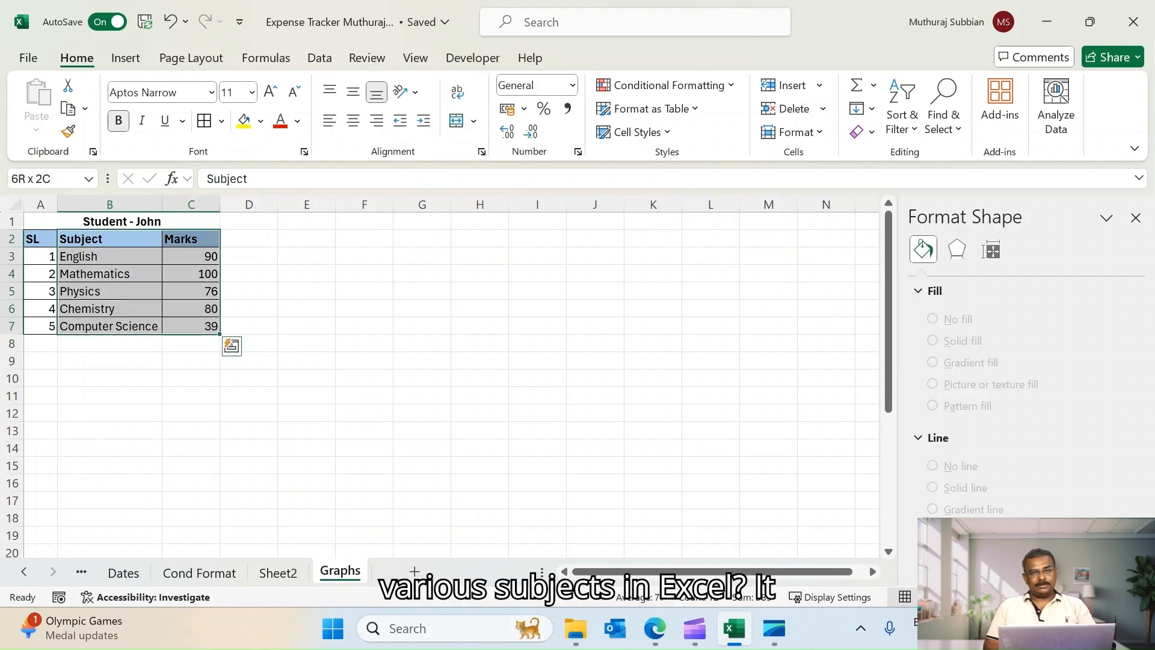
pyautogui.click(537, 413)
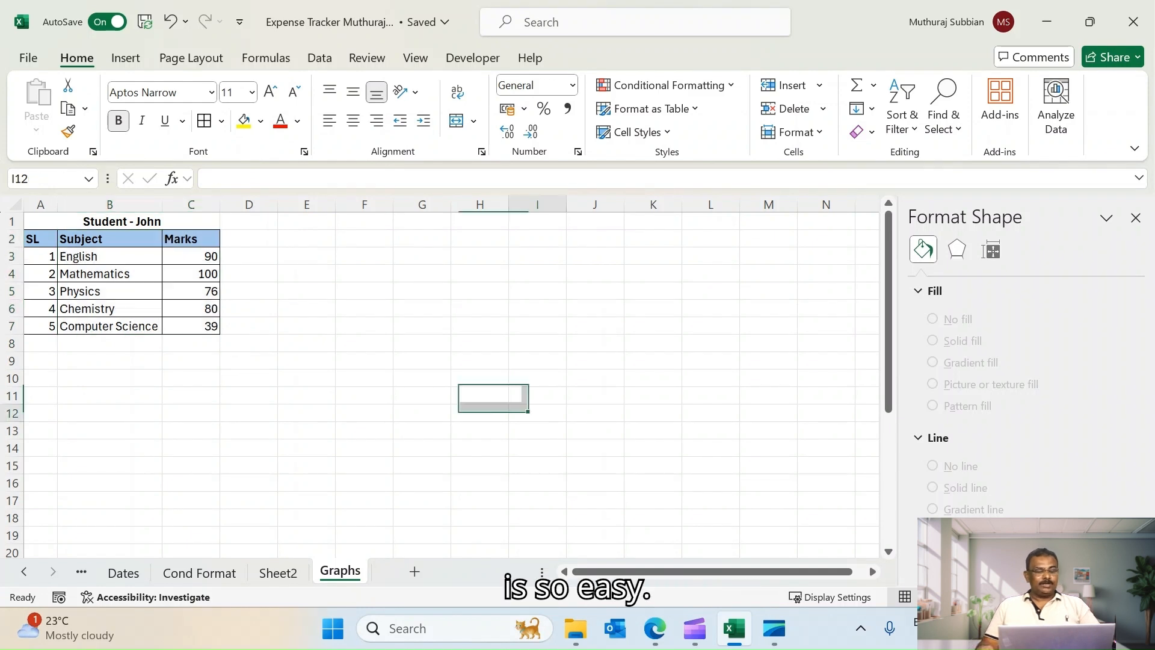
# Select the Subject and Marks data and insert the recommended Clustered Column chart
pyautogui.click(110, 239)
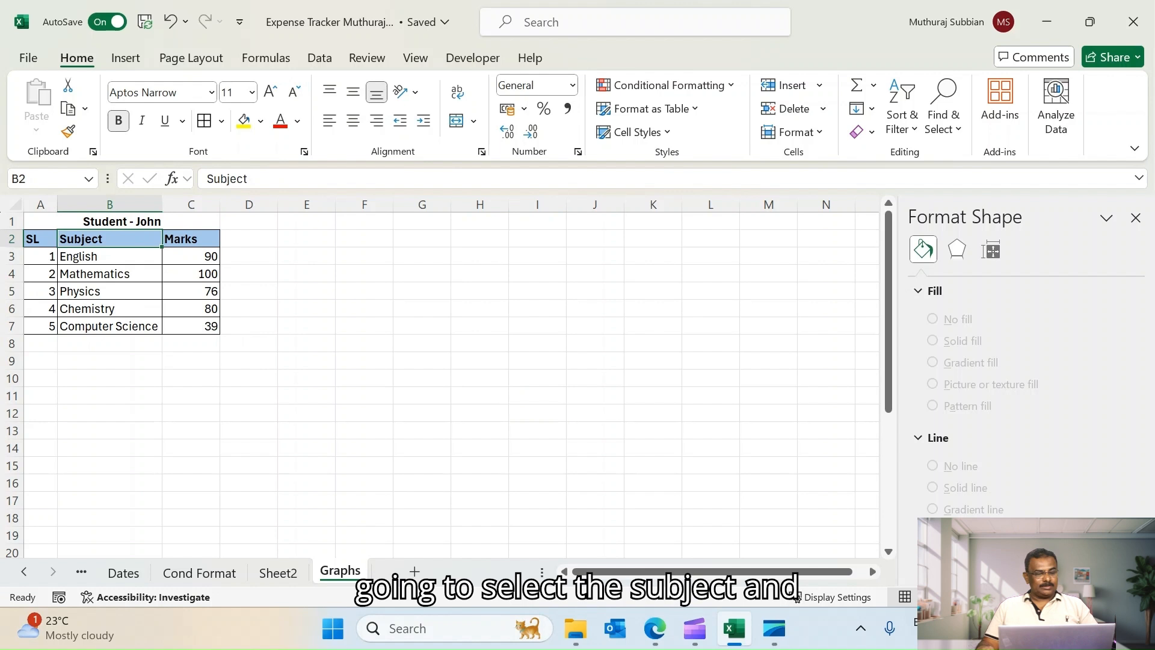
pyautogui.hotkey('ctrl', 'shift', 'Right')
pyautogui.hotkey('ctrl', 'shift', 'Down')
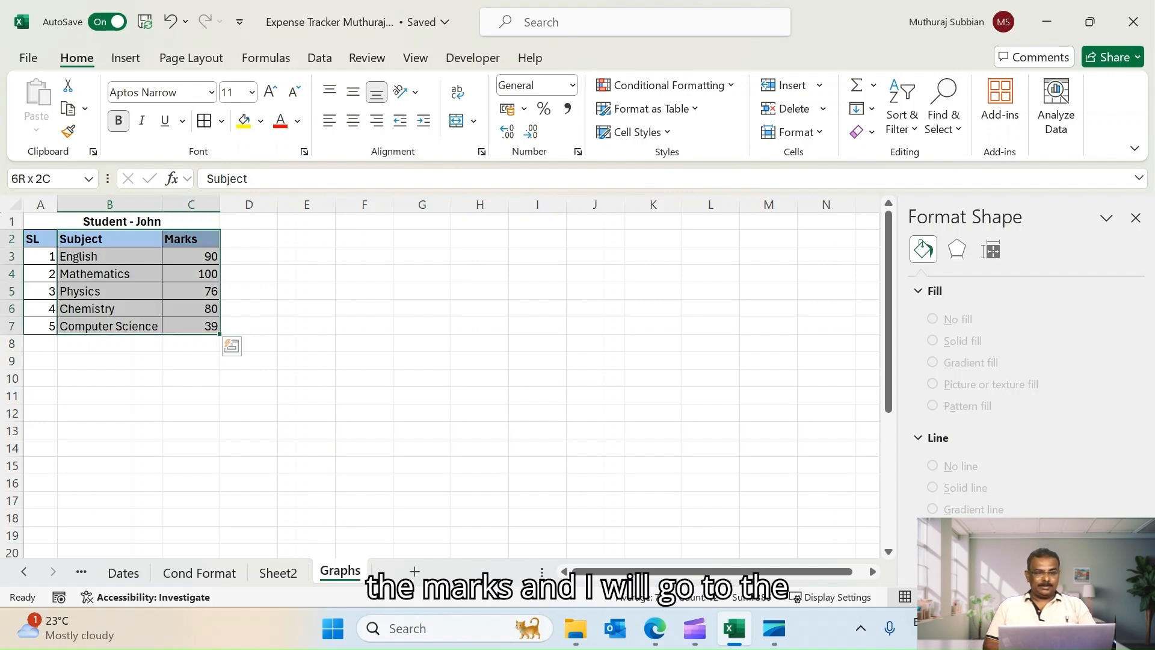
pyautogui.click(126, 58)
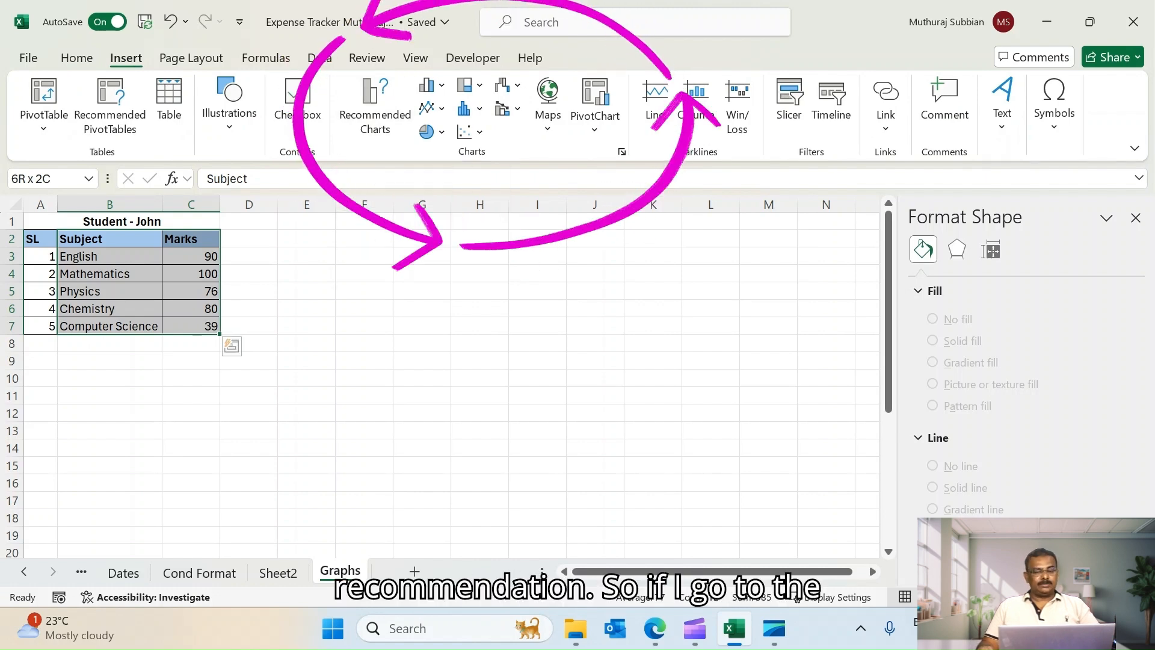
pyautogui.click(375, 110)
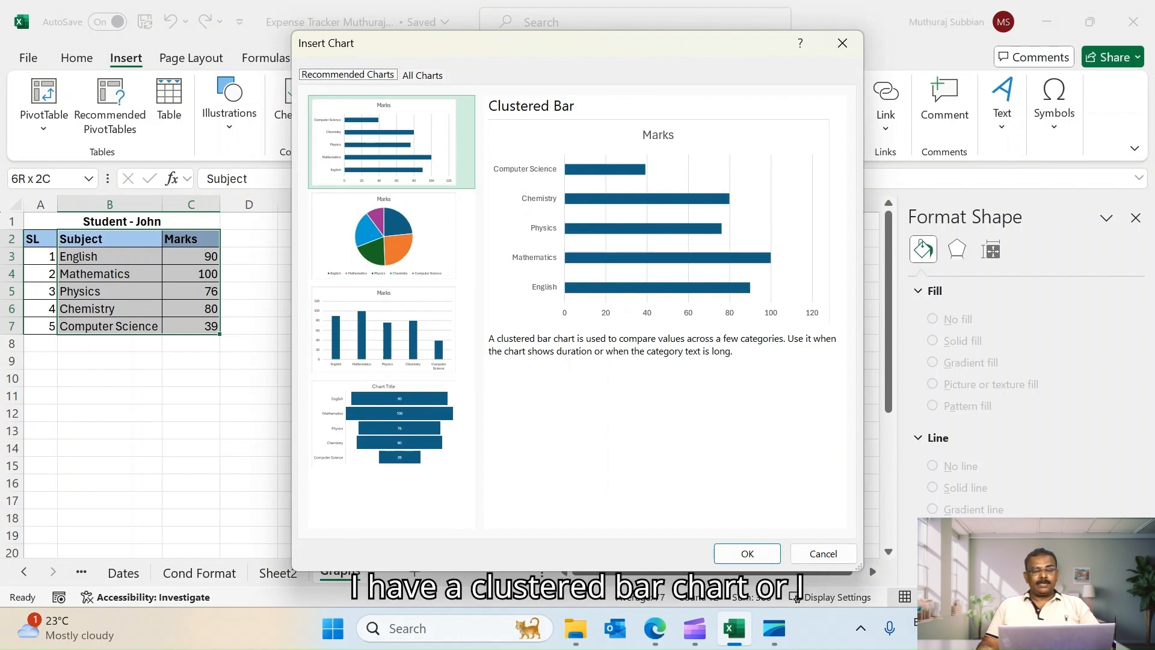
pyautogui.click(391, 236)
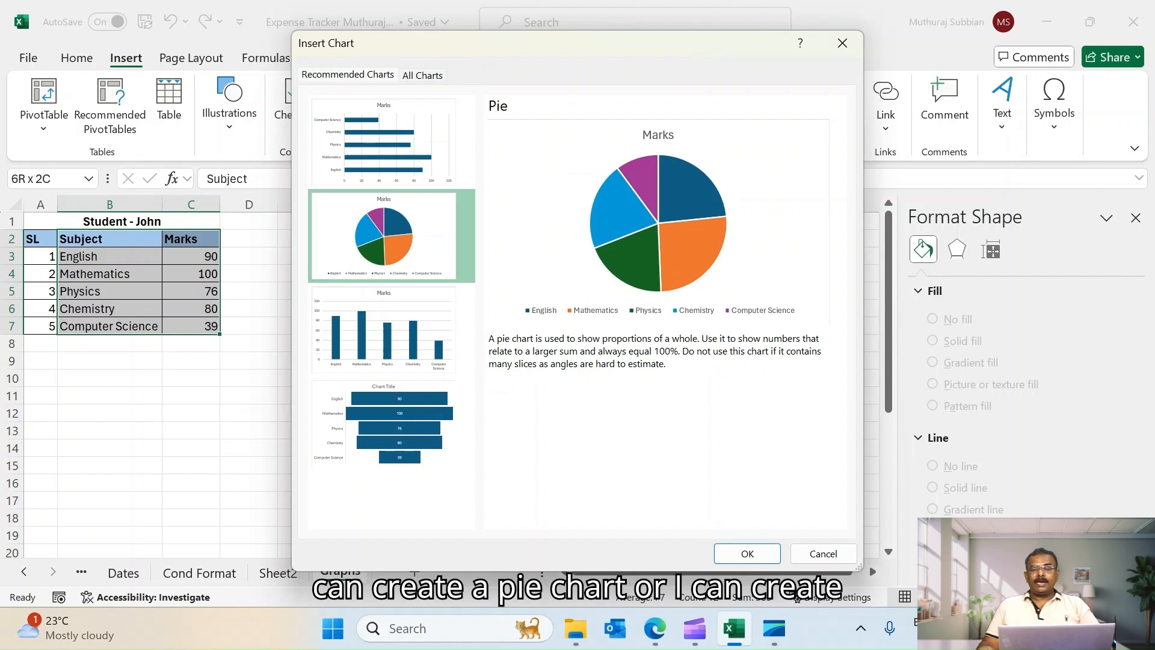
pyautogui.click(391, 329)
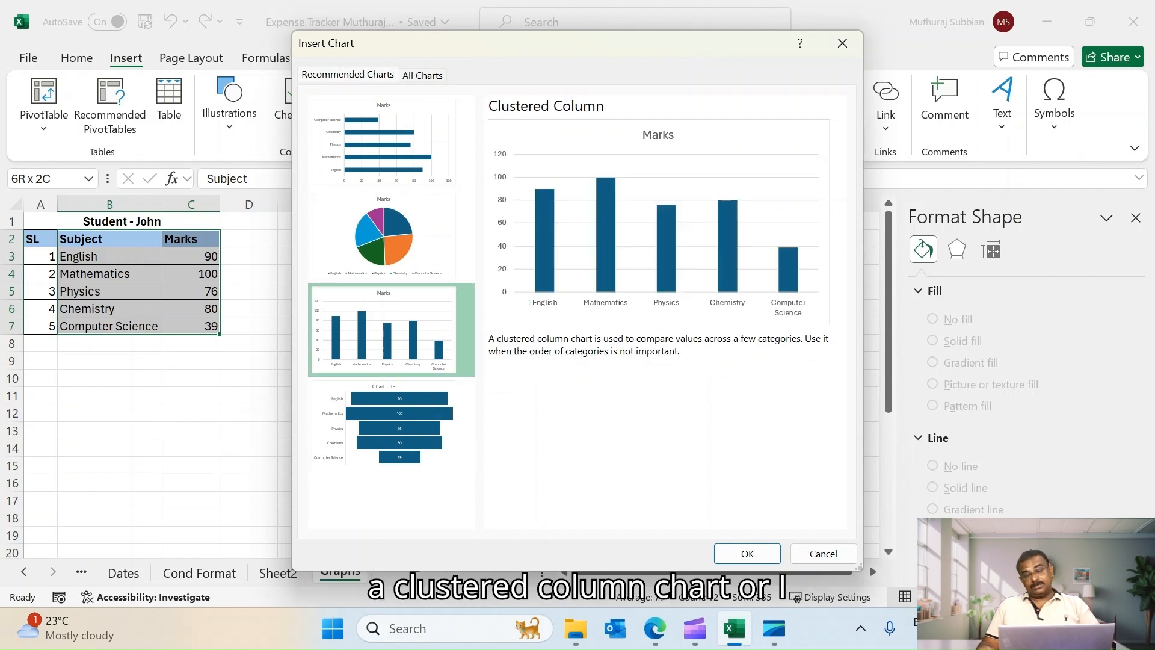
pyautogui.click(391, 423)
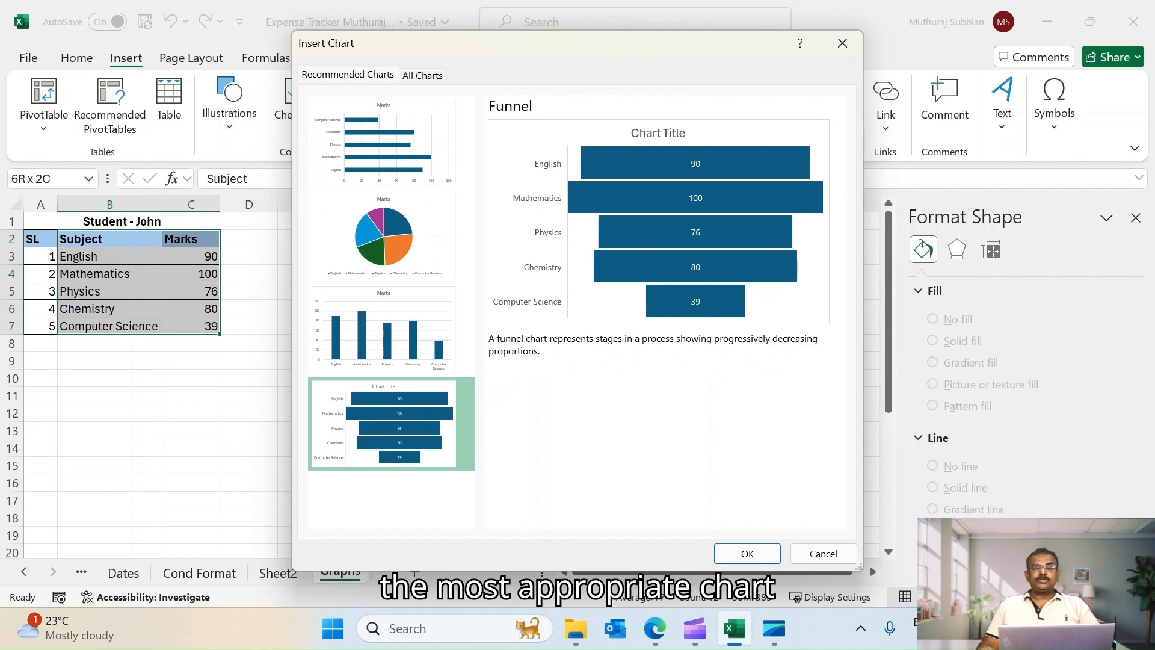
pyautogui.click(391, 330)
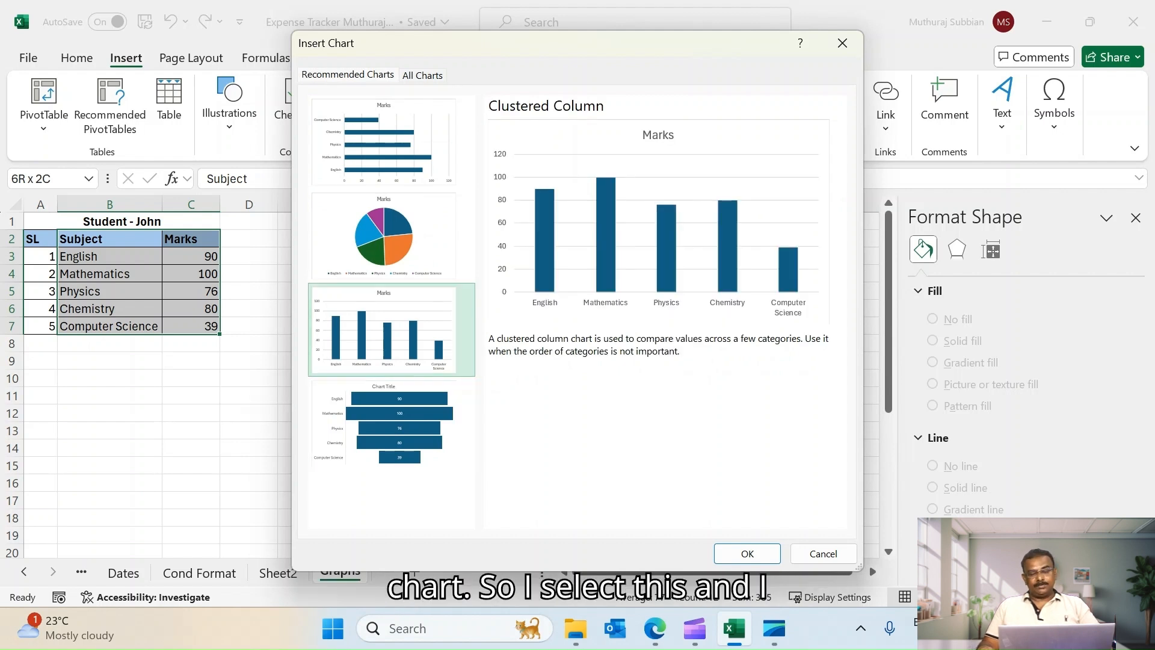
pyautogui.click(747, 554)
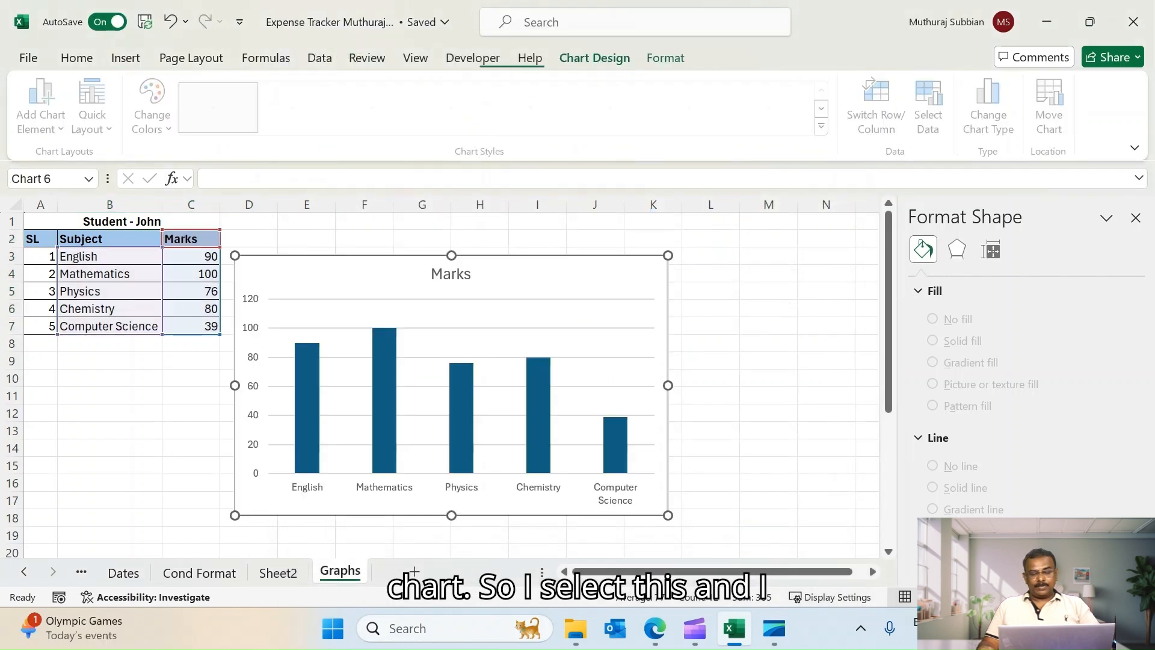
# Move the chart to the right, next to the data
pyautogui.click(769, 431)
pyautogui.moveTo(589, 274); pyautogui.dragTo(671, 263)
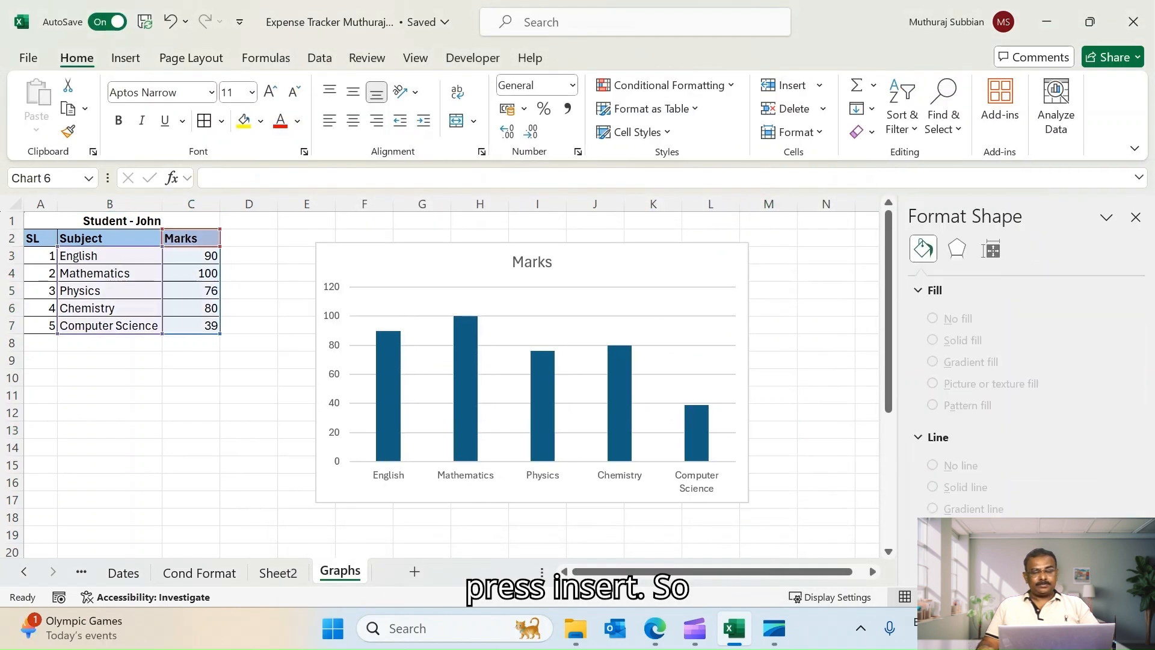
pyautogui.click(826, 413)
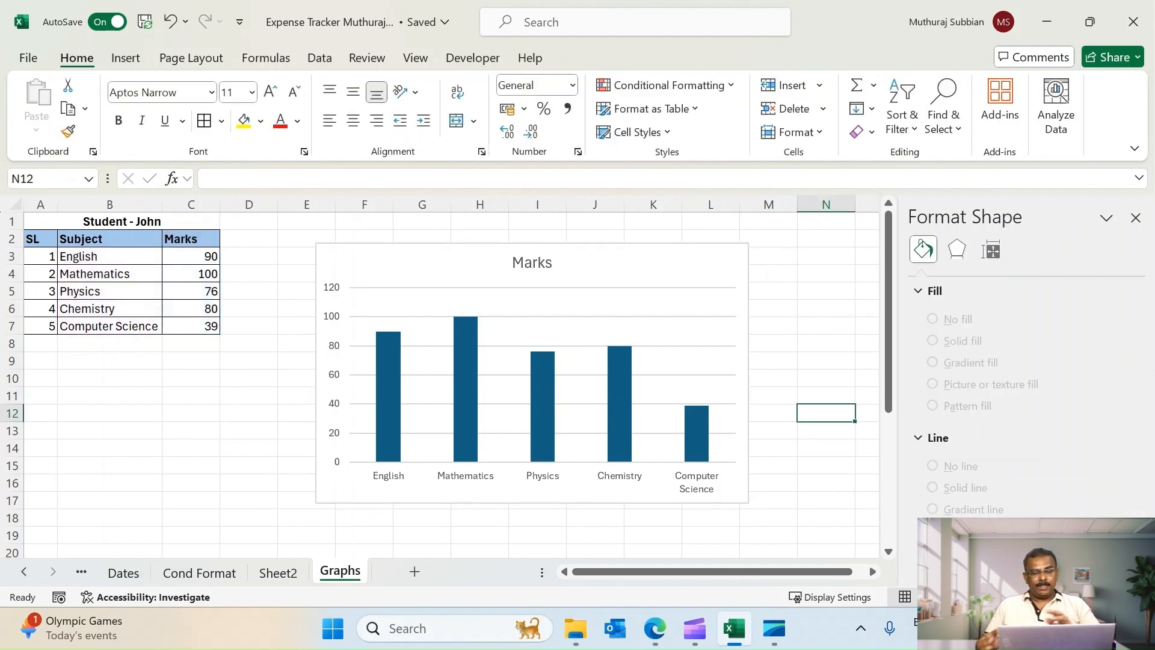
# Shrink the chart by resizing it from its top-left and bottom-right corners
pyautogui.click(669, 264)
pyautogui.moveTo(316, 244); pyautogui.dragTo(276, 212)
pyautogui.moveTo(749, 504); pyautogui.dragTo(588, 399)
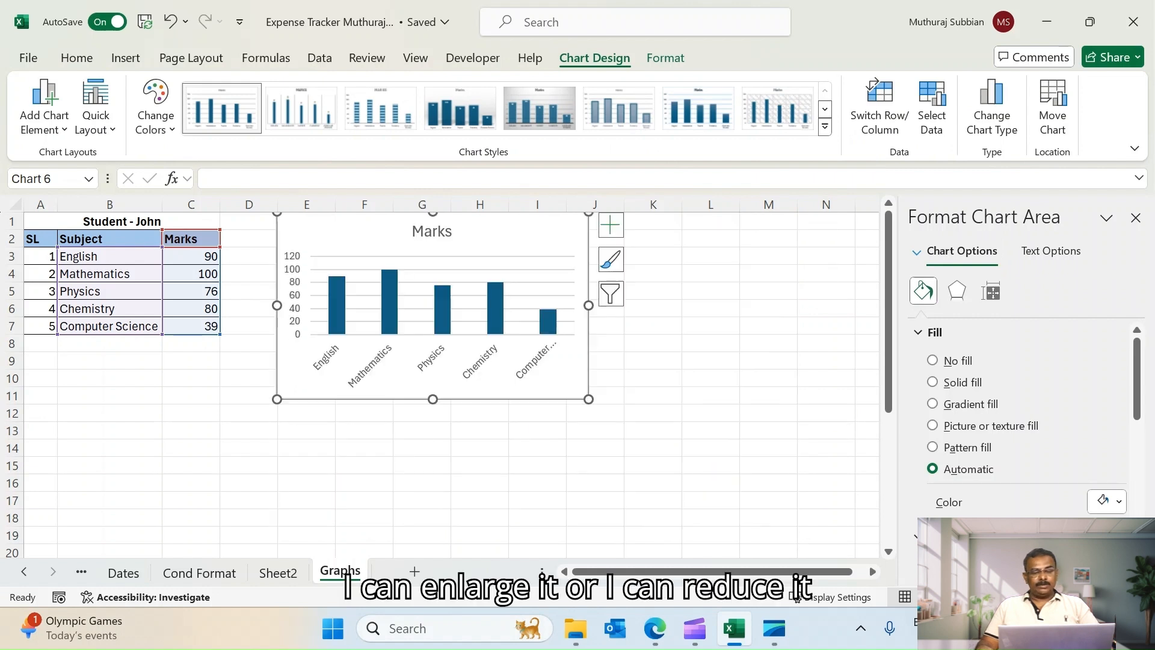
# Reposition the chart beside the table and enlarge it from its corners
pyautogui.moveTo(529, 234); pyautogui.dragTo(620, 321)
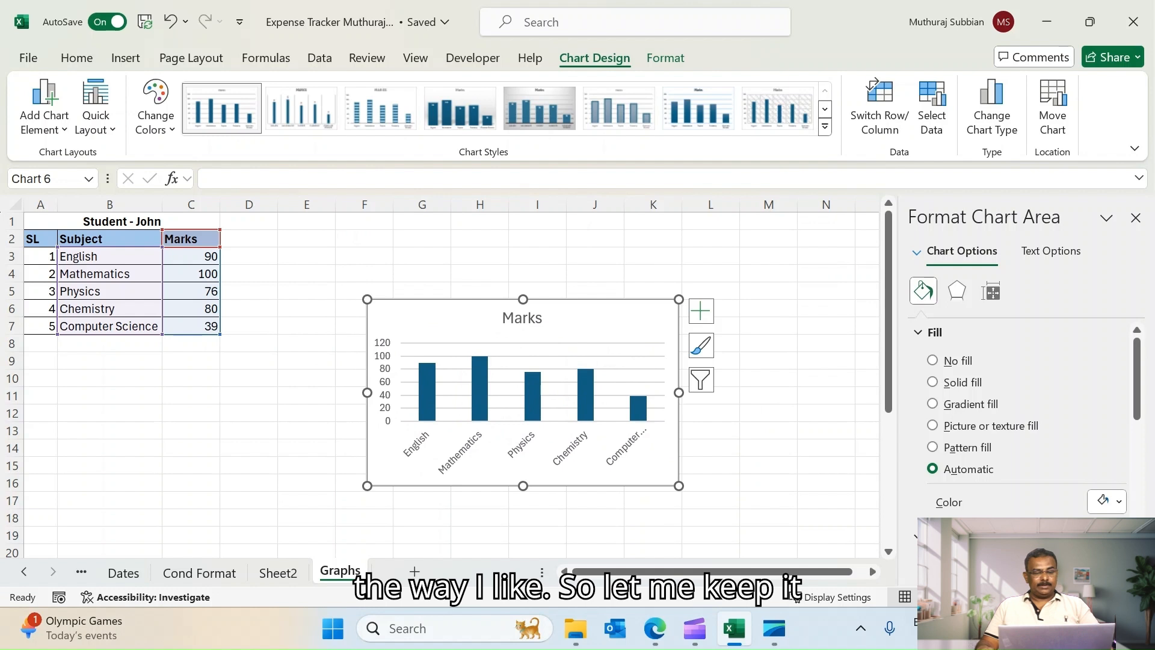
pyautogui.moveTo(367, 299); pyautogui.dragTo(269, 236)
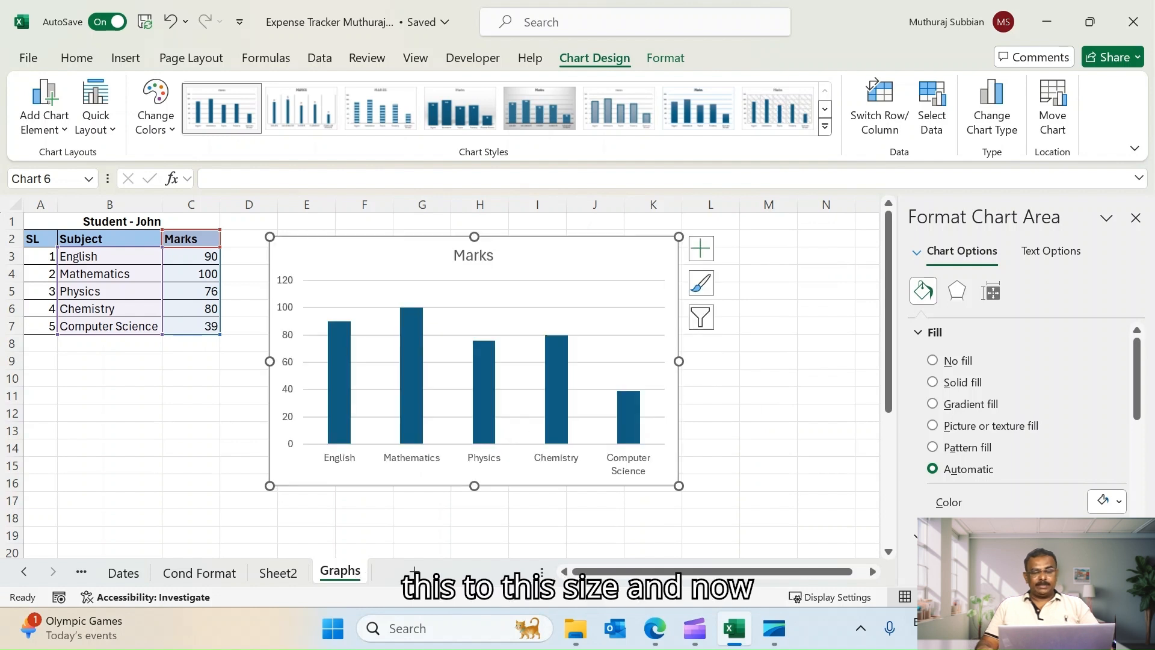
pyautogui.moveTo(678, 486); pyautogui.dragTo(705, 503)
pyautogui.click(826, 414)
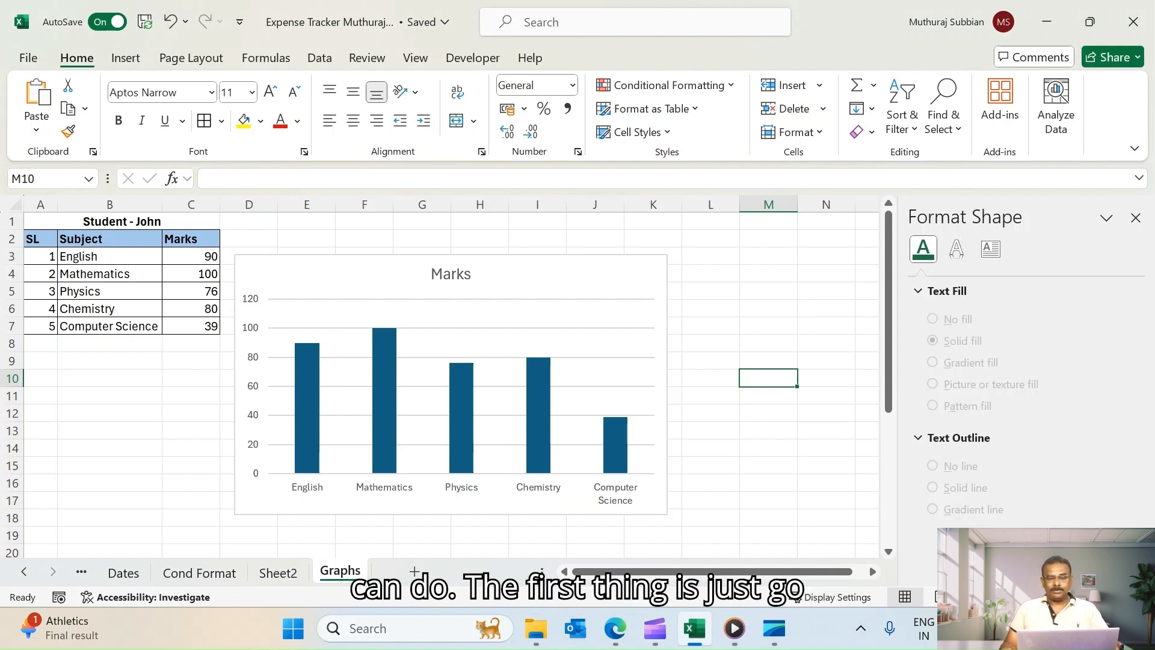
# Rename the chart title to Marks Obtained by John
pyautogui.click(453, 278)
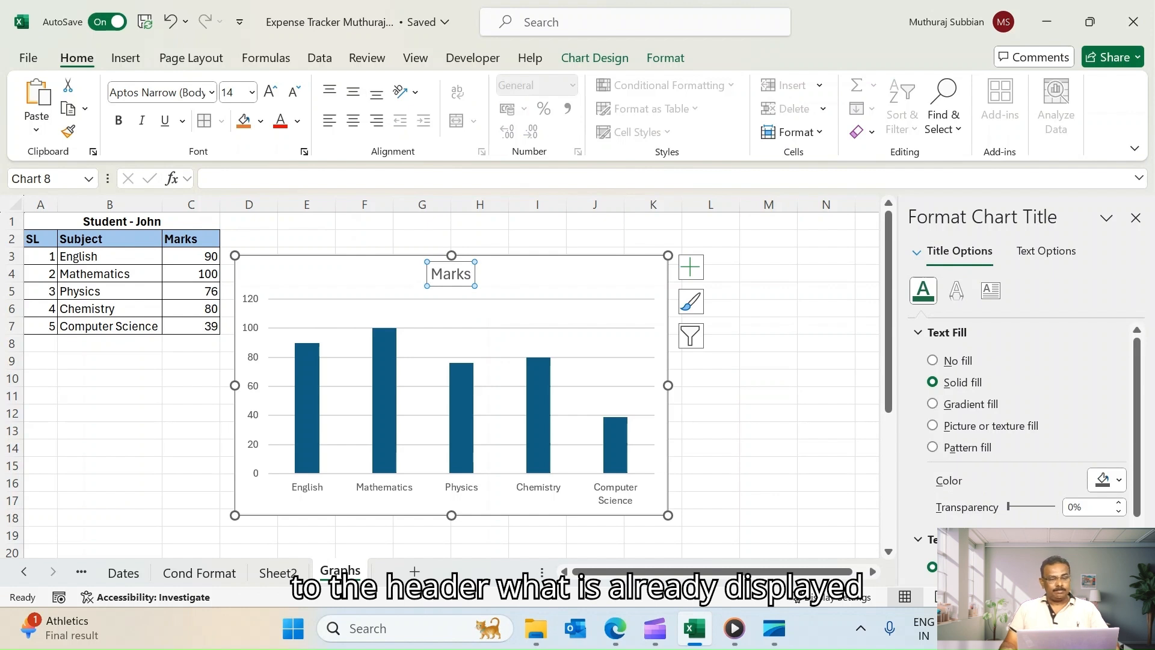
pyautogui.doubleClick(450, 274)
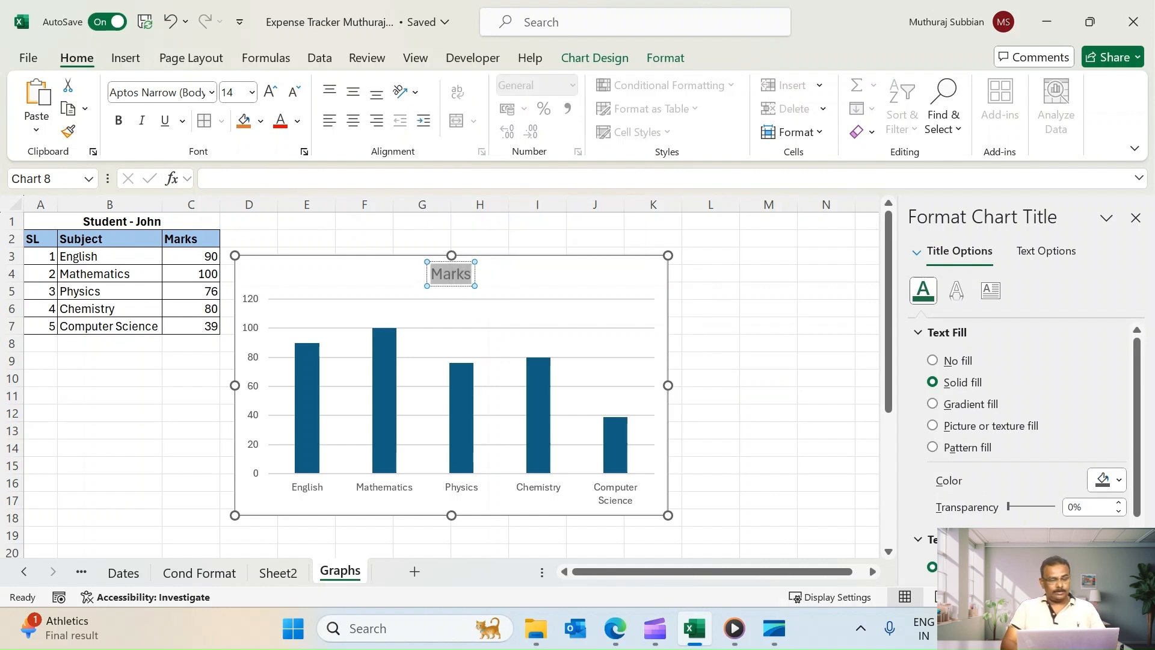
pyautogui.write('Marks b')
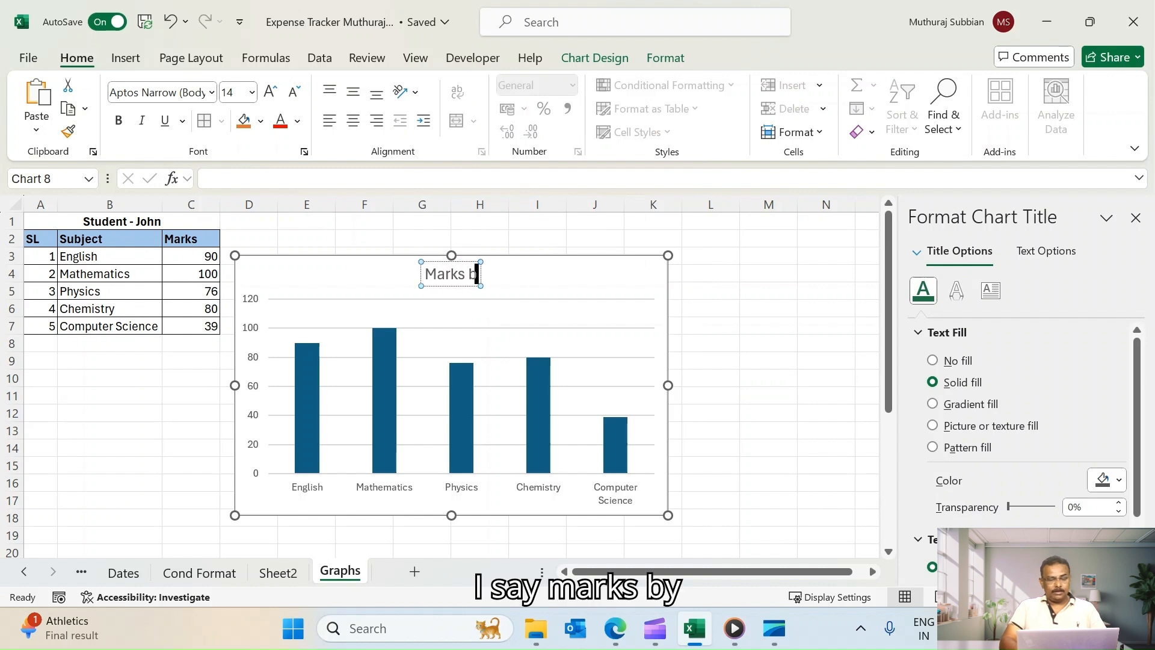
pyautogui.write('y John')
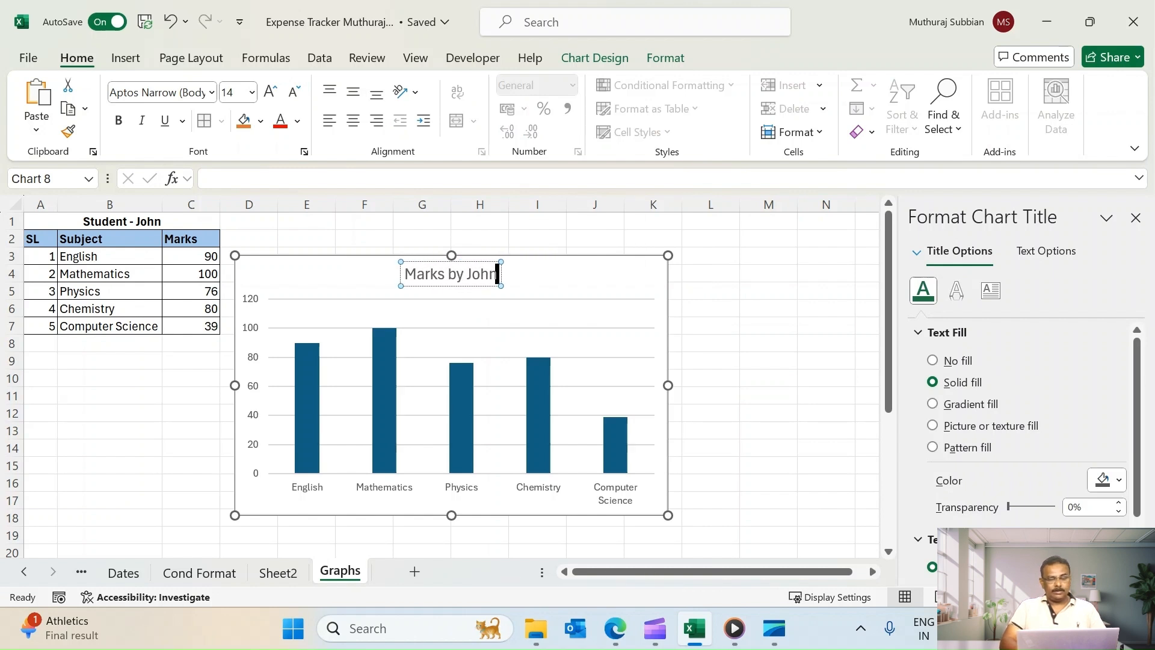
pyautogui.click(449, 273)
pyautogui.write('Obtained')
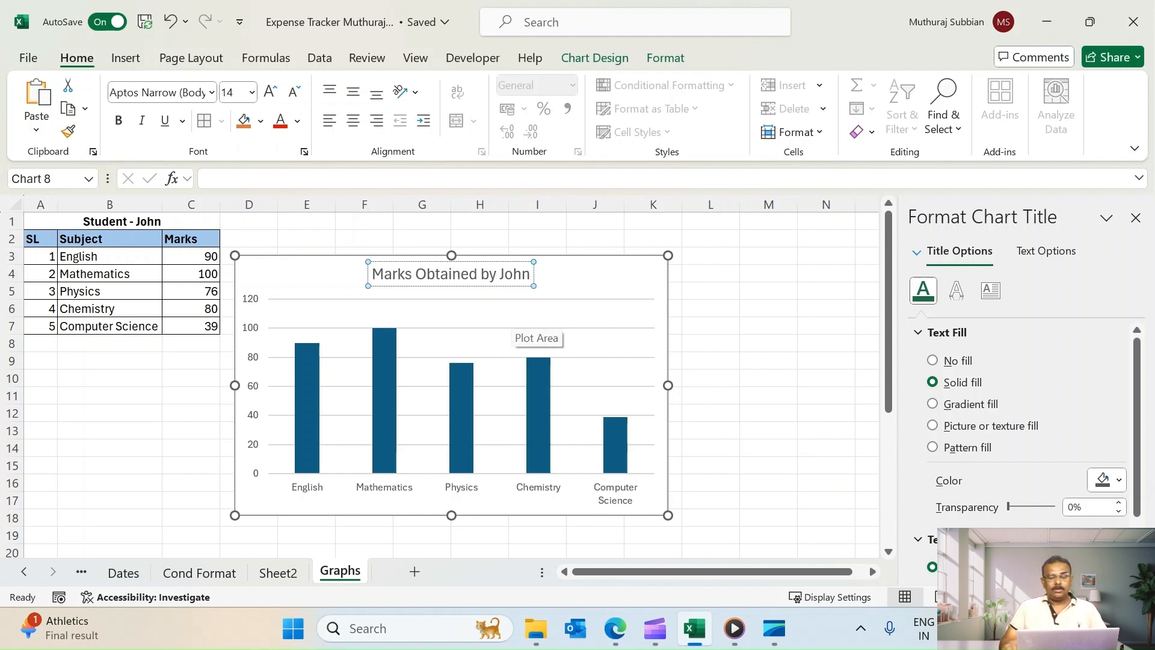
pyautogui.click(769, 292)
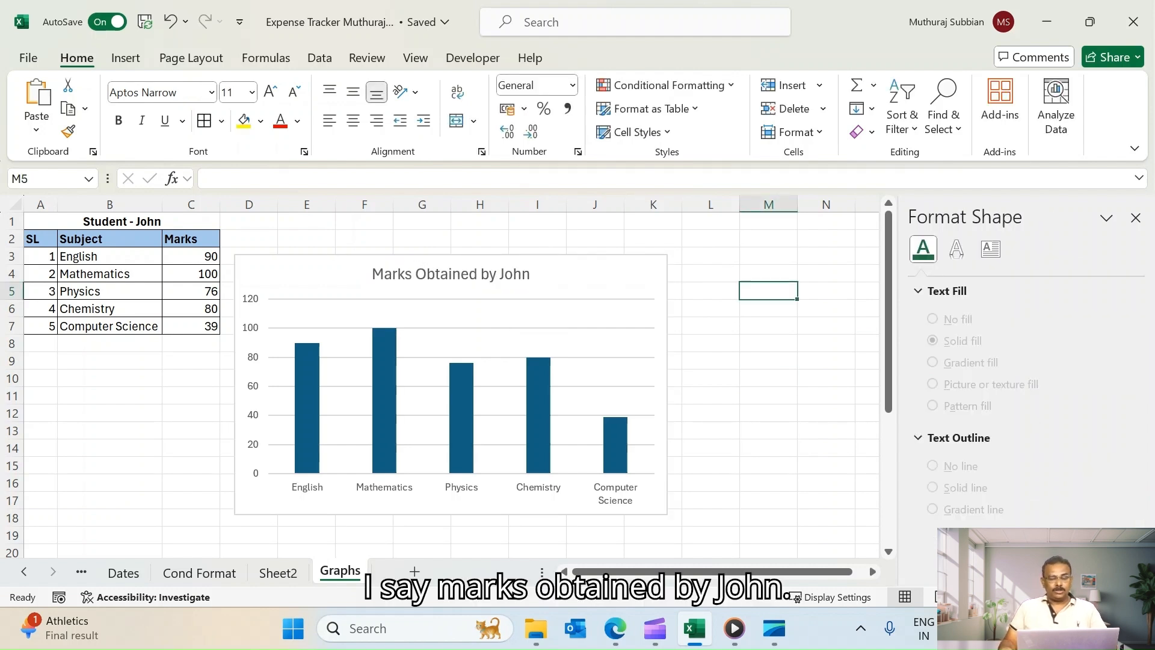
# Select the chart and delete it
pyautogui.click(769, 378)
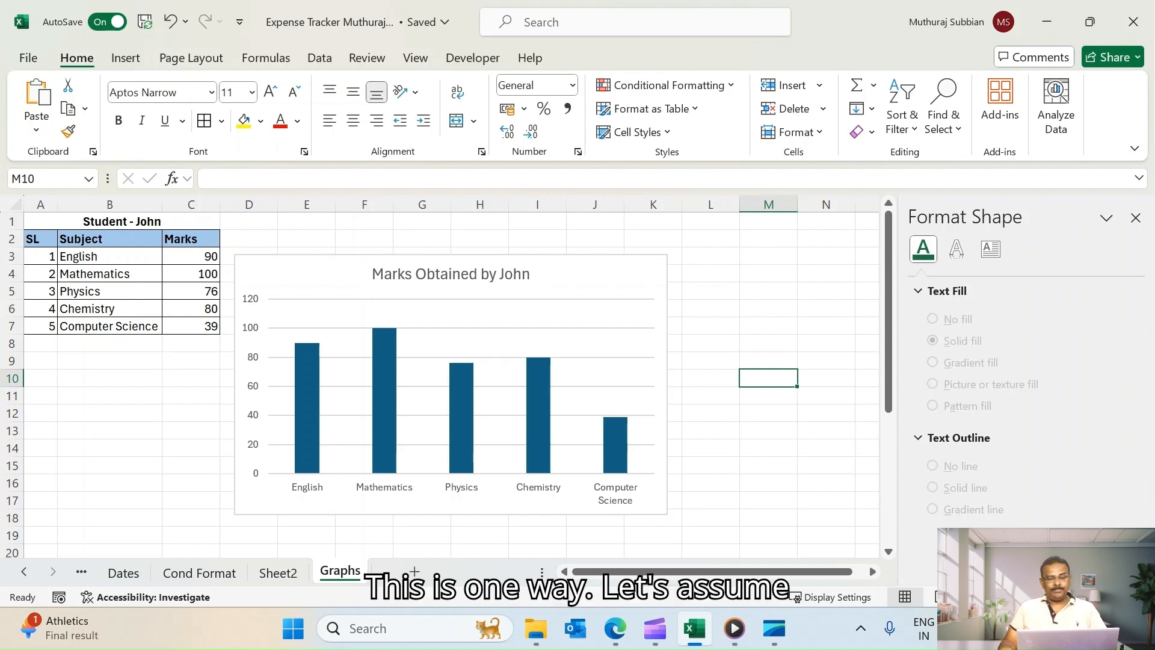
pyautogui.click(632, 297)
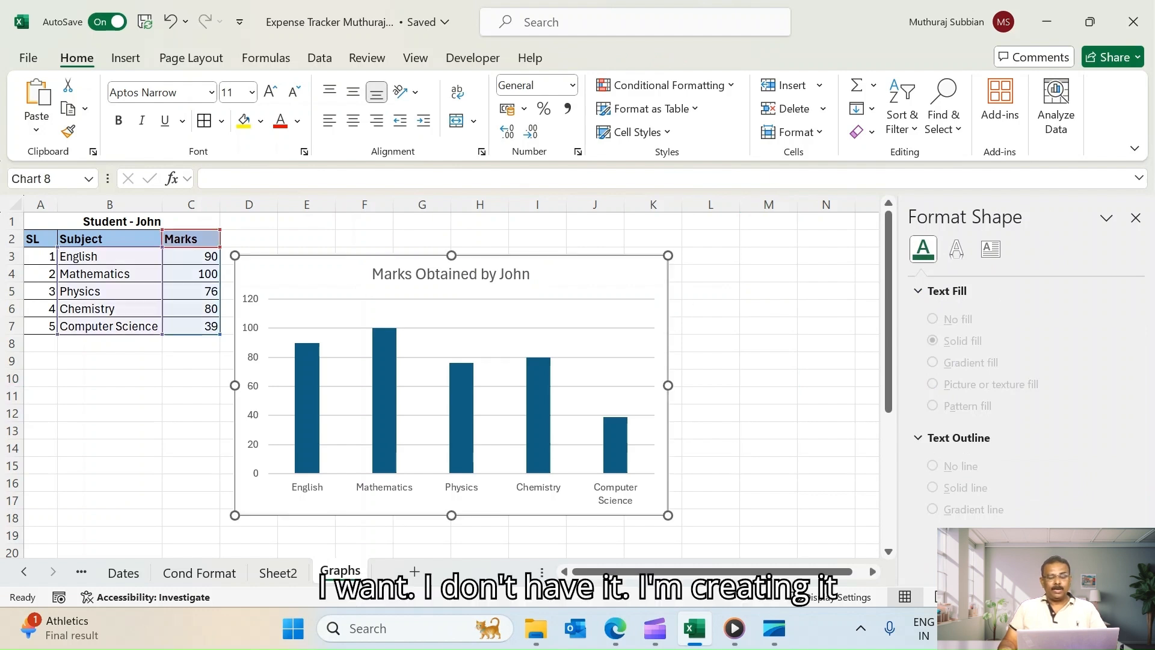
pyautogui.press('Delete')
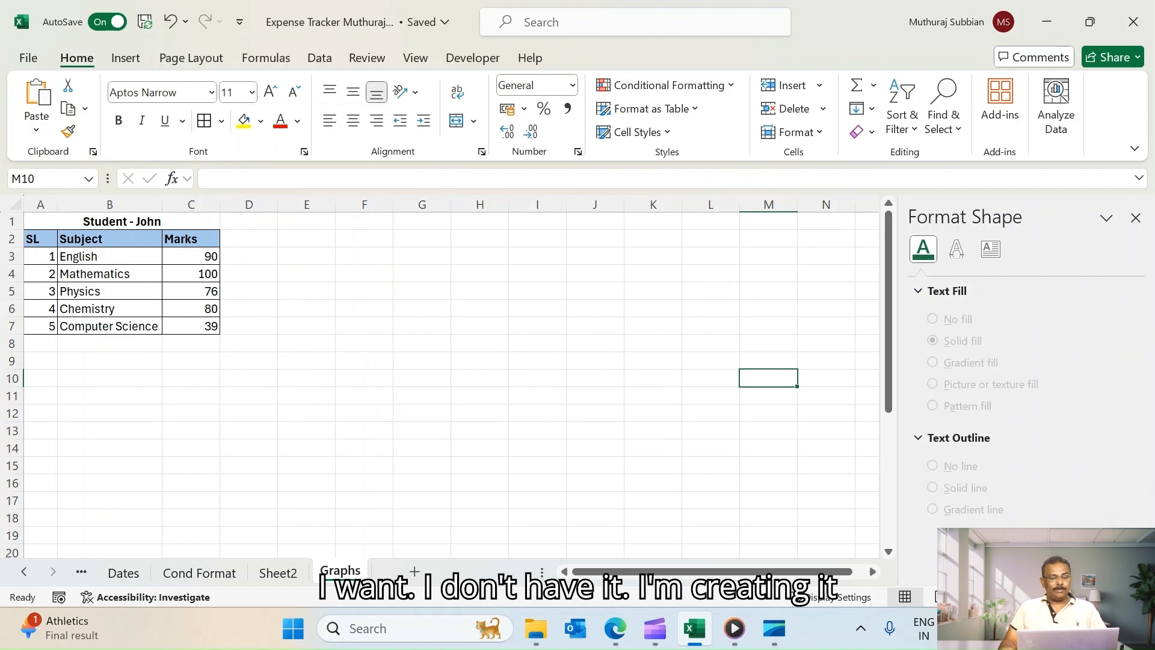
# Select the table from A1 including the Student - John heading and insert the recommended Clustered Column chart
pyautogui.click(122, 221)
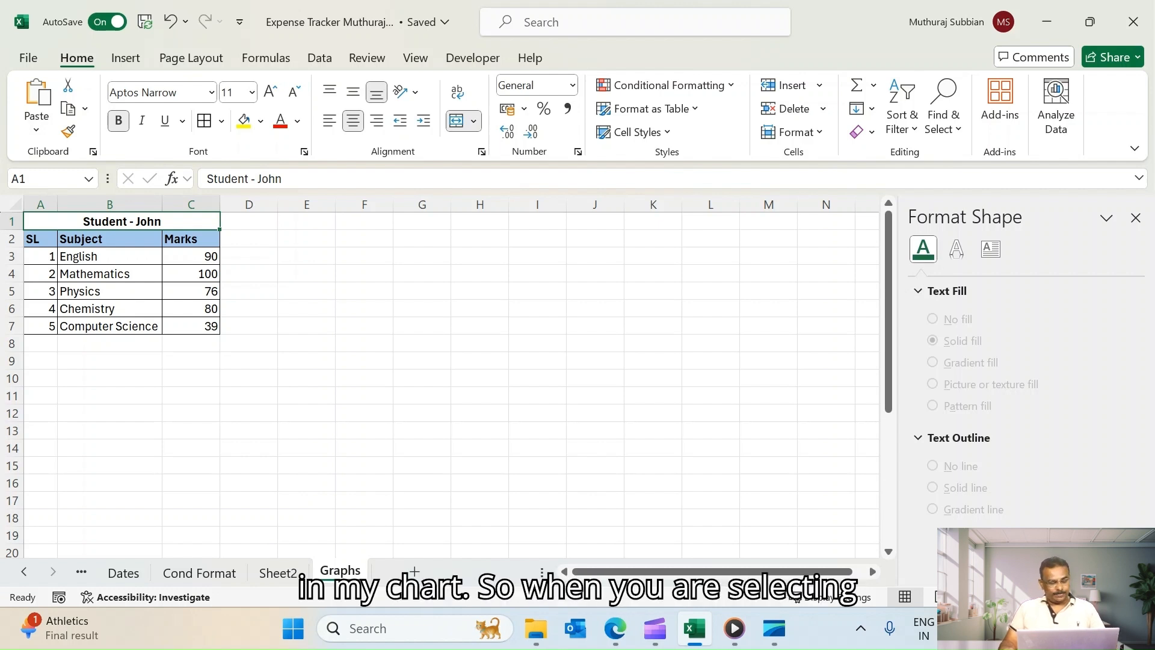
pyautogui.hotkey('ctrl', 'shift', 'Down')
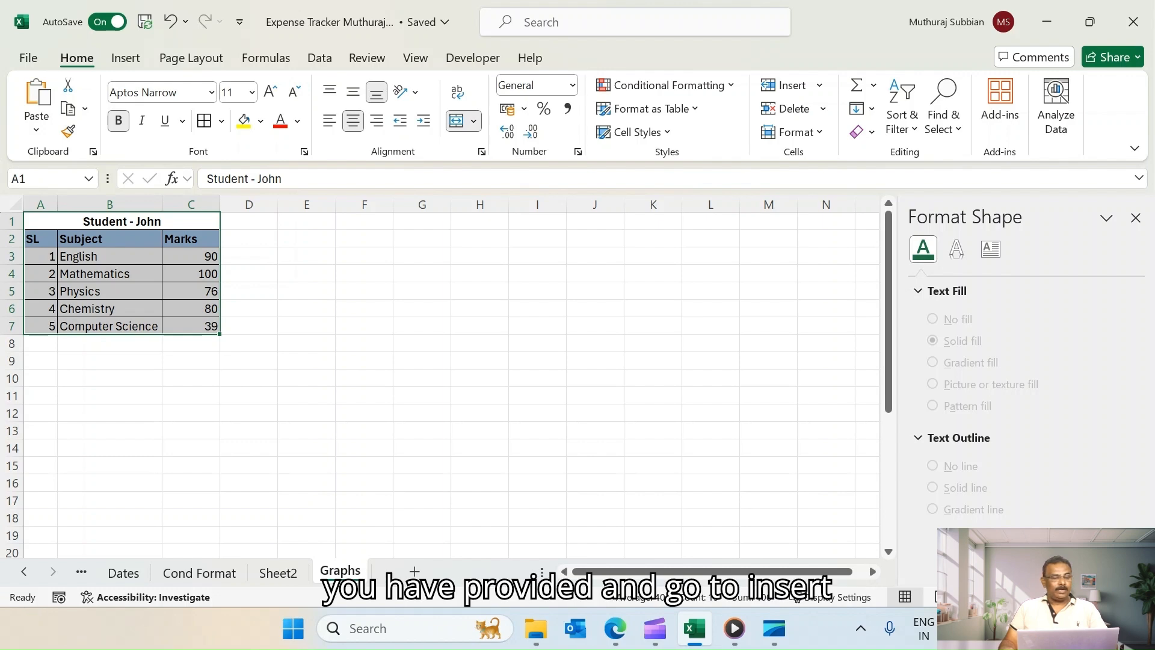
pyautogui.click(125, 58)
pyautogui.click(375, 109)
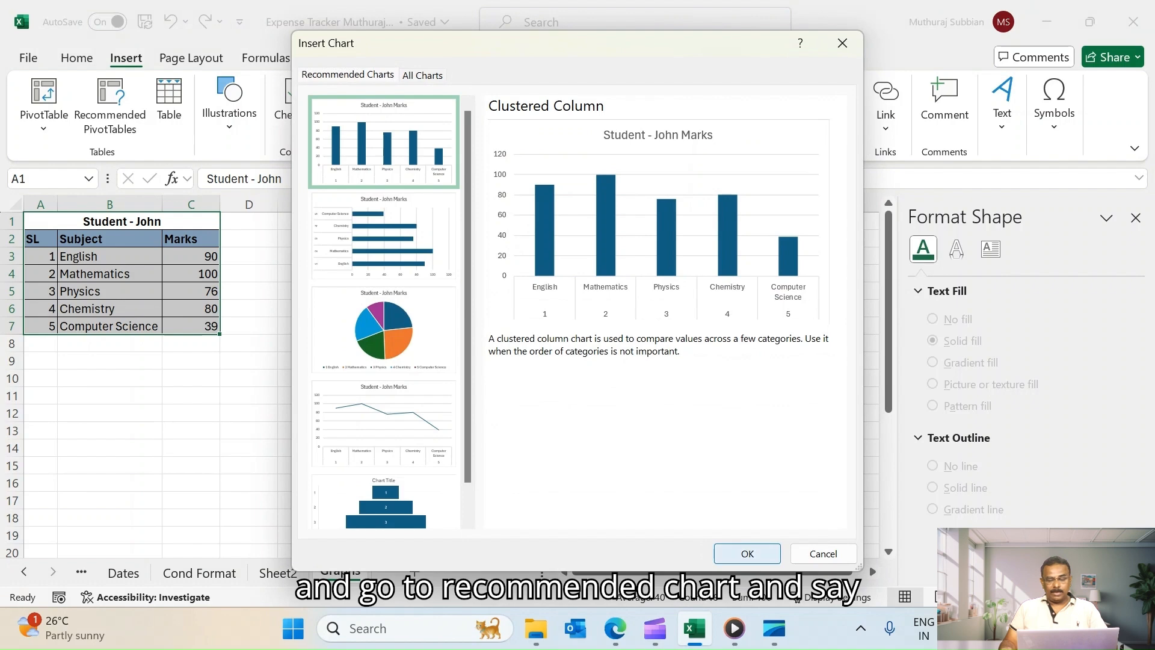
pyautogui.click(748, 554)
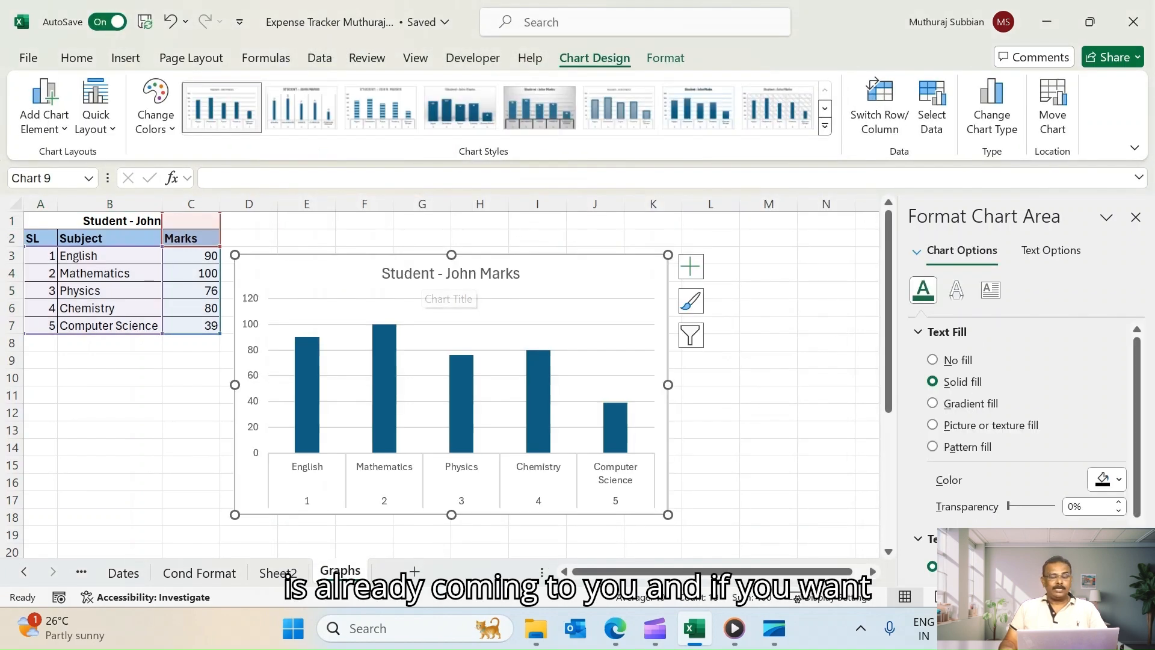
# Shorten the chart title to Student - John by removing the word Marks
pyautogui.click(490, 273)
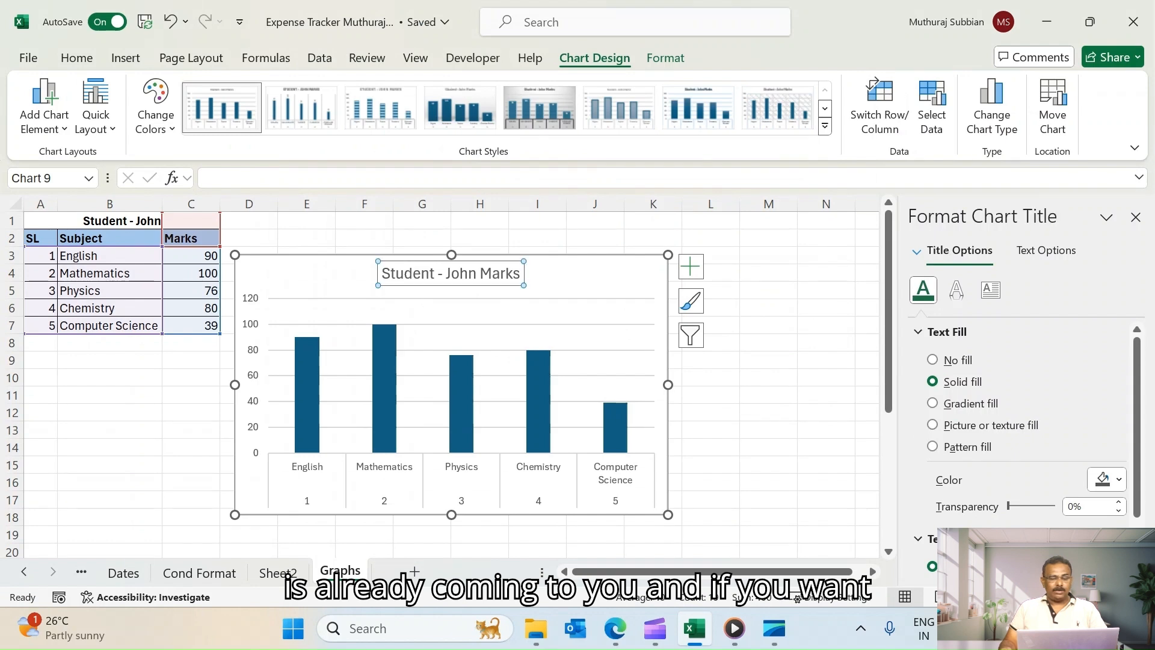
pyautogui.doubleClick(490, 274)
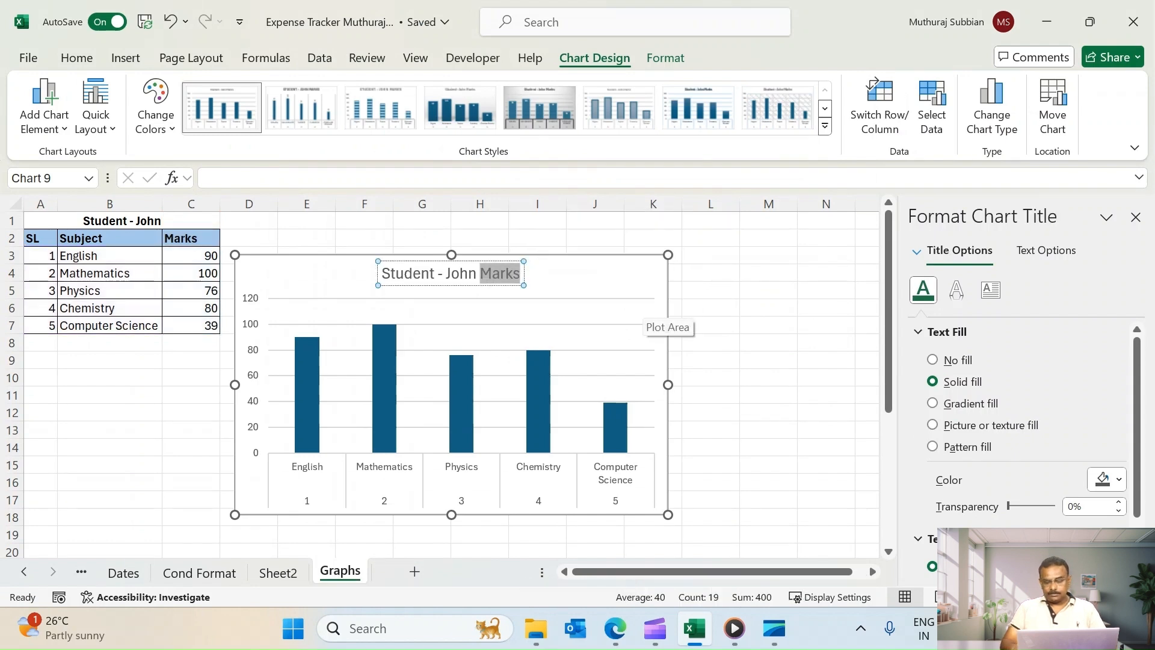
pyautogui.press('BackSpace')
pyautogui.press('BackSpace')
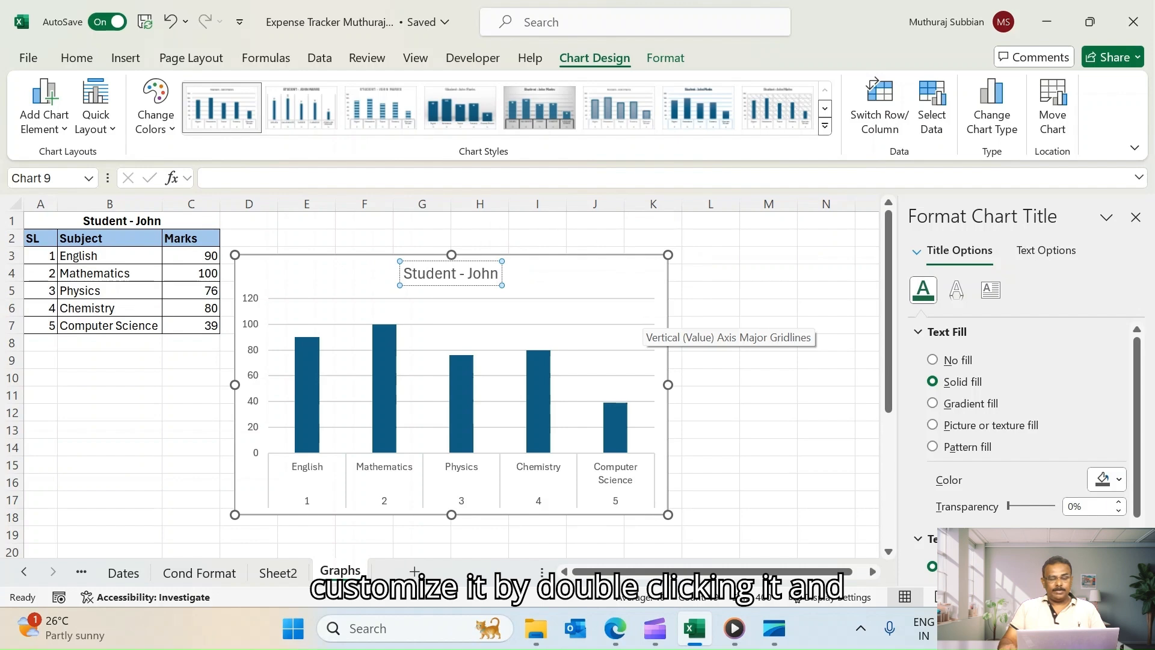
pyautogui.click(768, 291)
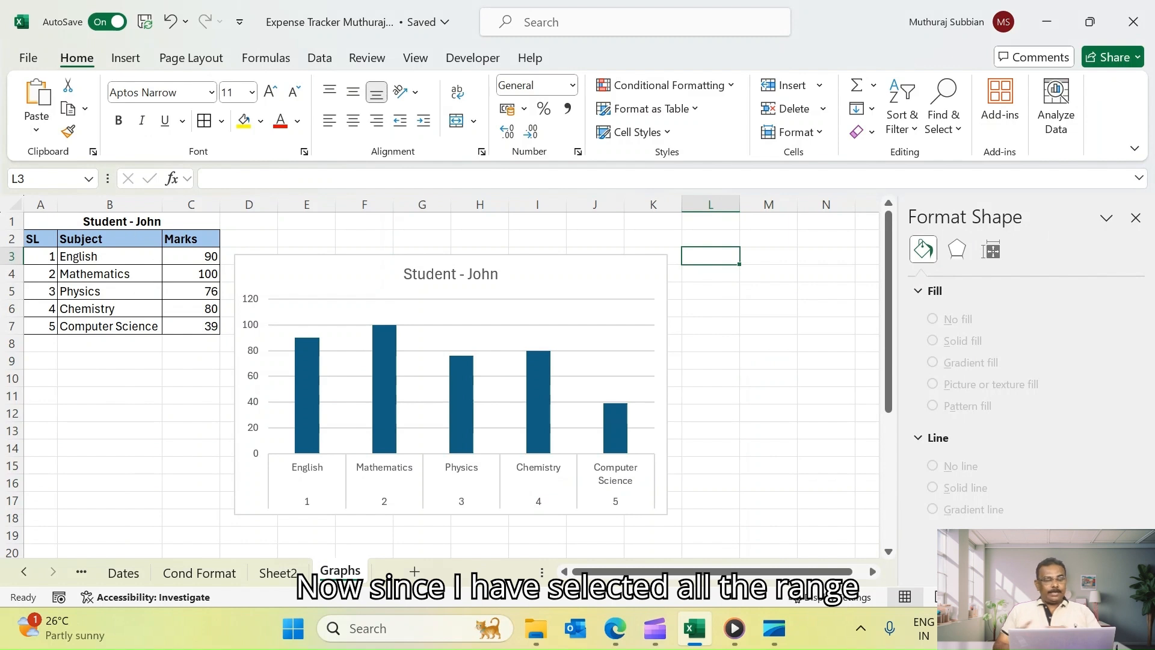
# Change the chart's data range to =Graphs!$B$1:$C$7, dropping the SL column
pyautogui.click(122, 221)
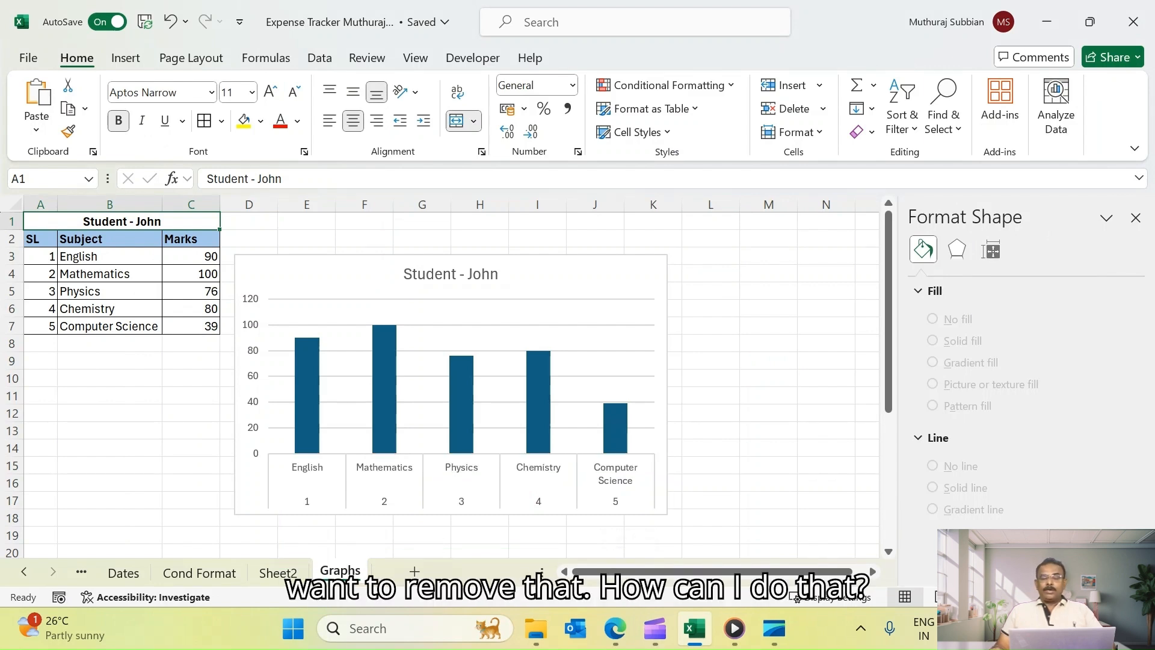
pyautogui.click(354, 294)
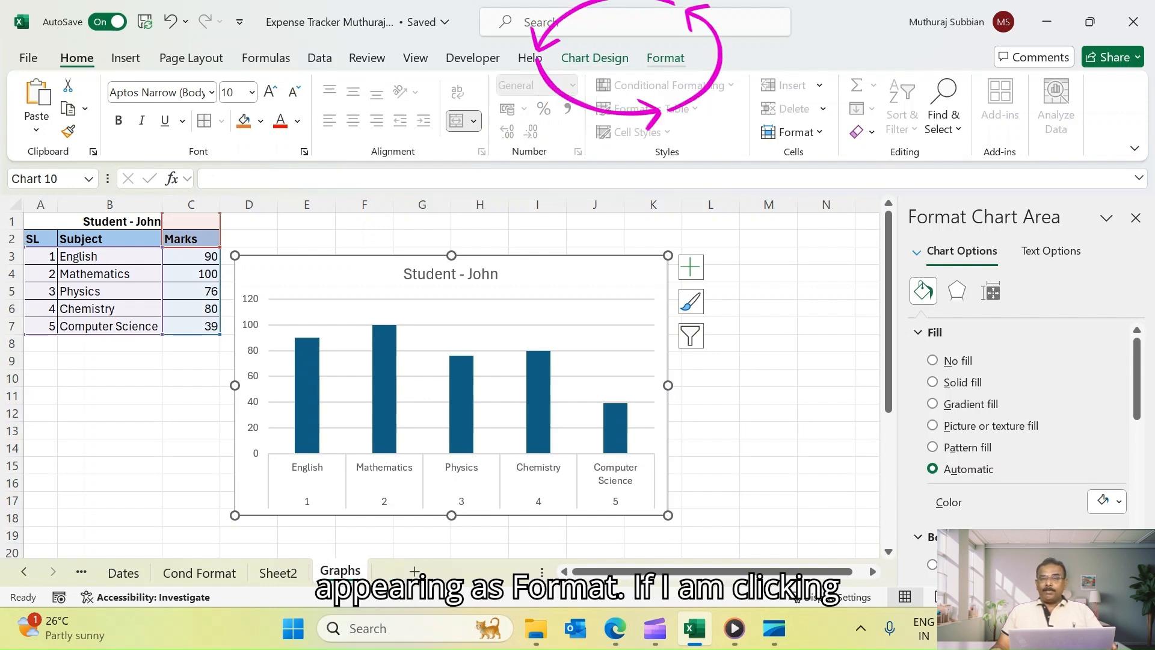
pyautogui.click(768, 308)
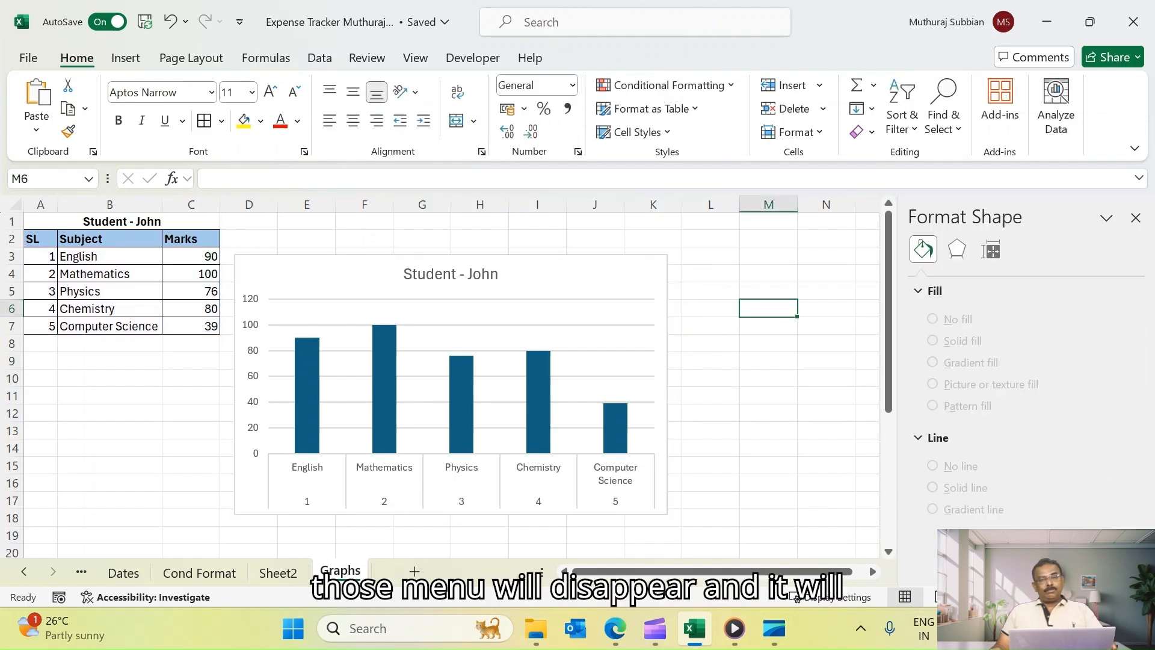
pyautogui.click(635, 309)
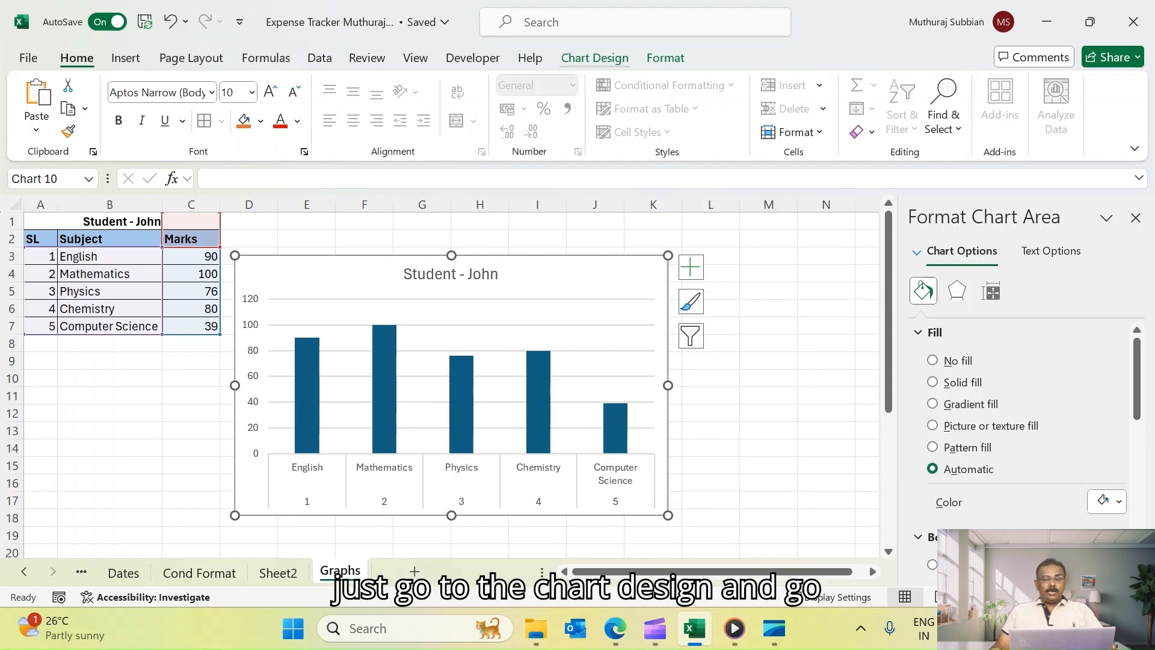
pyautogui.click(594, 58)
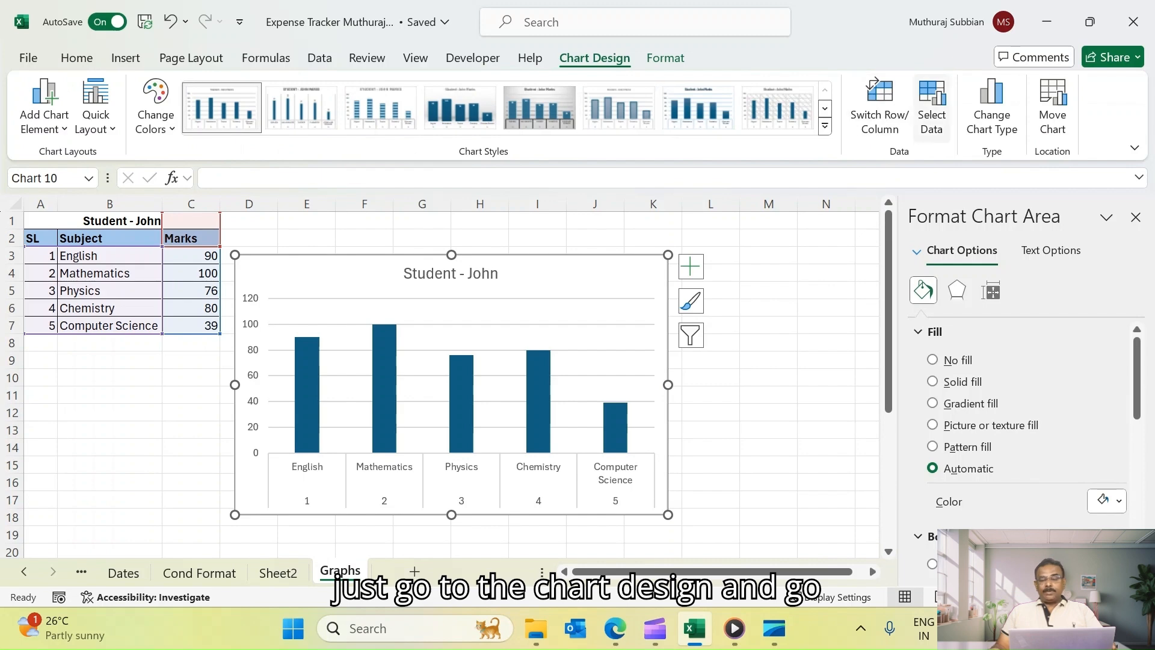
pyautogui.click(932, 106)
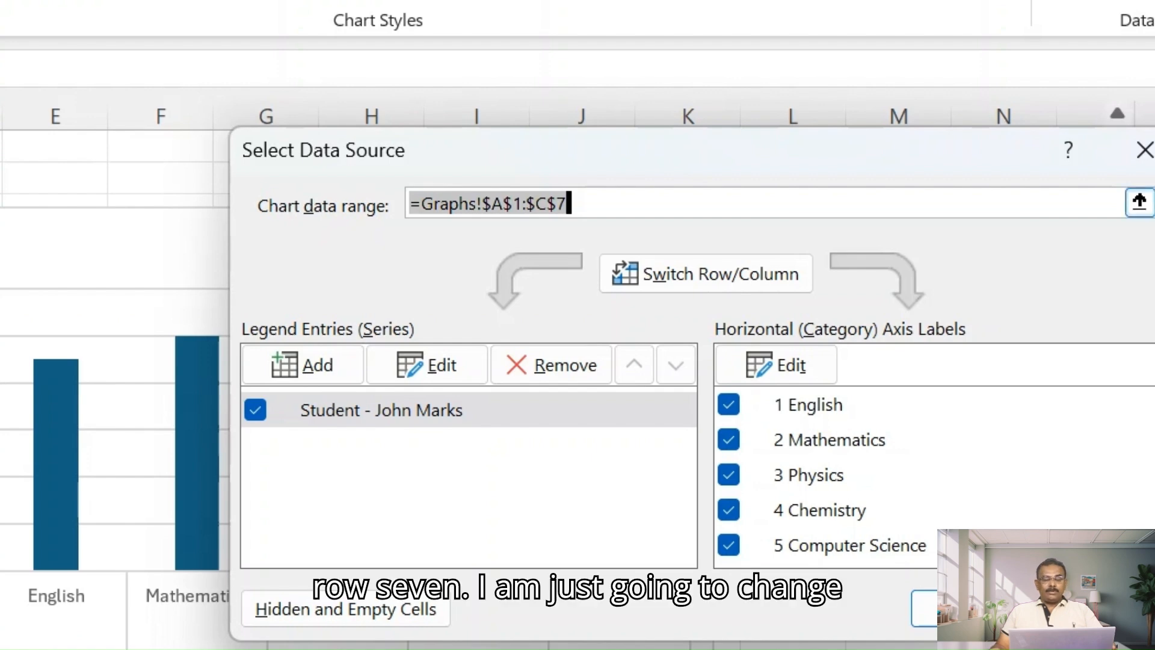
pyautogui.click(505, 204)
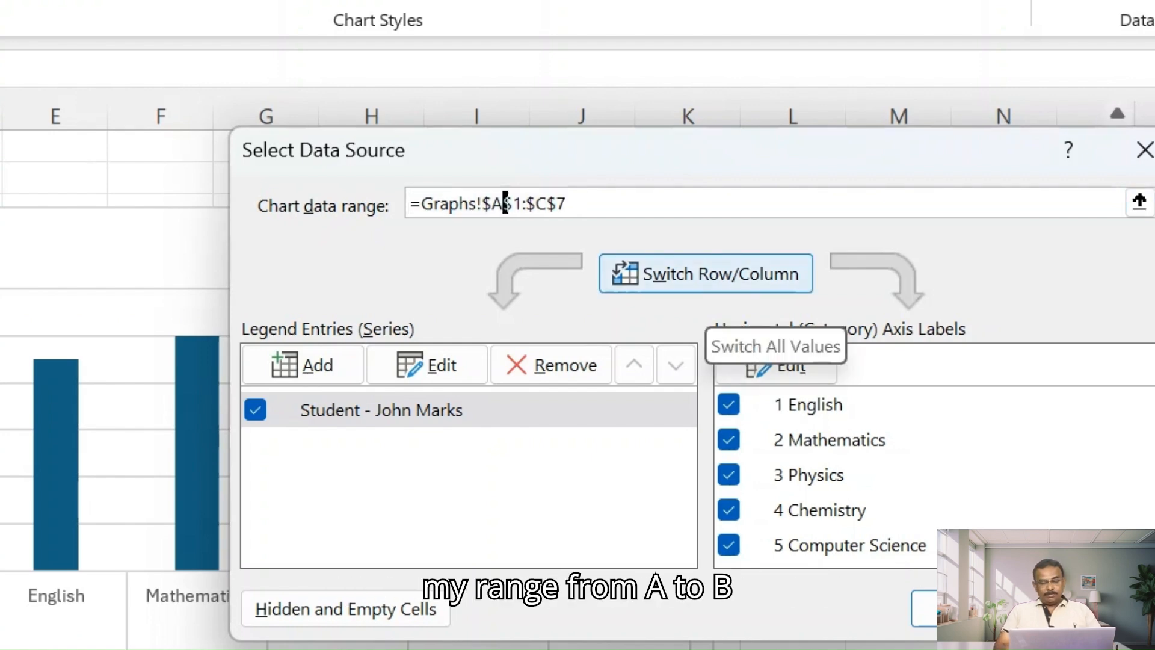
pyautogui.press('BackSpace')
pyautogui.write('B')
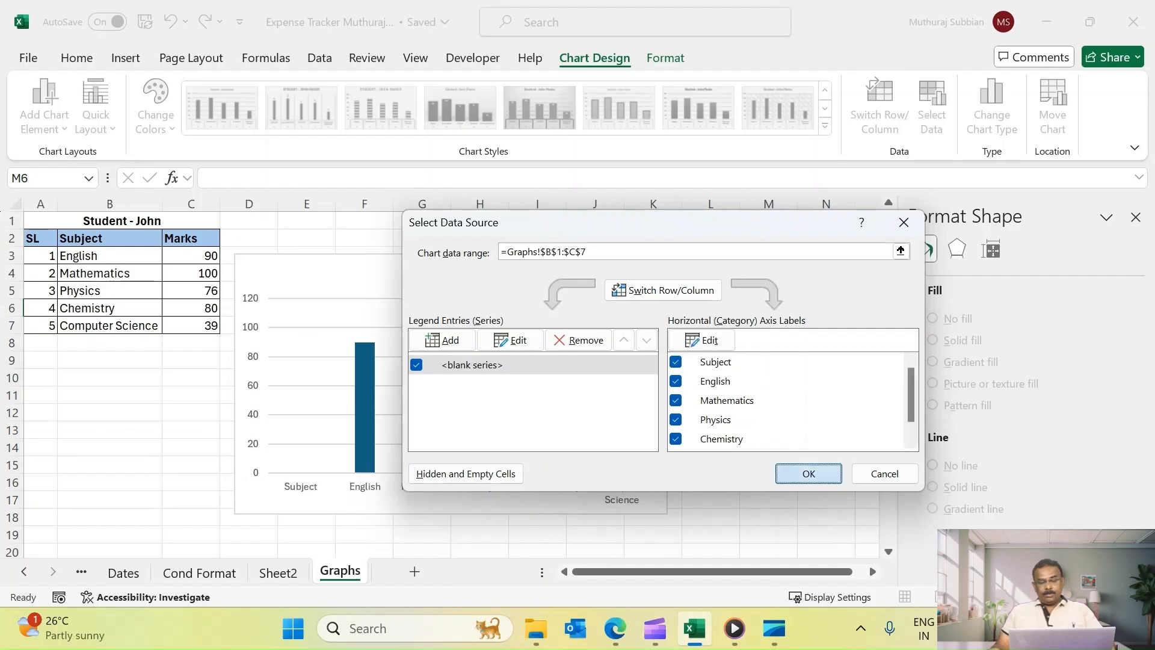
pyautogui.press('Return')
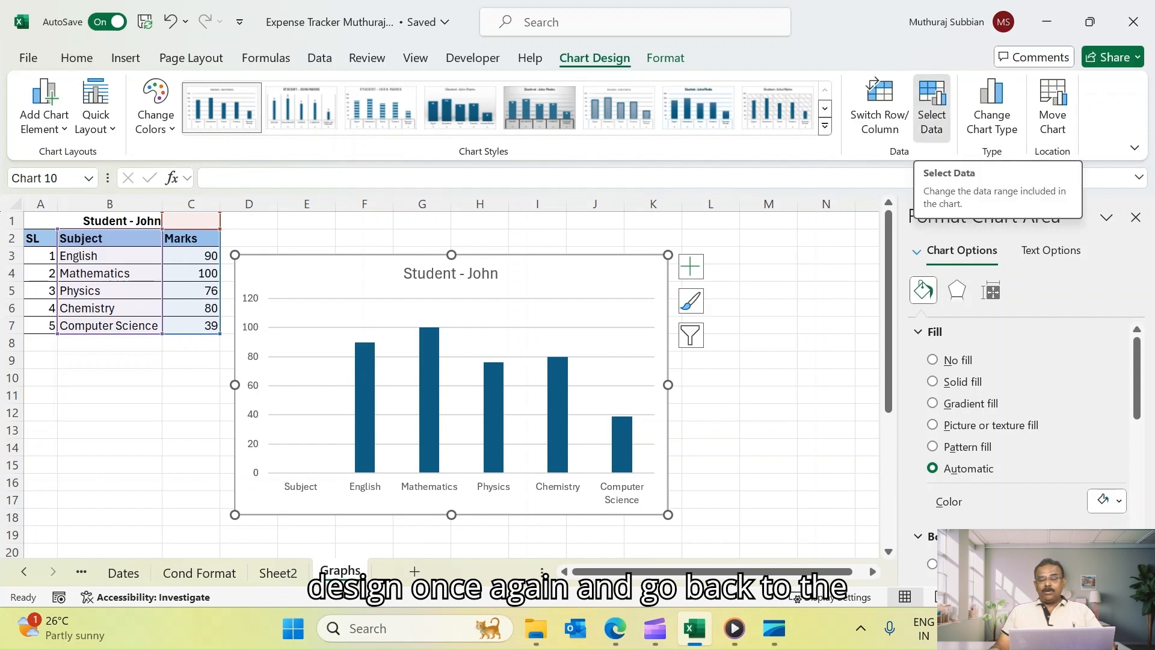
# Exclude Subject from the chart's horizontal category axis labels
pyautogui.click(932, 105)
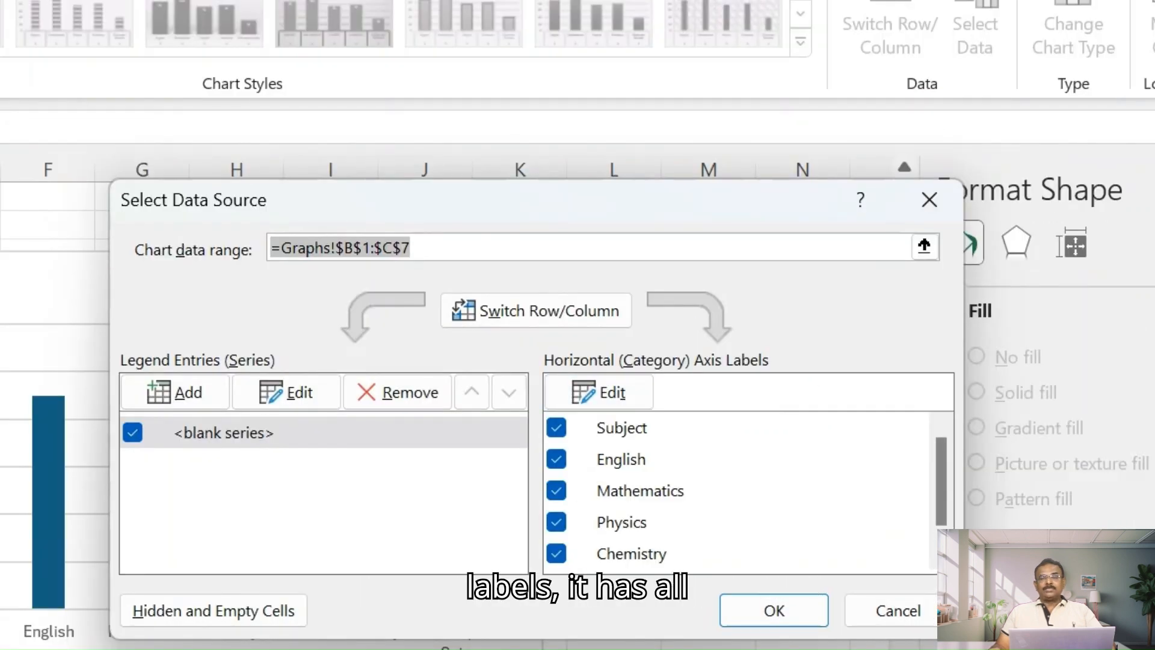
pyautogui.moveTo(941, 482)
pyautogui.mouseDown()
pyautogui.moveTo(941, 500)
pyautogui.moveTo(941, 482)
pyautogui.mouseUp()
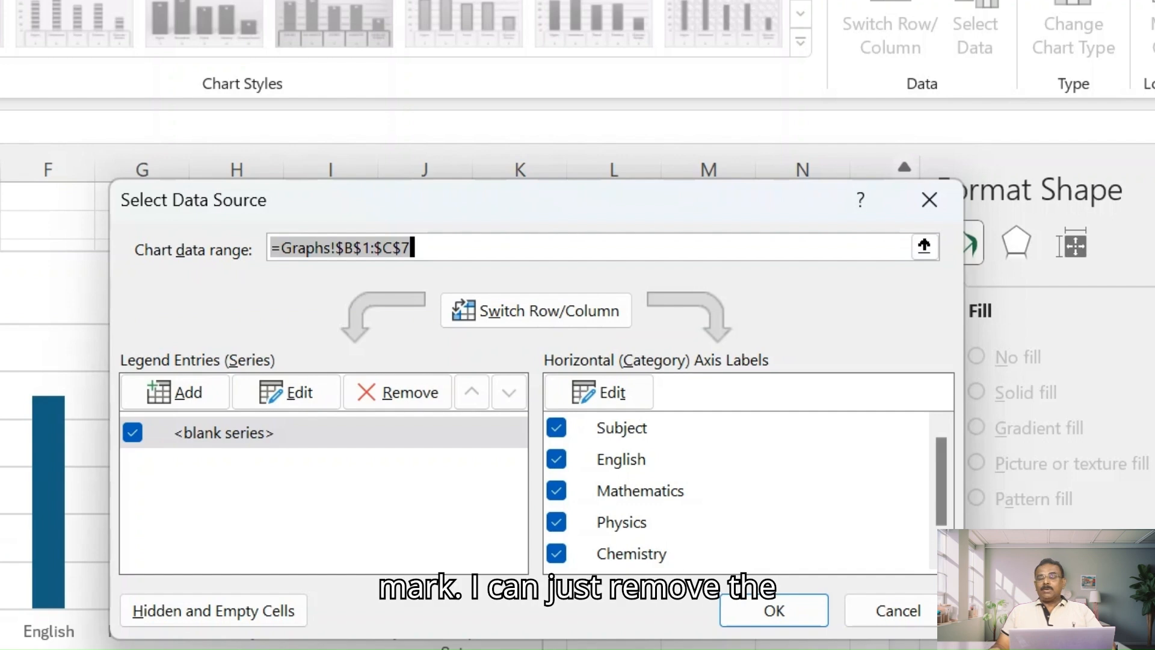
pyautogui.click(557, 428)
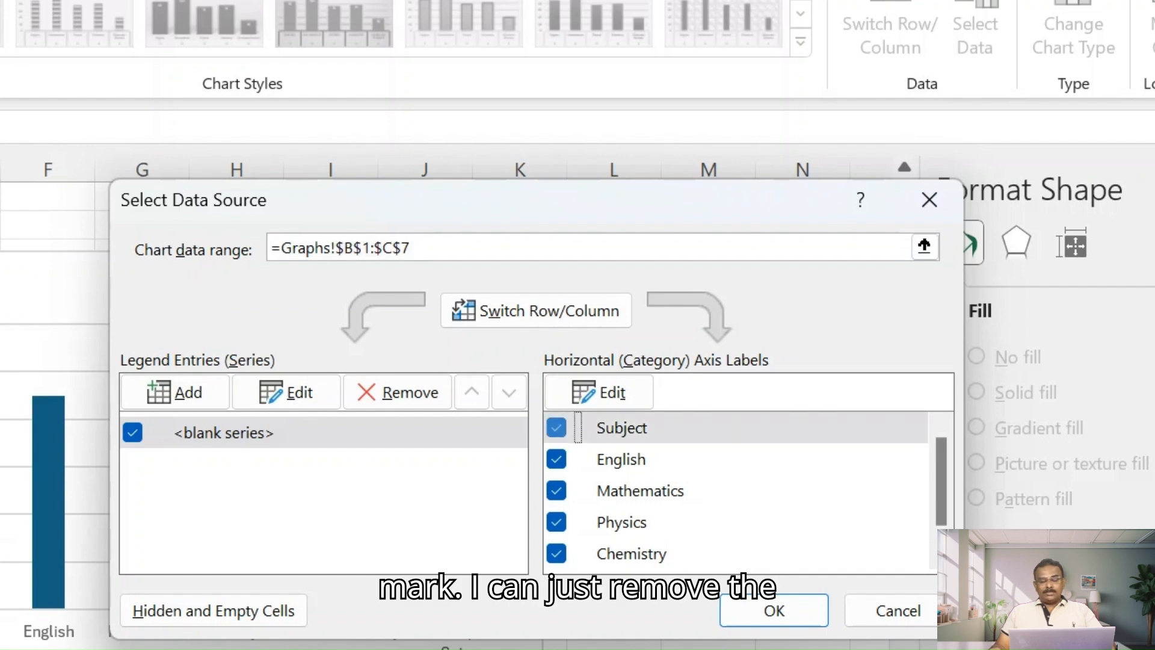
pyautogui.click(775, 611)
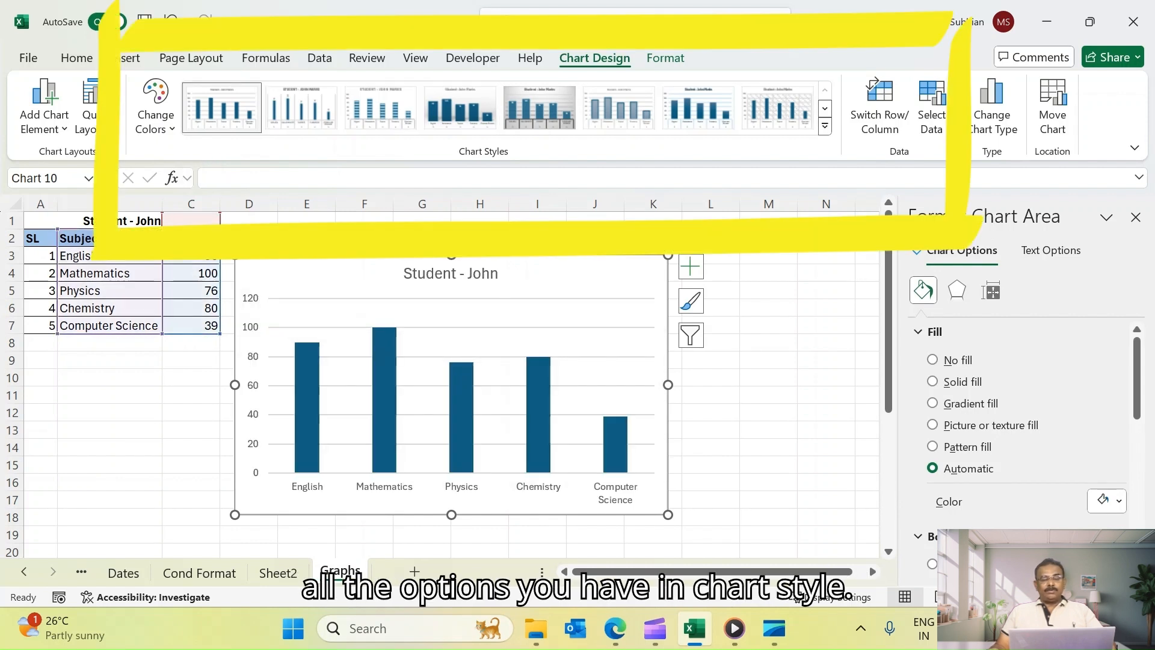
# Apply an outlined-column chart style and a green monochromatic colour palette to the chart
pyautogui.click(825, 126)
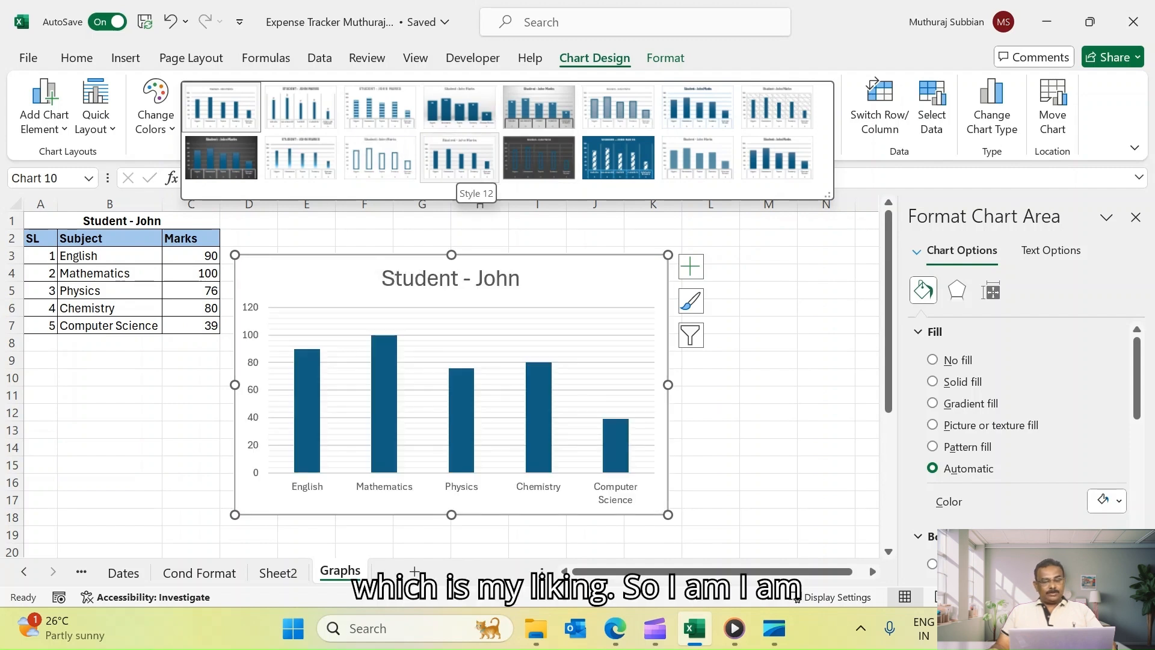
pyautogui.click(379, 158)
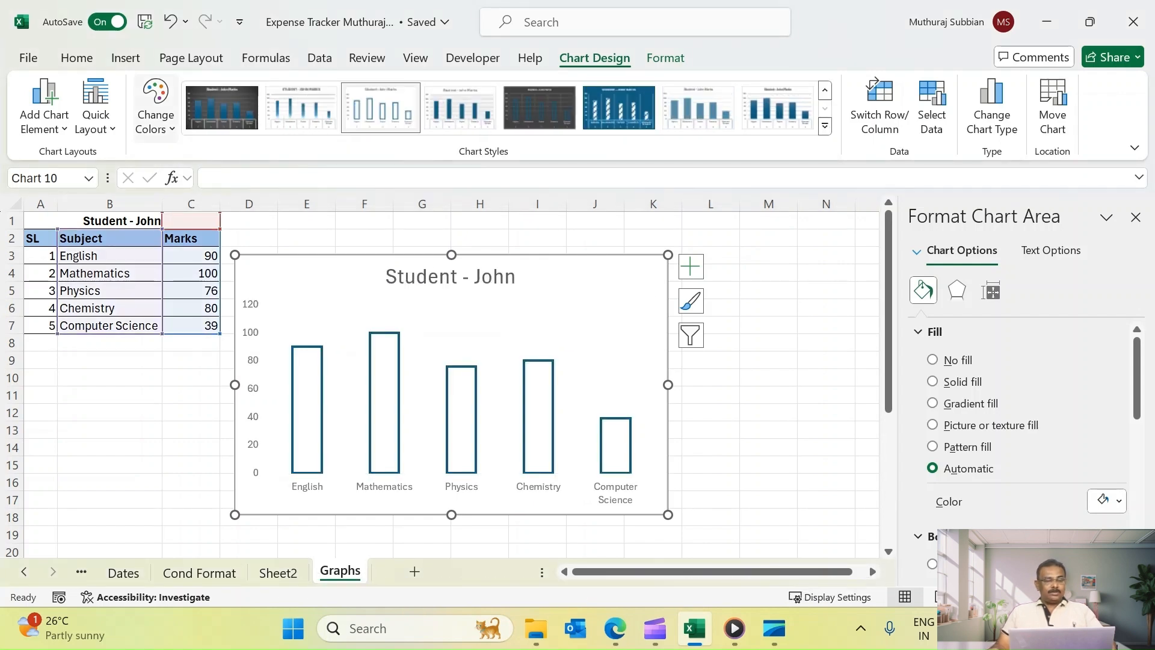
pyautogui.click(155, 105)
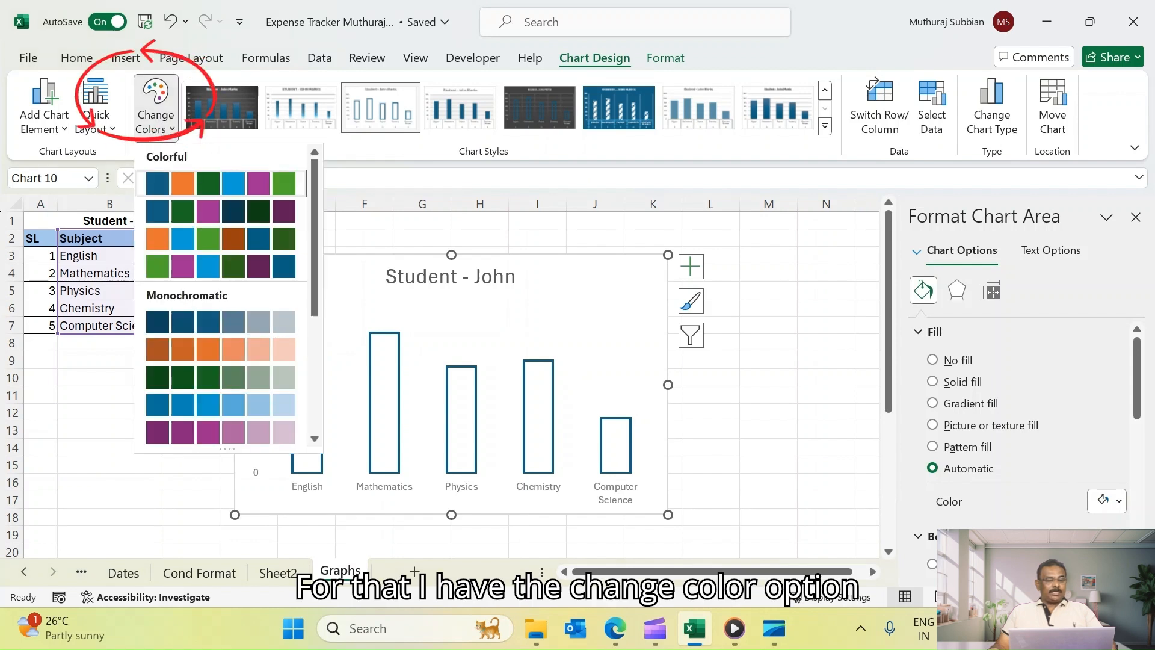
pyautogui.scroll(-4, 221, 337)
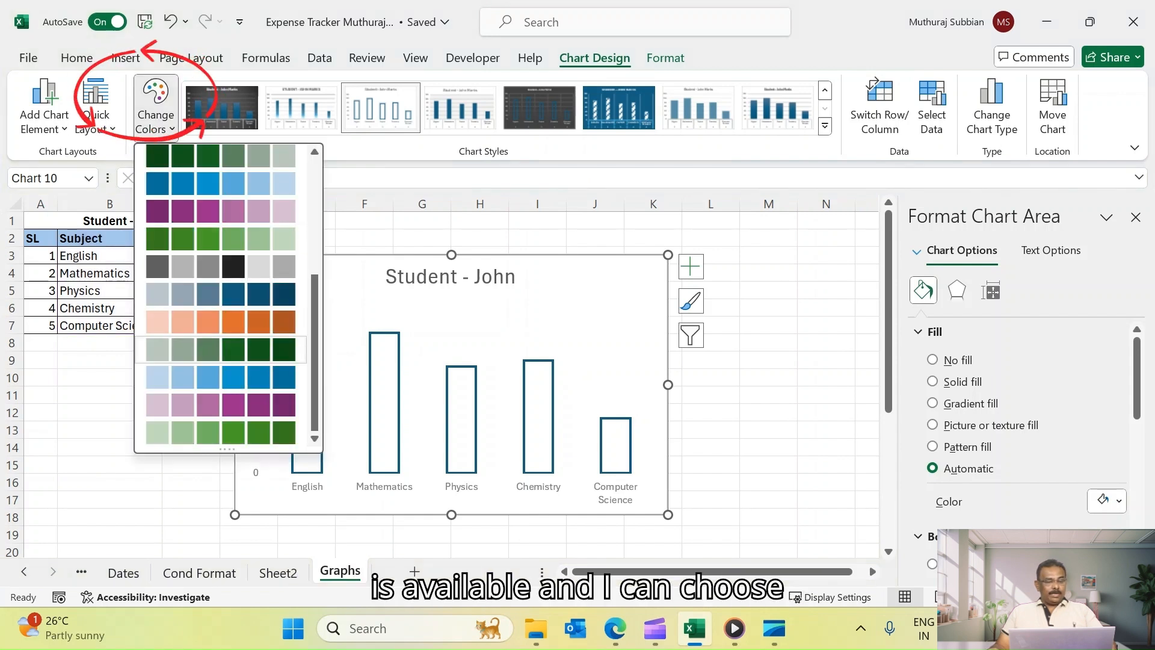
pyautogui.click(220, 434)
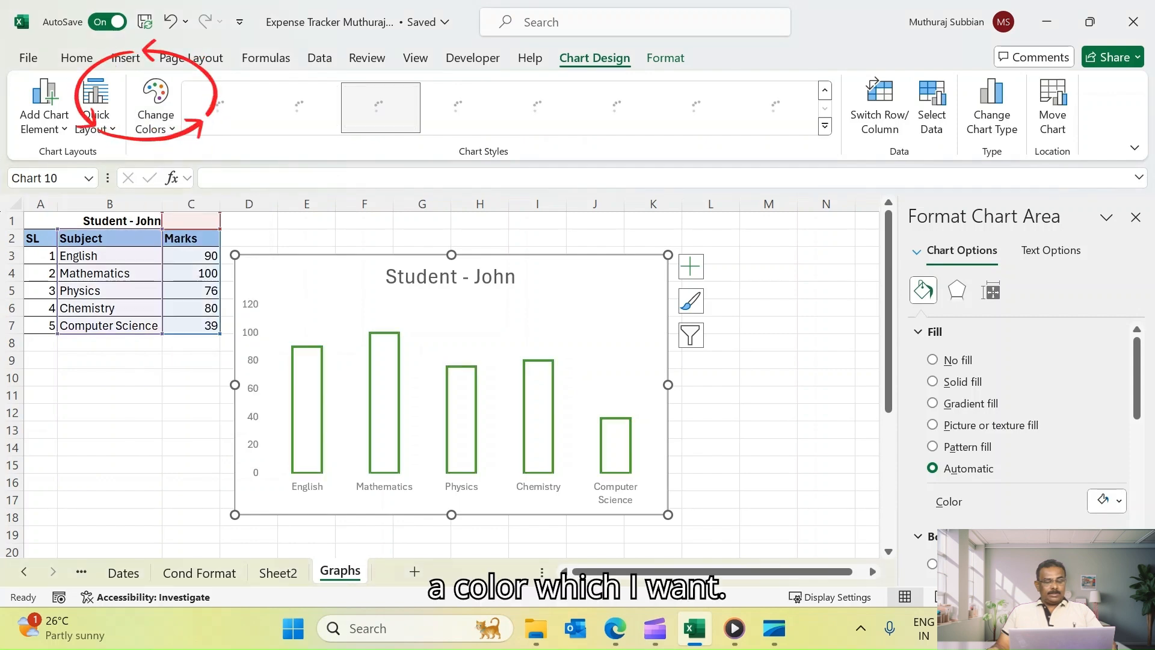
pyautogui.click(769, 412)
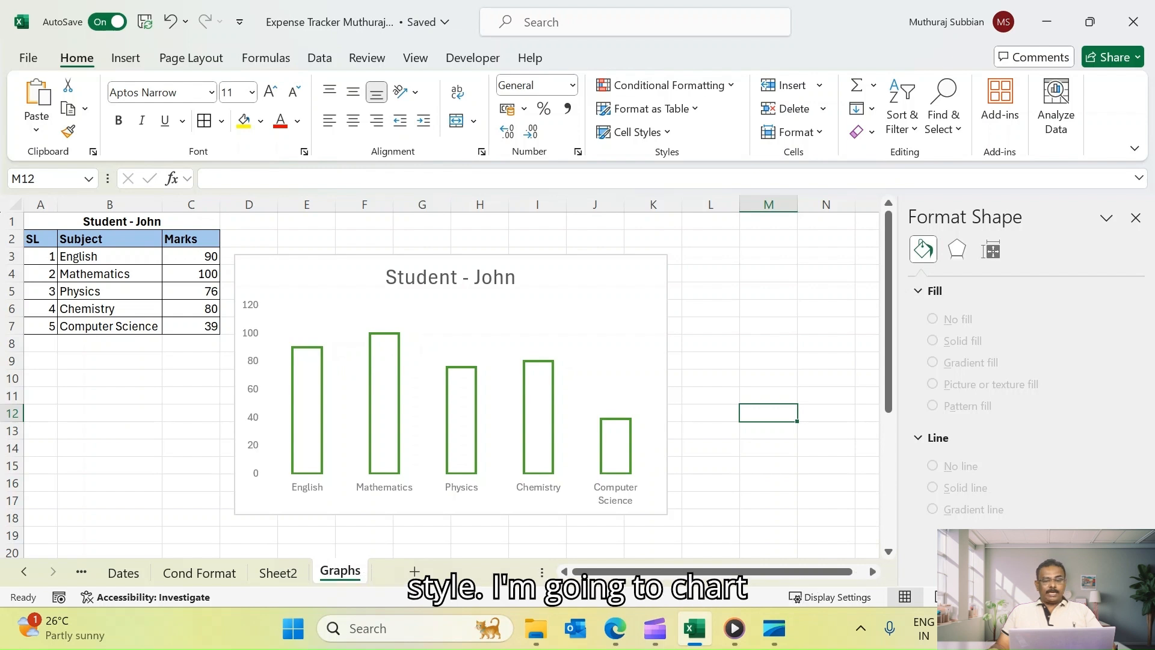
# Restore the chart to the first chart style and the first Colorful palette
pyautogui.click(590, 295)
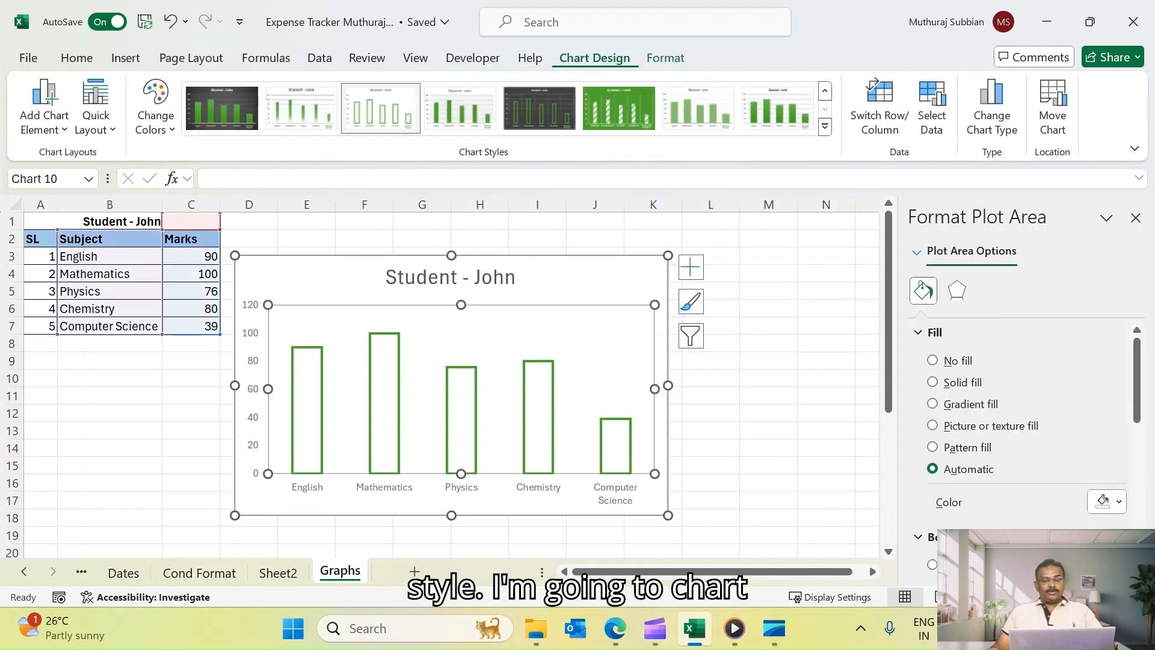
pyautogui.click(825, 127)
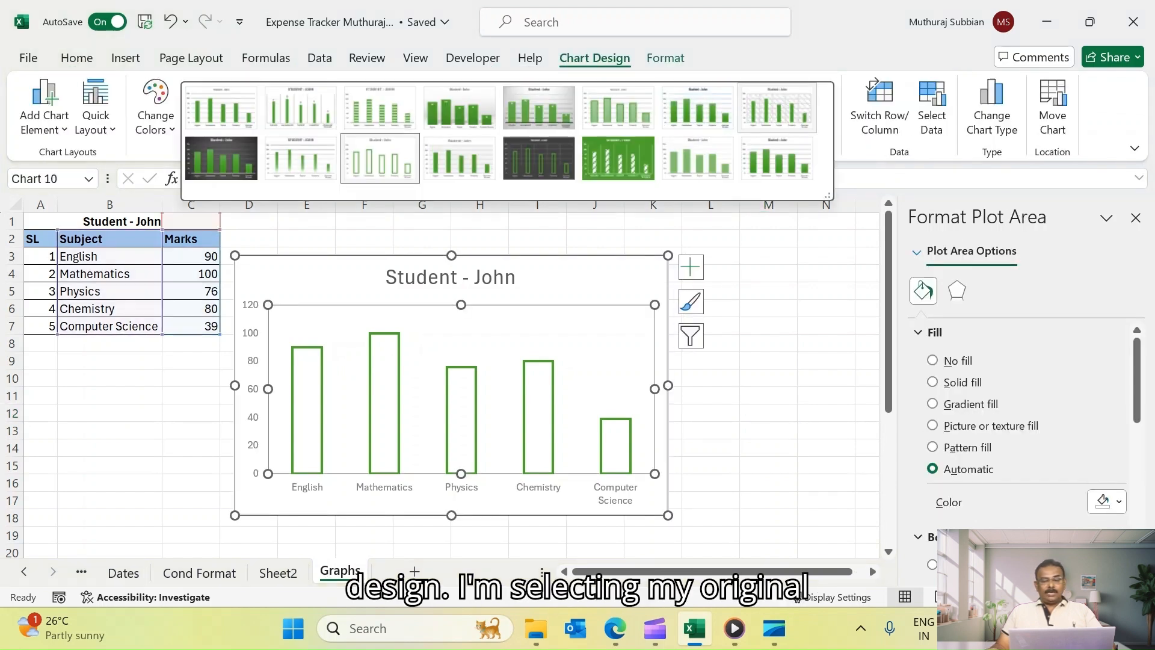
pyautogui.click(222, 107)
pyautogui.click(155, 107)
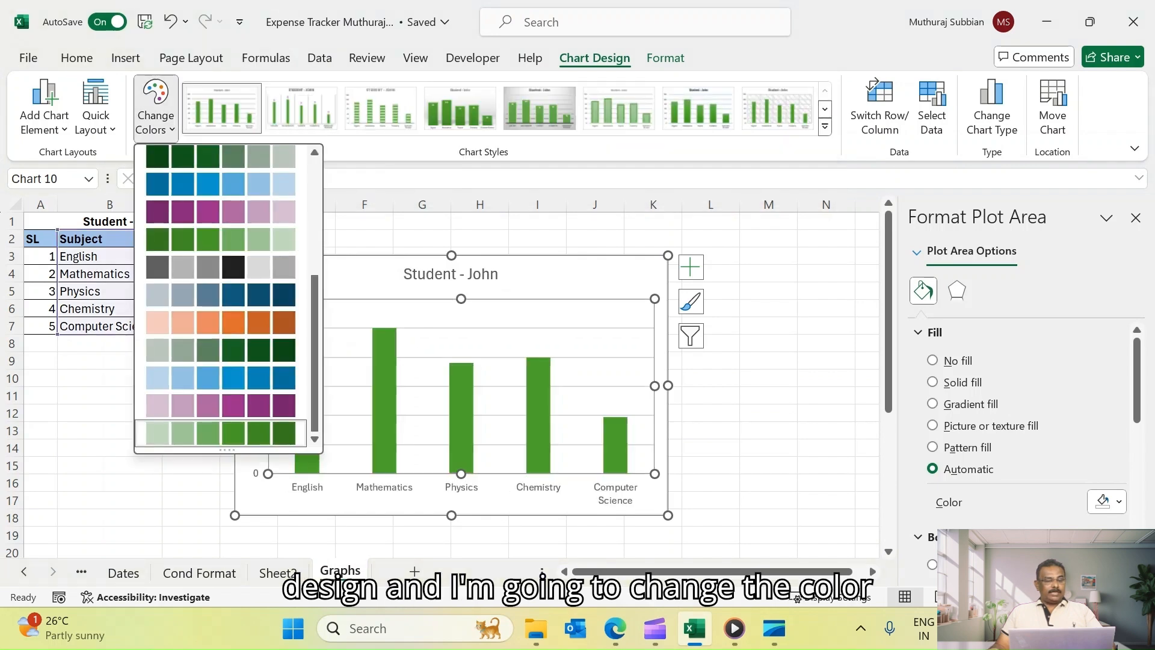
pyautogui.scroll(5, 221, 294)
pyautogui.click(209, 184)
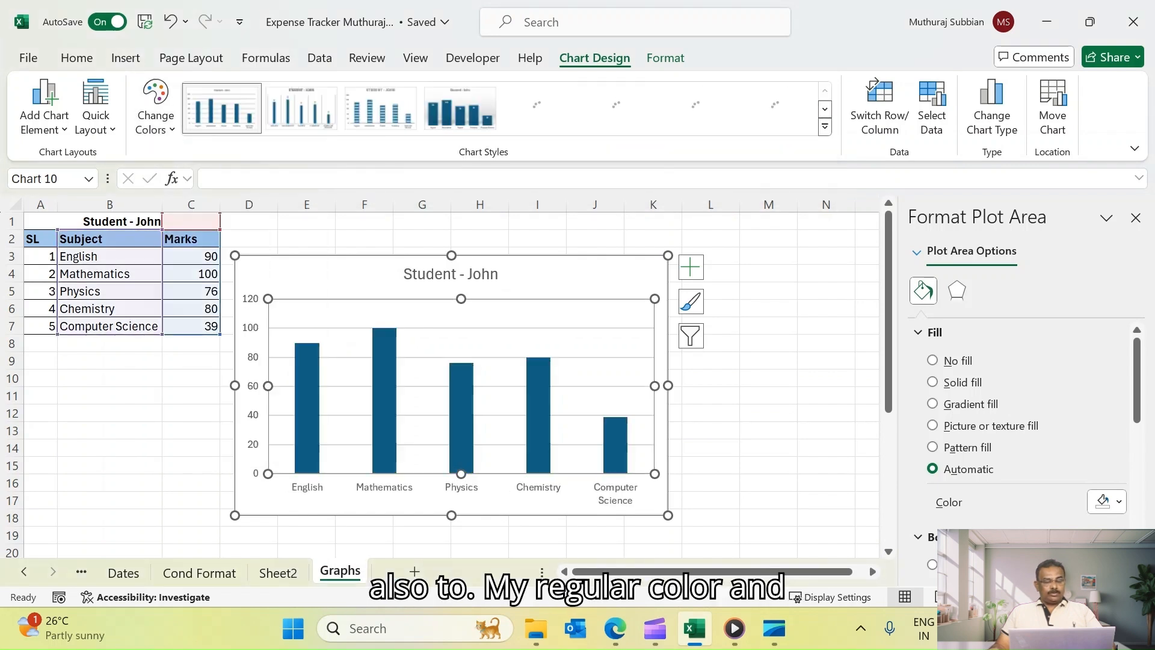
pyautogui.click(769, 395)
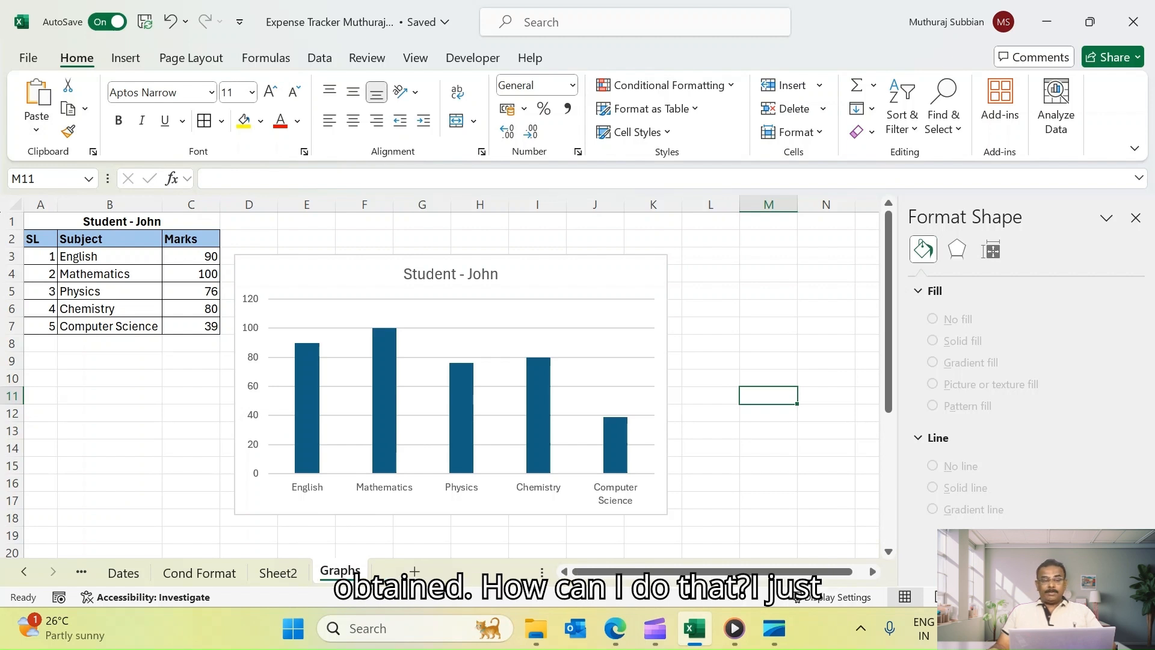
# Add a primary horizontal axis title to the chart and set its text to Subject
pyautogui.click(660, 398)
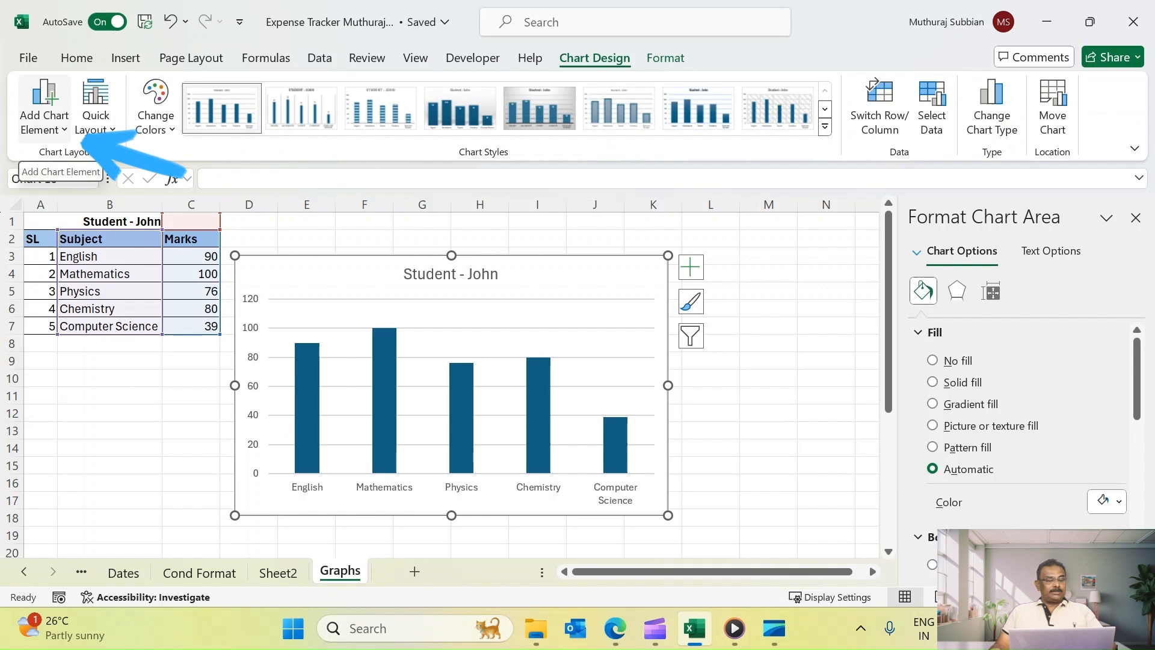
pyautogui.click(44, 108)
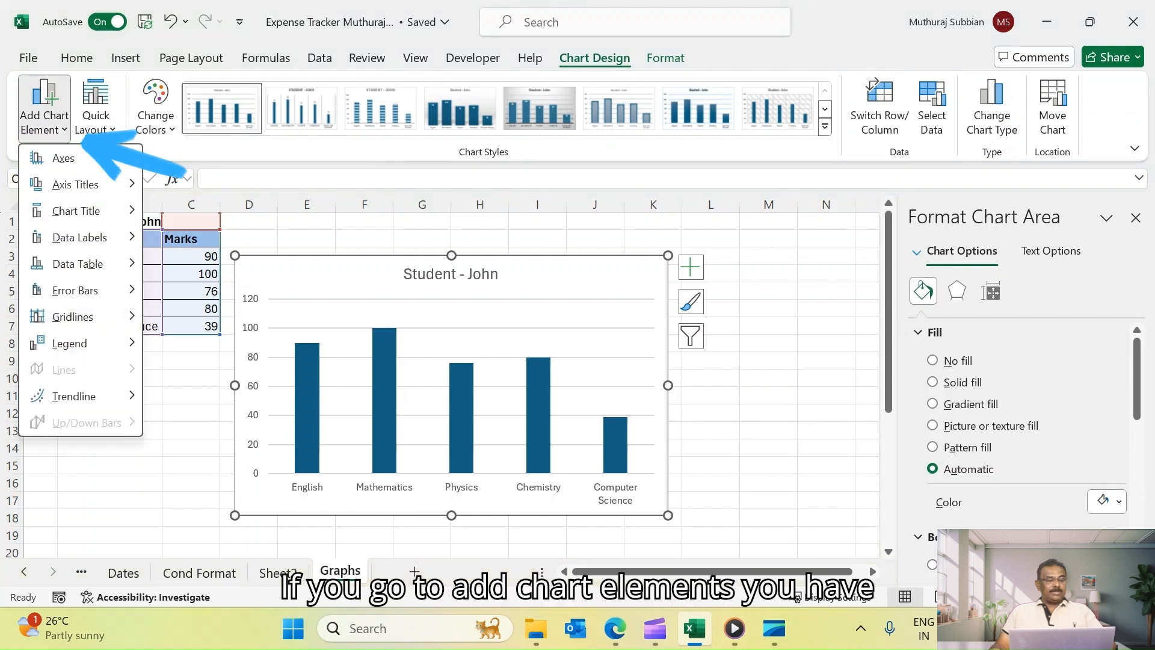
pyautogui.moveTo(90, 157)
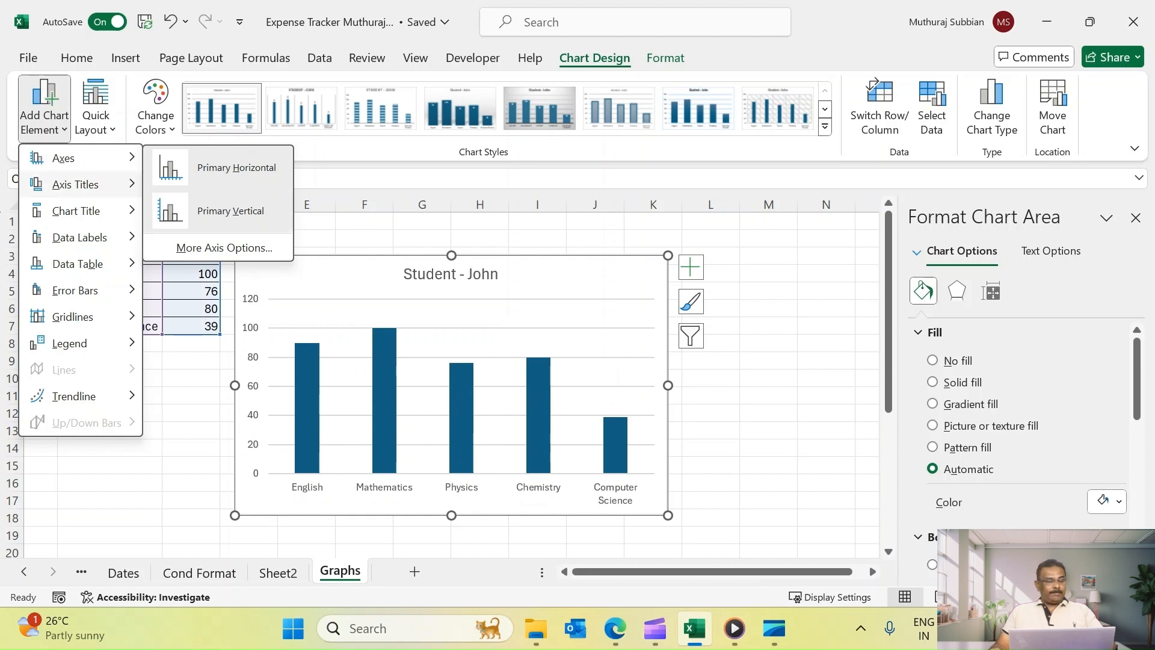
pyautogui.moveTo(75, 184)
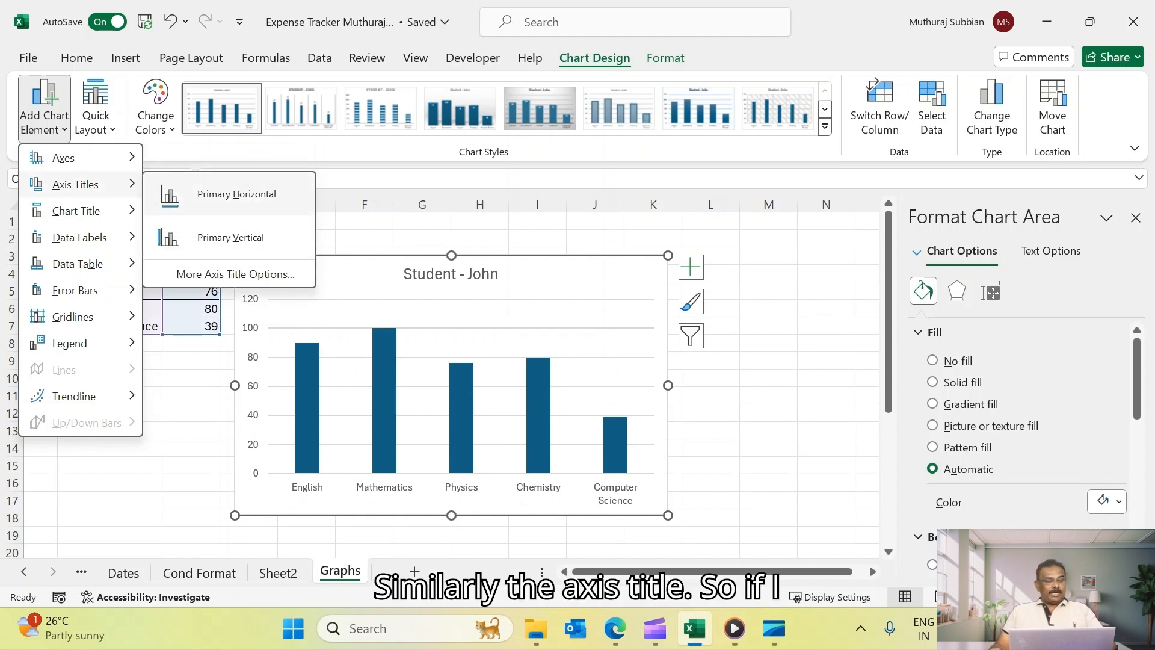
pyautogui.click(236, 194)
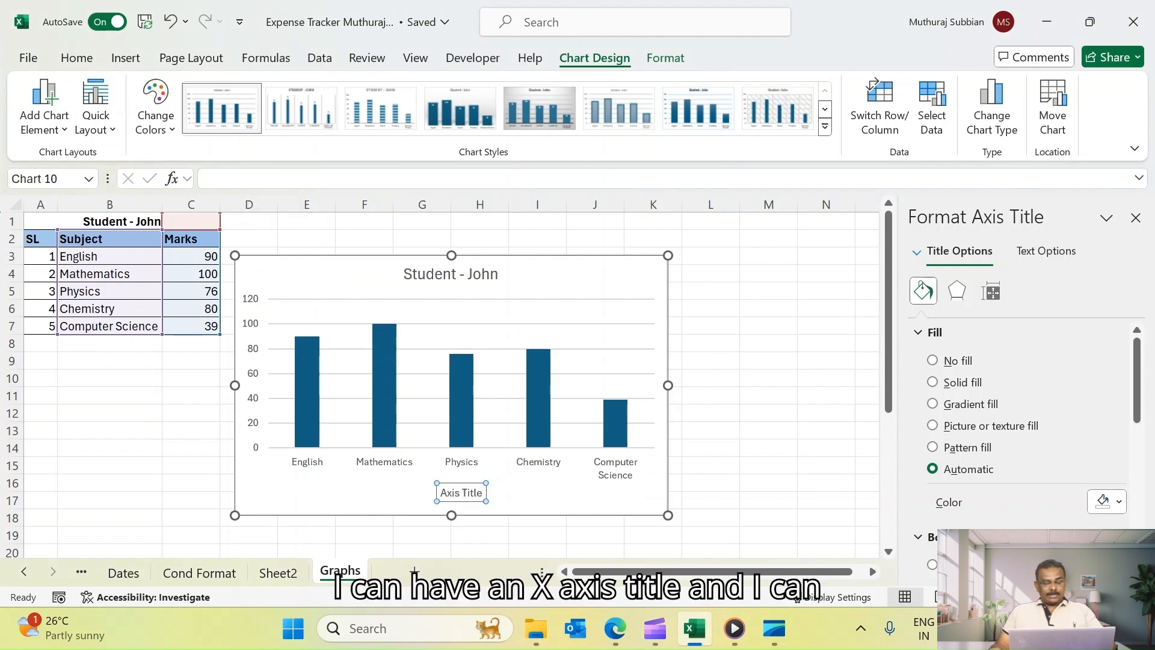
pyautogui.tripleClick(469, 492)
pyautogui.write('Subject')
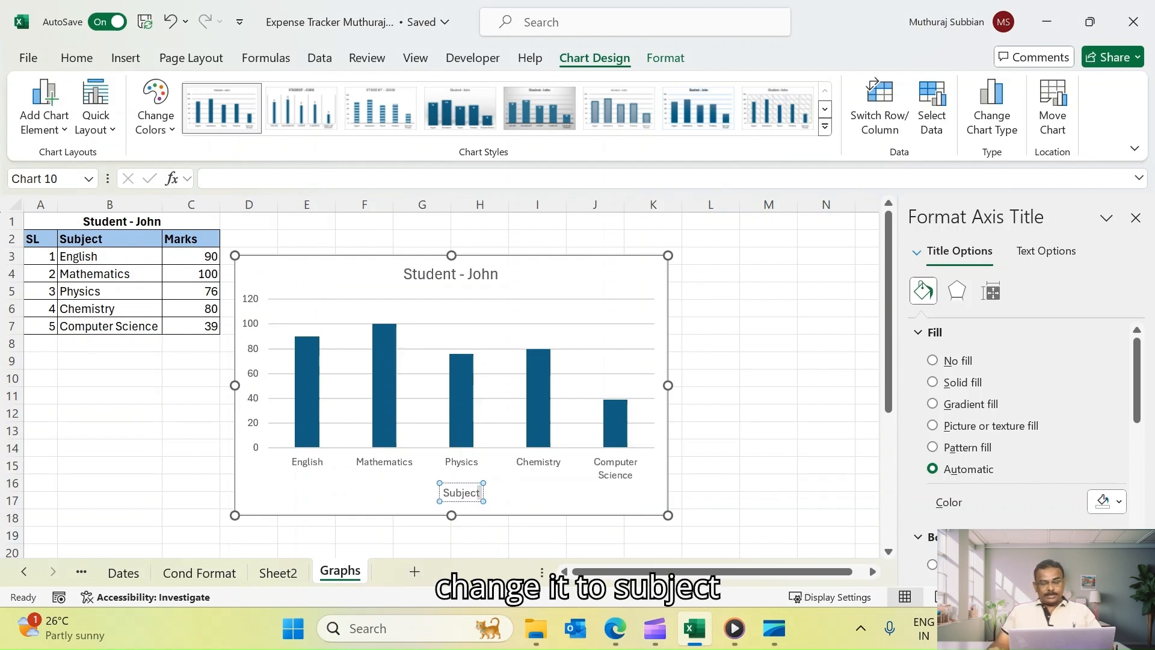
pyautogui.click(769, 447)
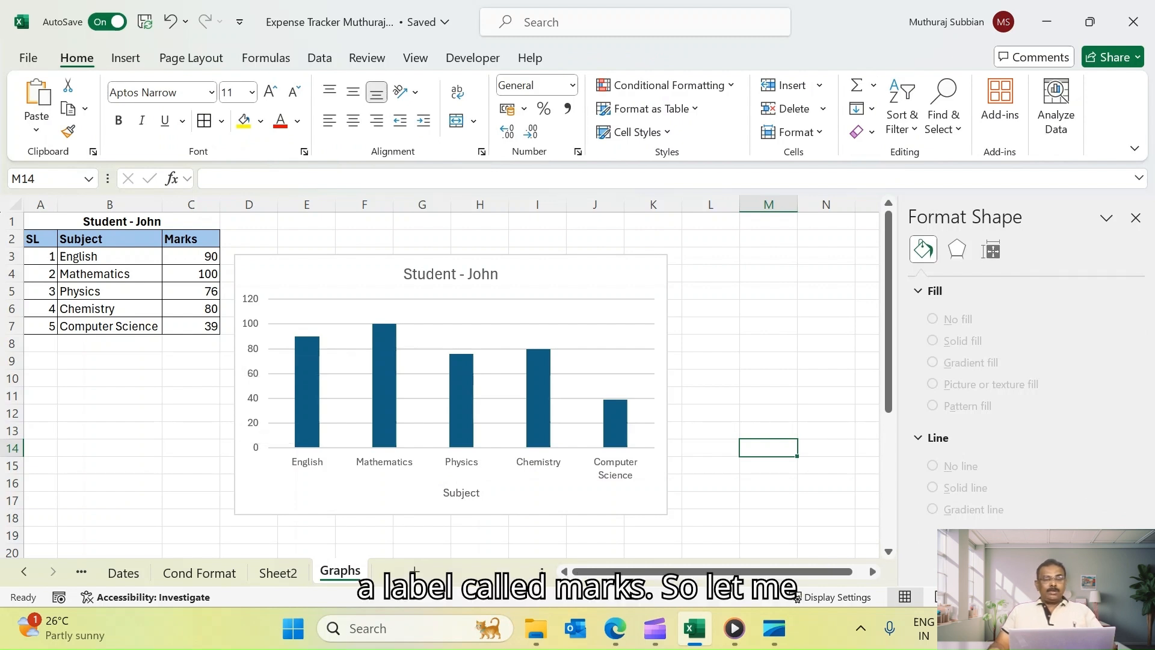
# Add a primary vertical axis title to the chart and set its text to Marks Obtained
pyautogui.click(288, 492)
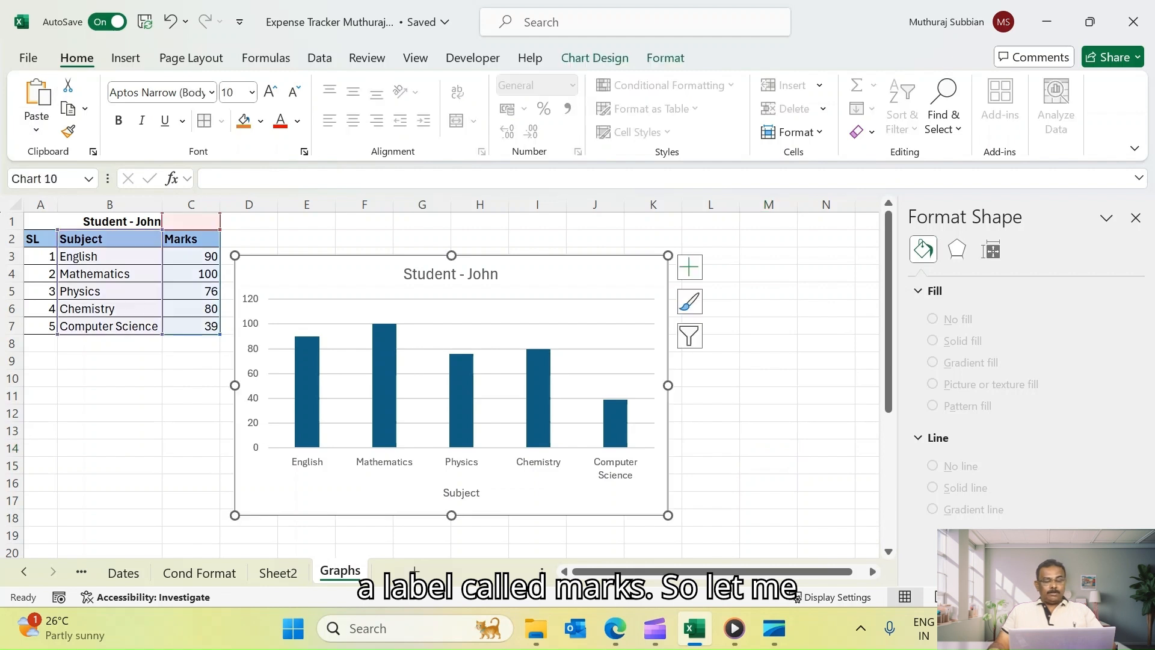
pyautogui.click(595, 58)
pyautogui.click(44, 108)
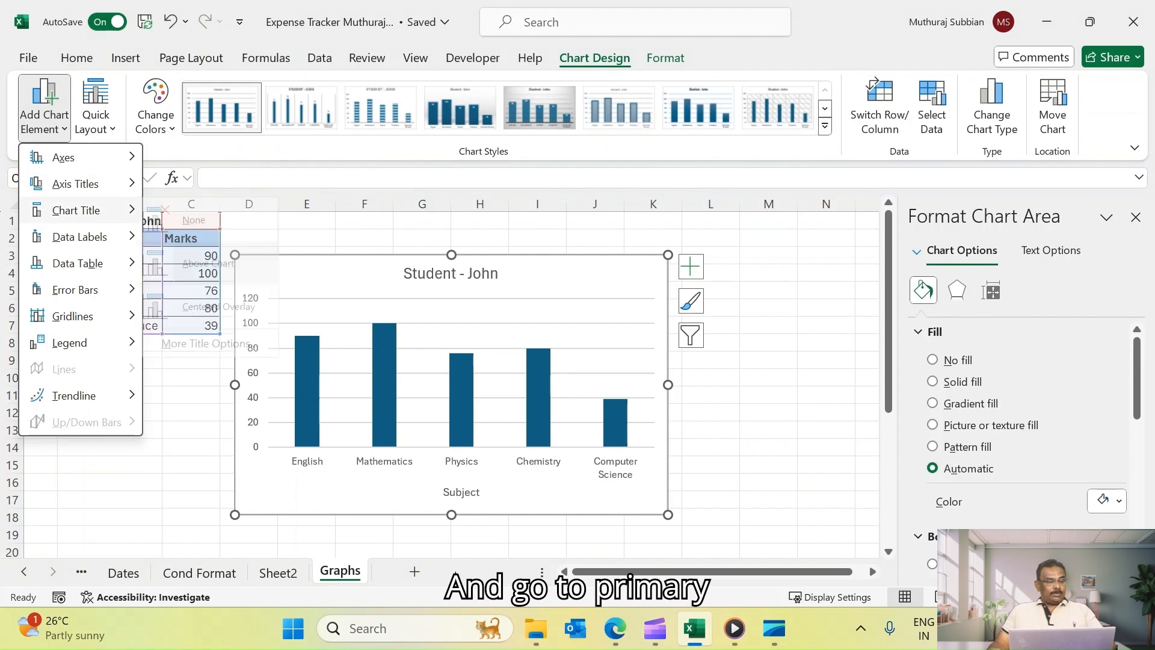
pyautogui.moveTo(75, 183)
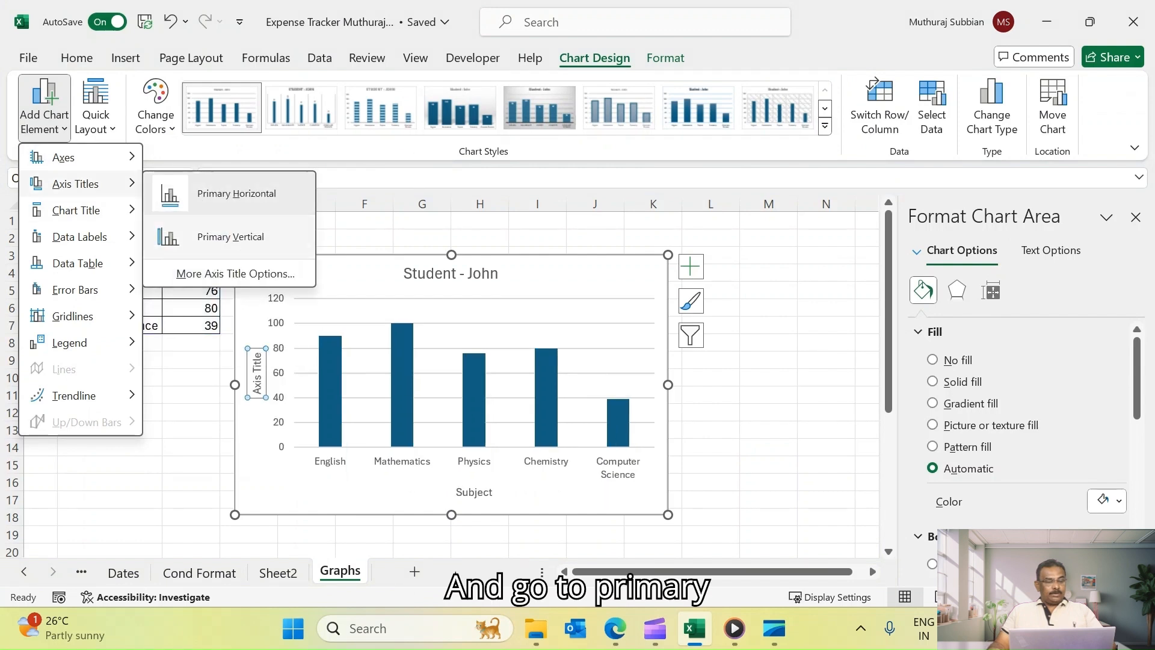
pyautogui.click(230, 236)
pyautogui.tripleClick(257, 373)
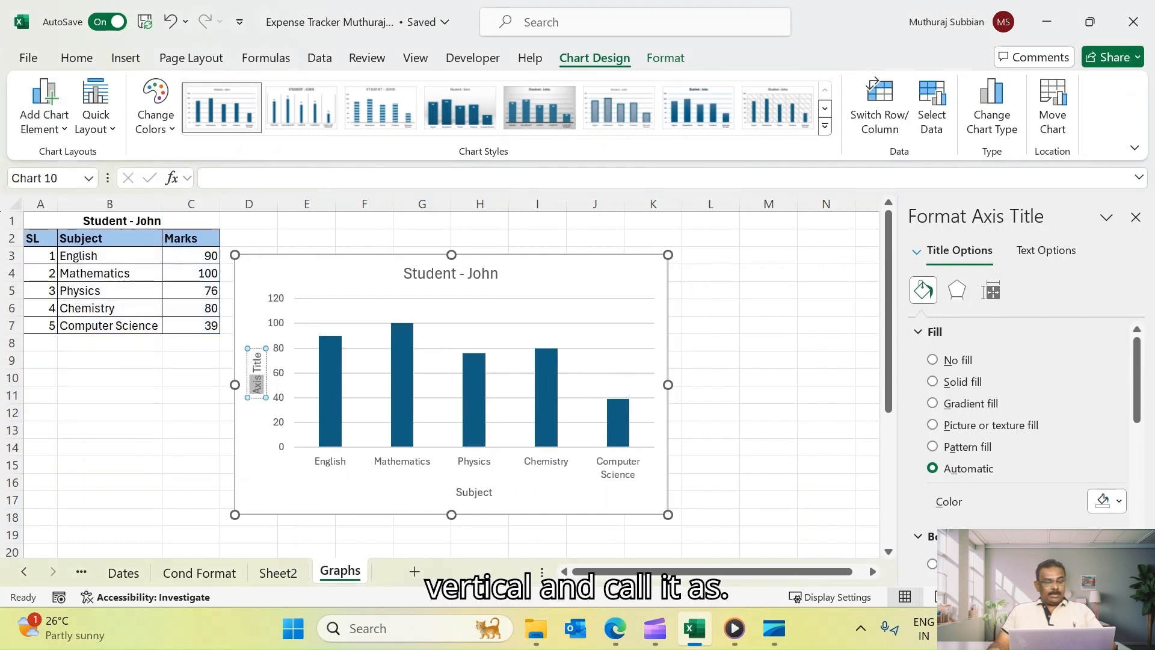
pyautogui.press('BackSpace')
pyautogui.write('Mar')
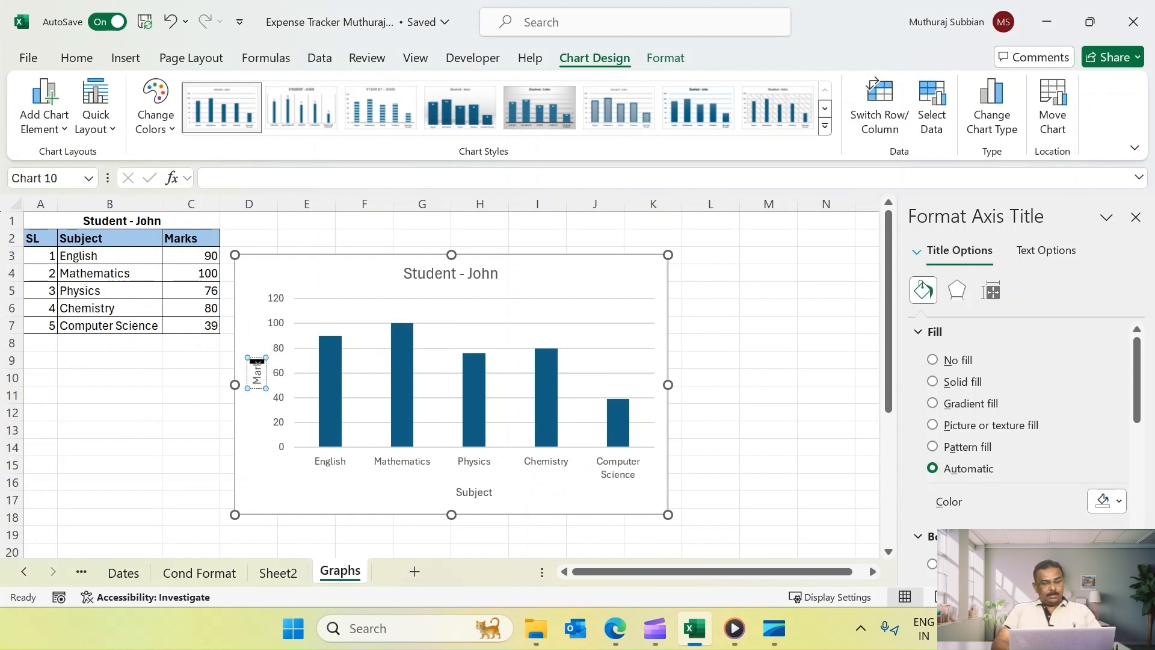
pyautogui.write('ks Obtained')
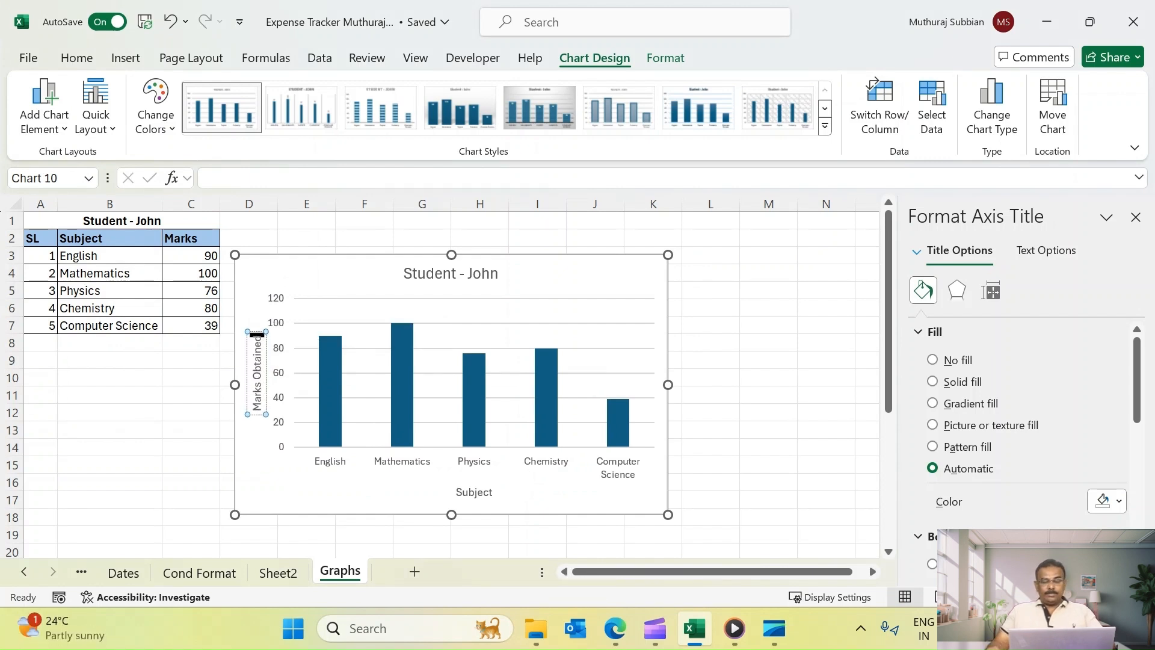
pyautogui.click(768, 378)
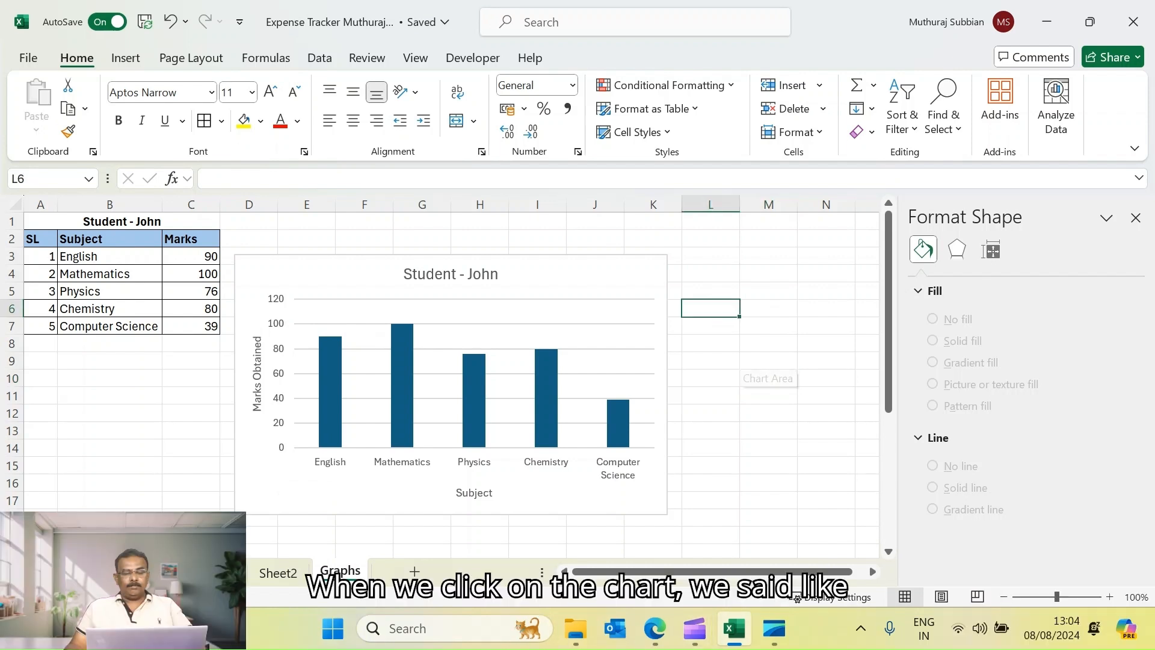
# Set the chart's vertical value axis maximum bound to 100
pyautogui.click(661, 356)
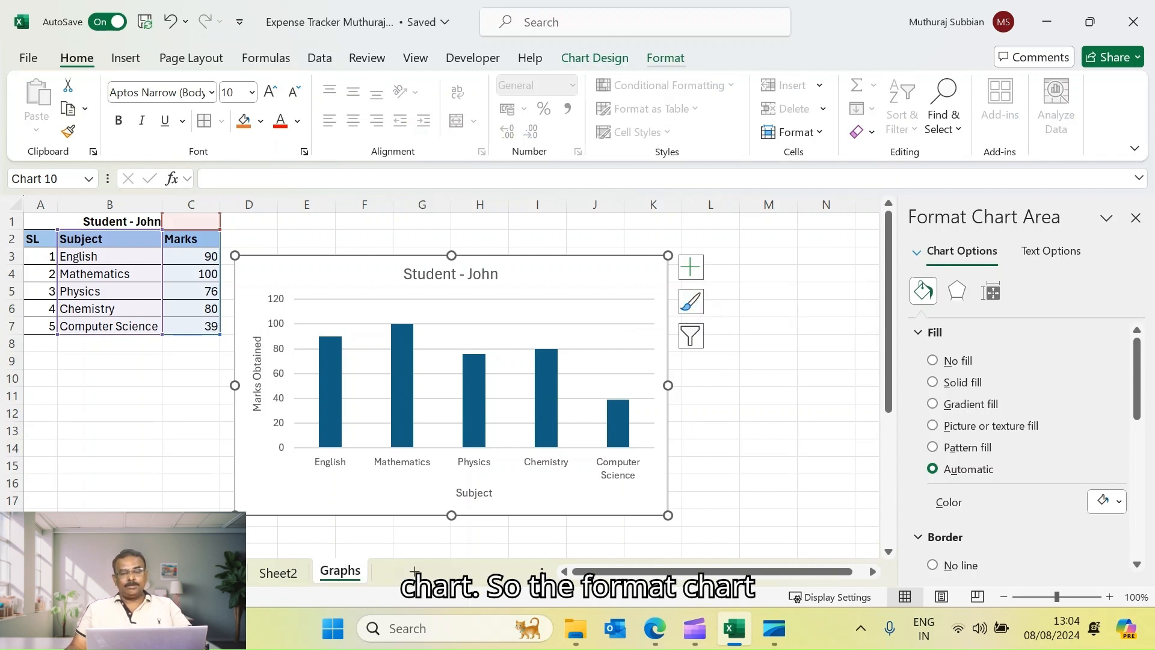
pyautogui.click(665, 57)
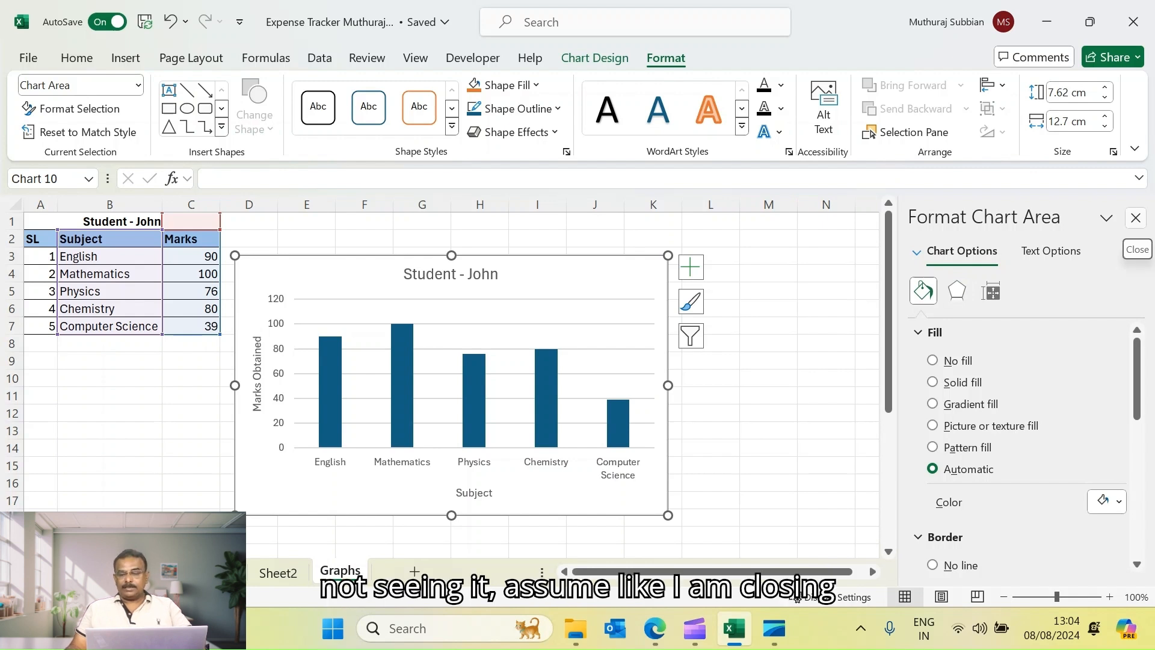
pyautogui.click(1136, 218)
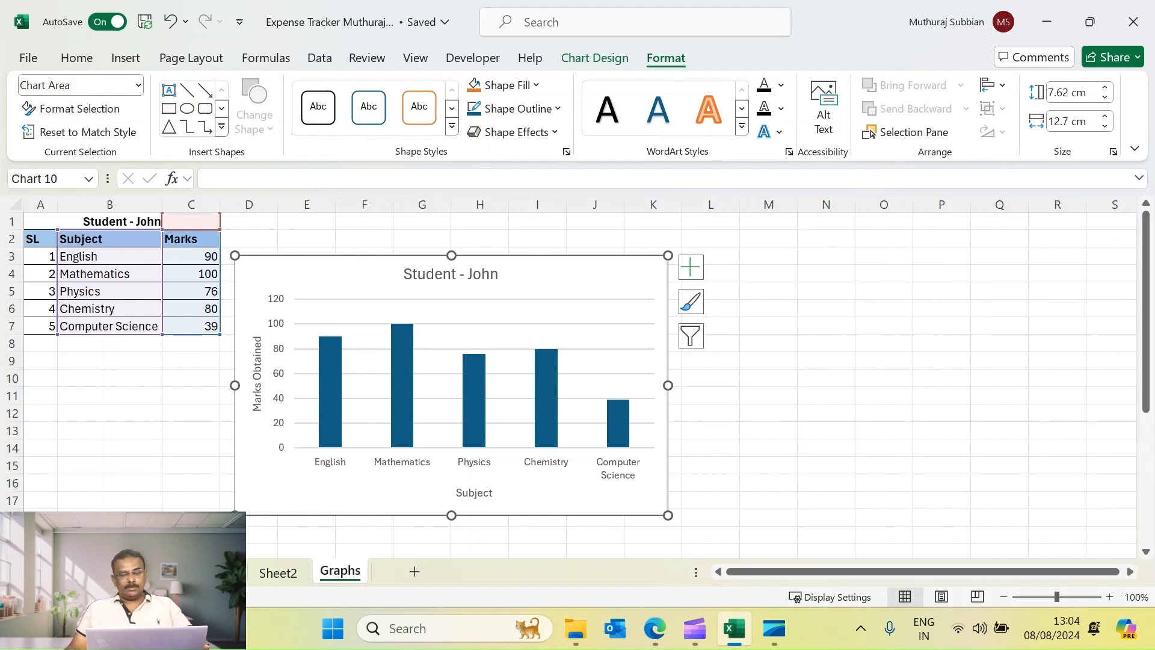
pyautogui.rightClick(612, 278)
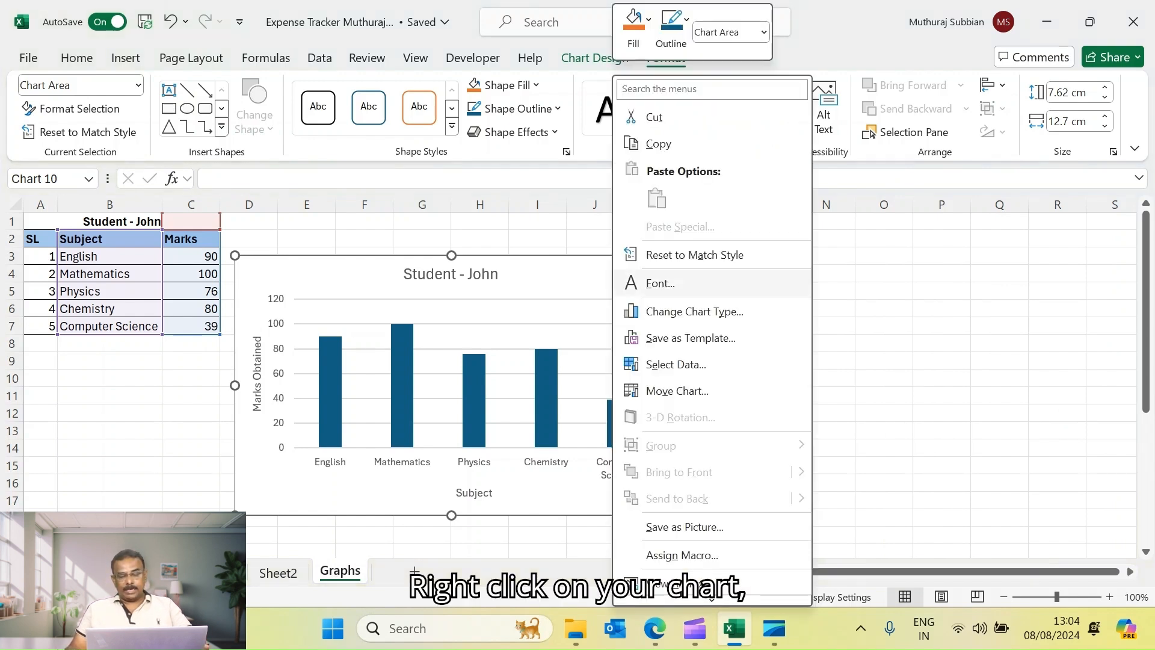
pyautogui.scroll(-2, 692, 337)
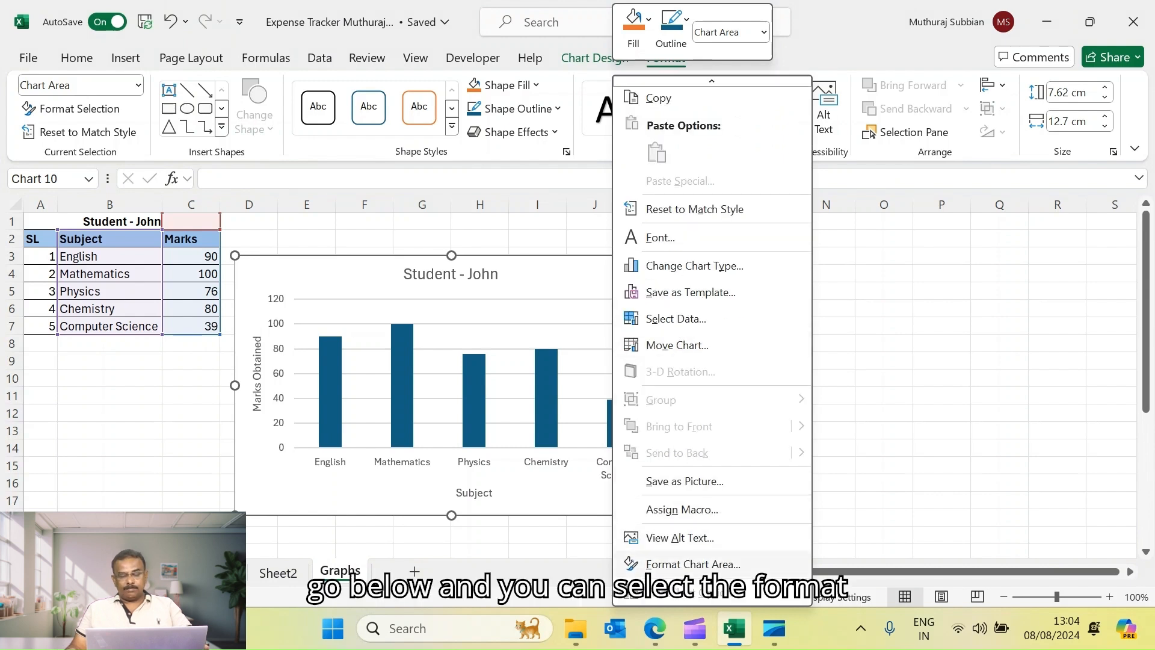
pyautogui.click(692, 563)
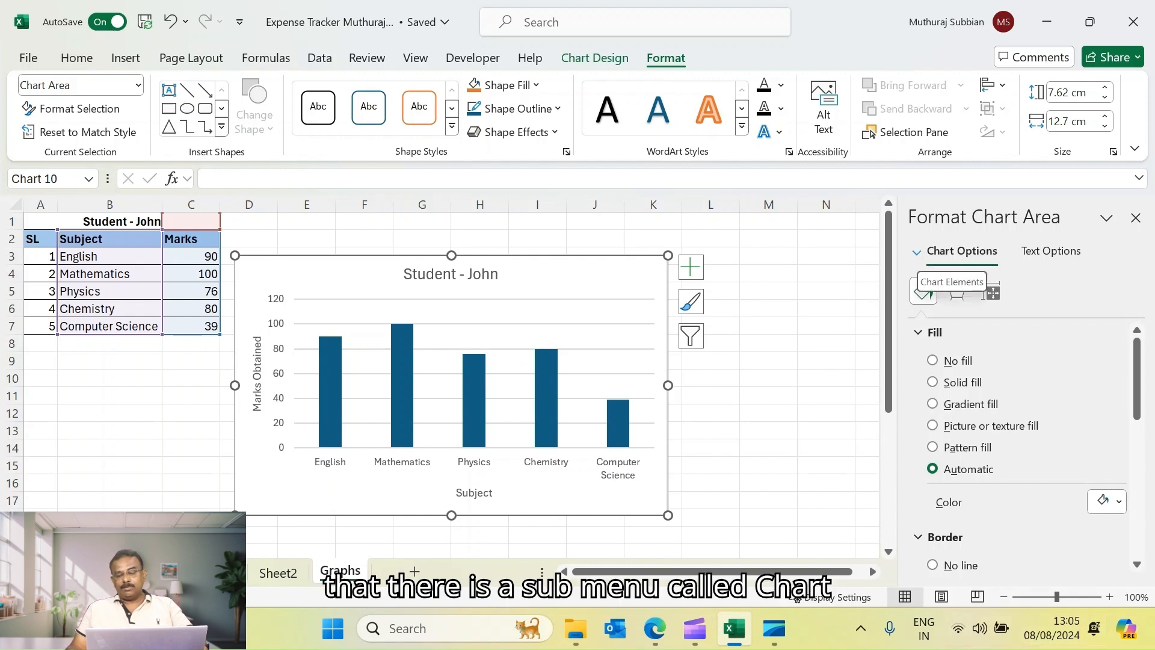
pyautogui.click(962, 251)
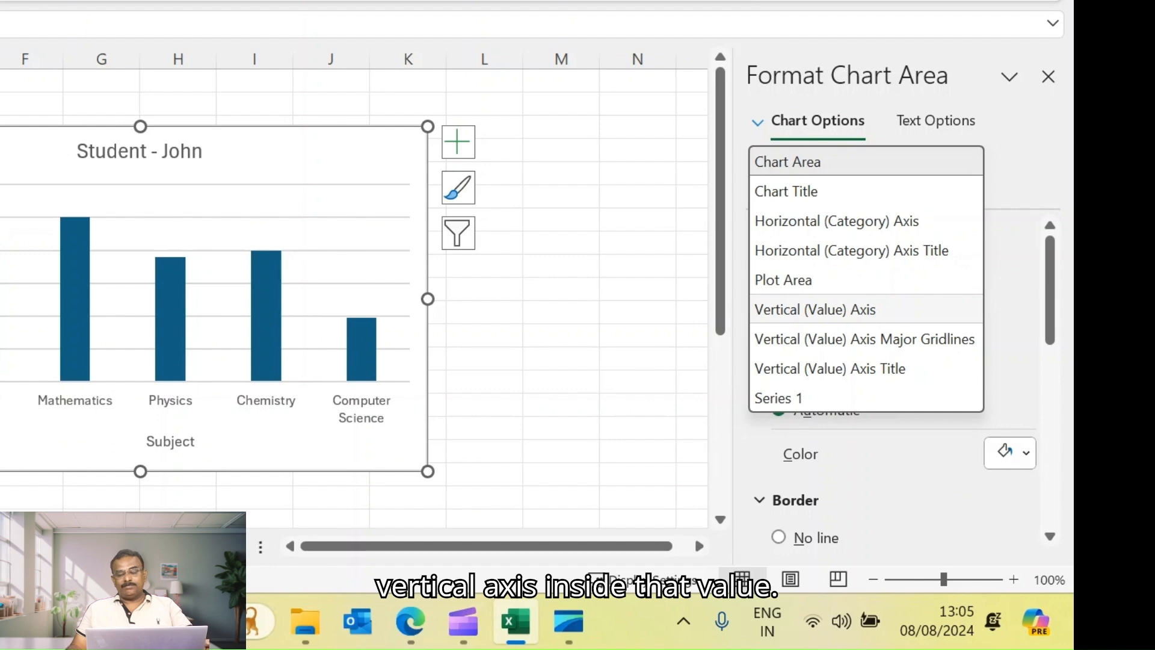
pyautogui.click(815, 309)
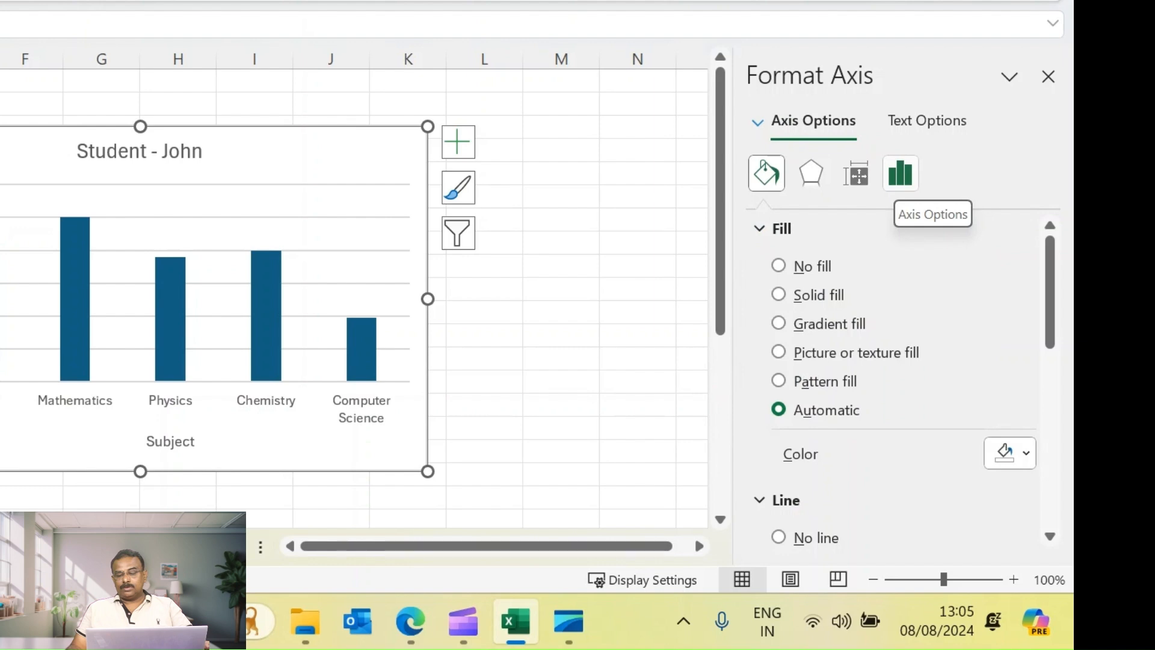
pyautogui.click(901, 174)
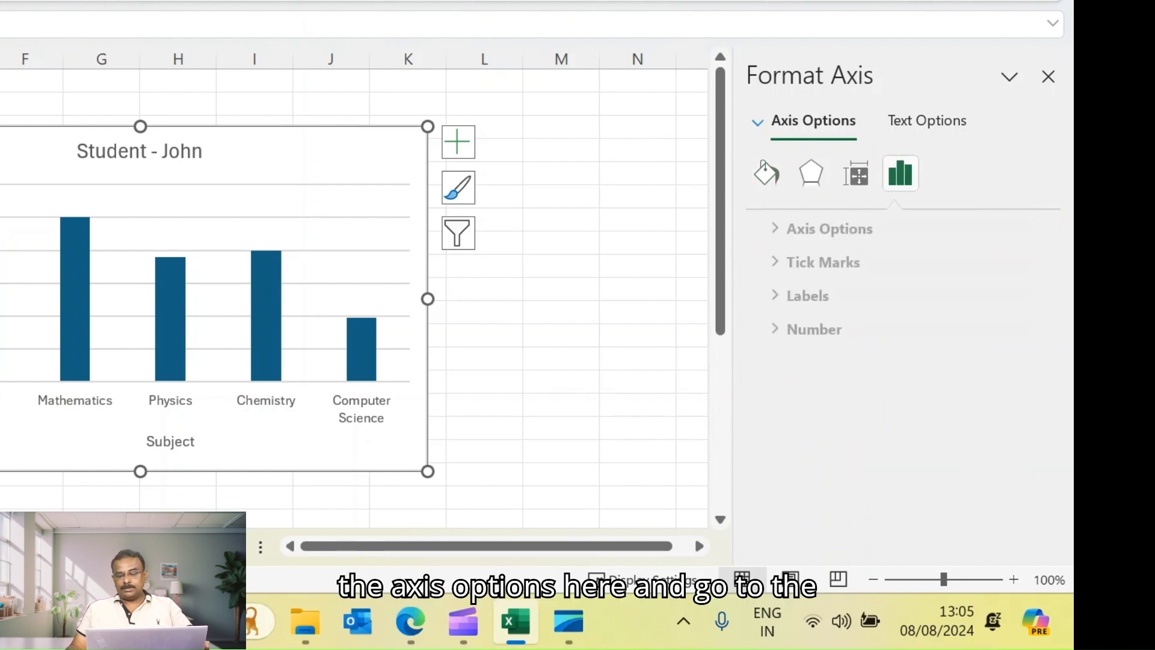
pyautogui.click(815, 228)
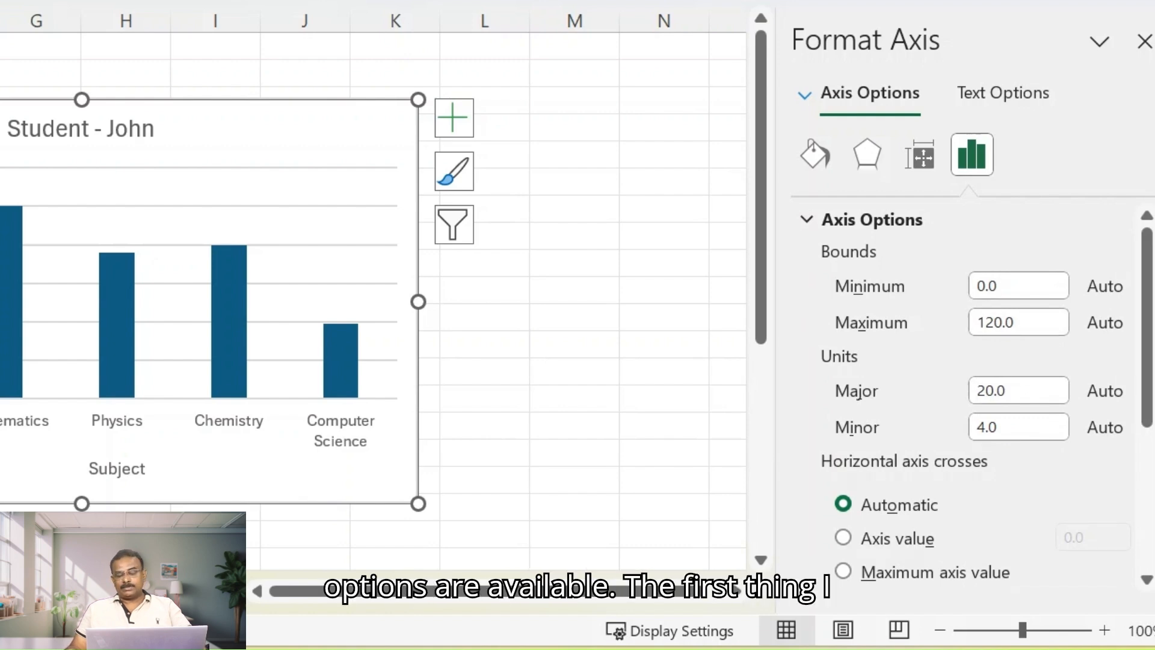
pyautogui.click(1017, 322)
pyautogui.hotkey('ctrl', 'a')
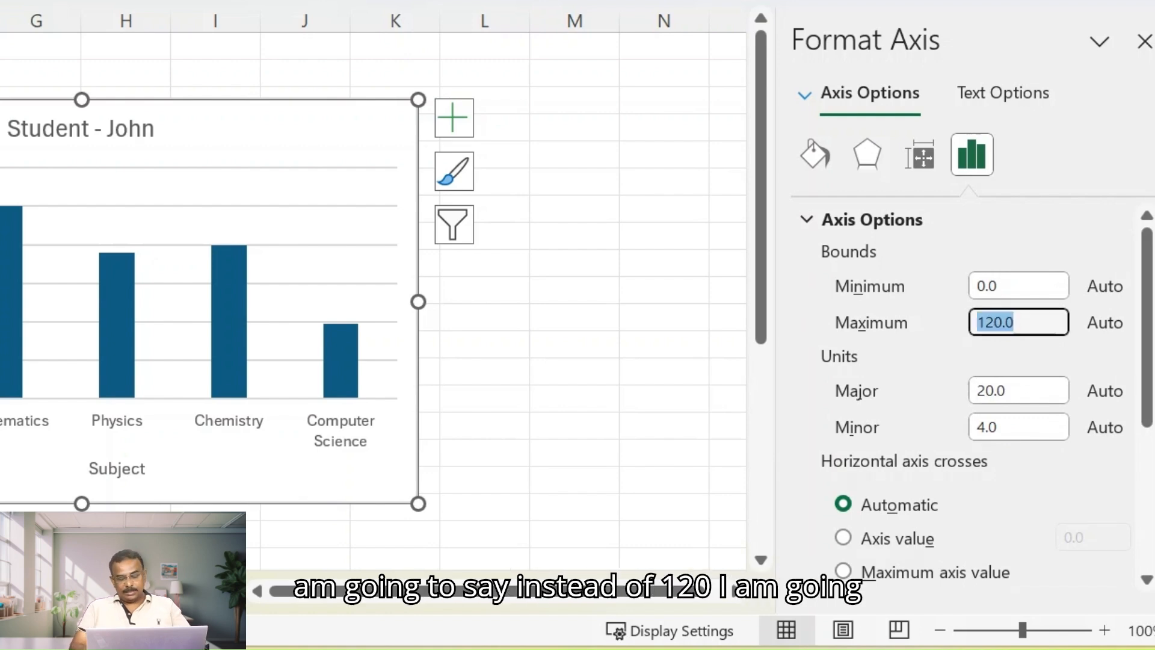
pyautogui.write('100')
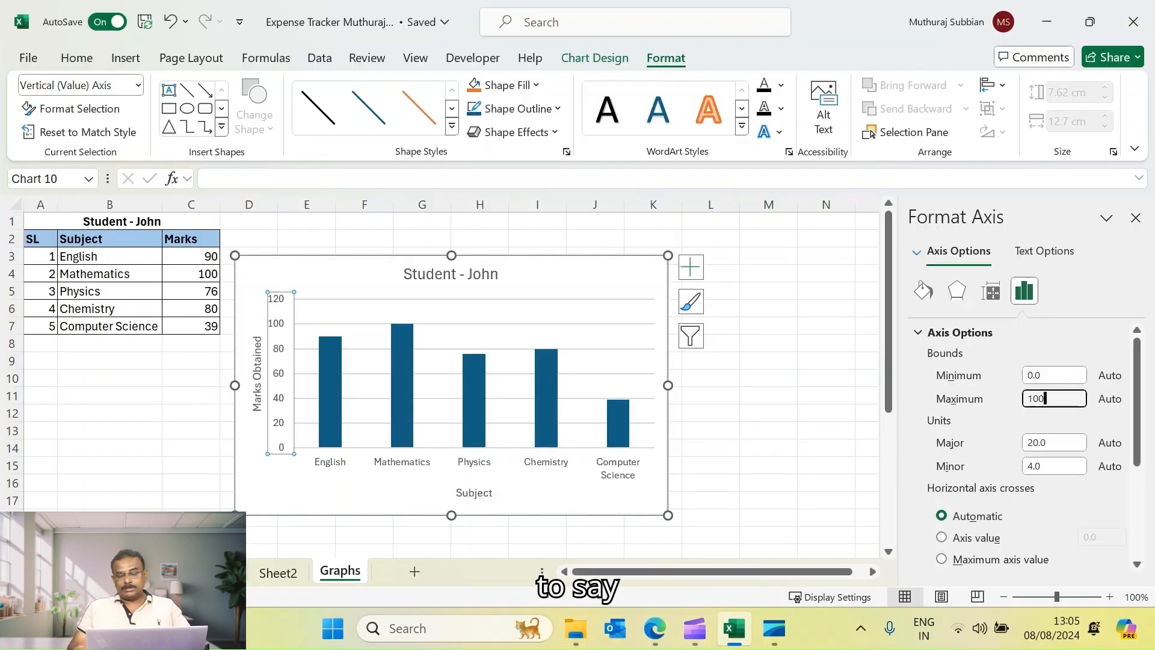
pyautogui.click(826, 412)
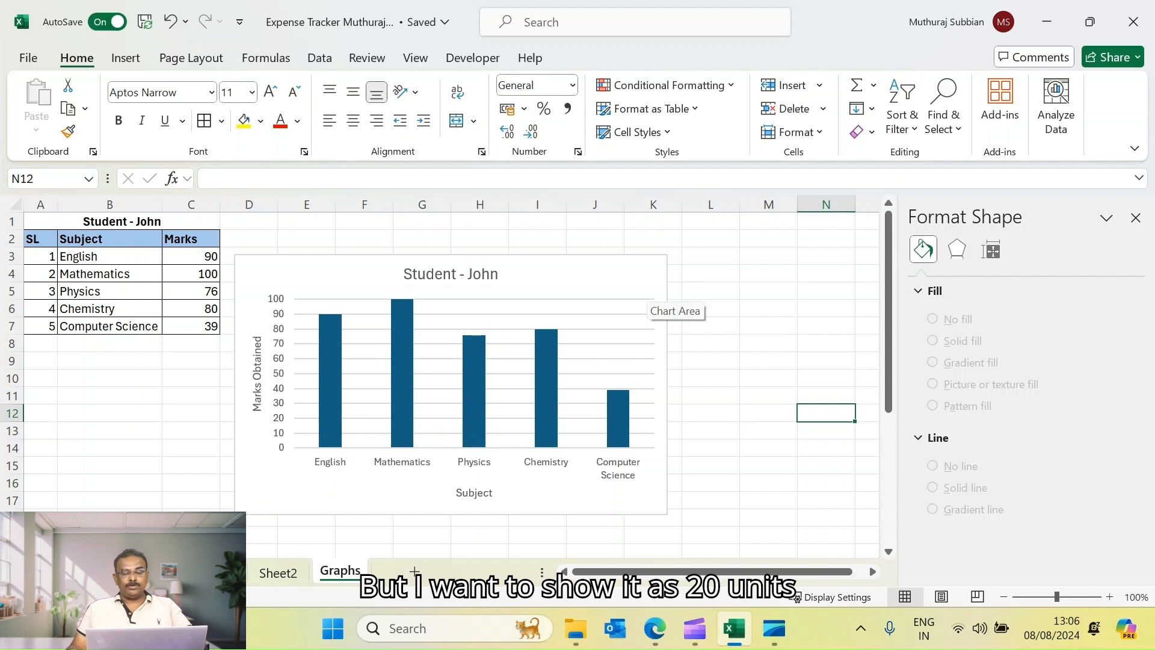
# Set the vertical value axis major unit to 20
pyautogui.click(645, 295)
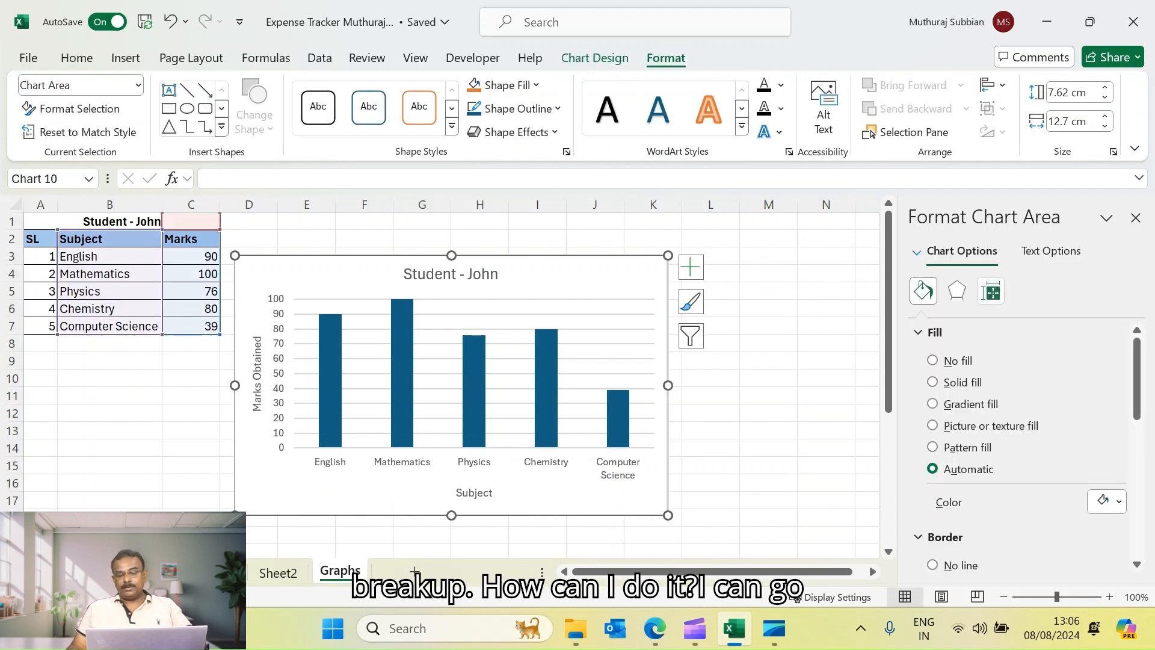
pyautogui.click(917, 252)
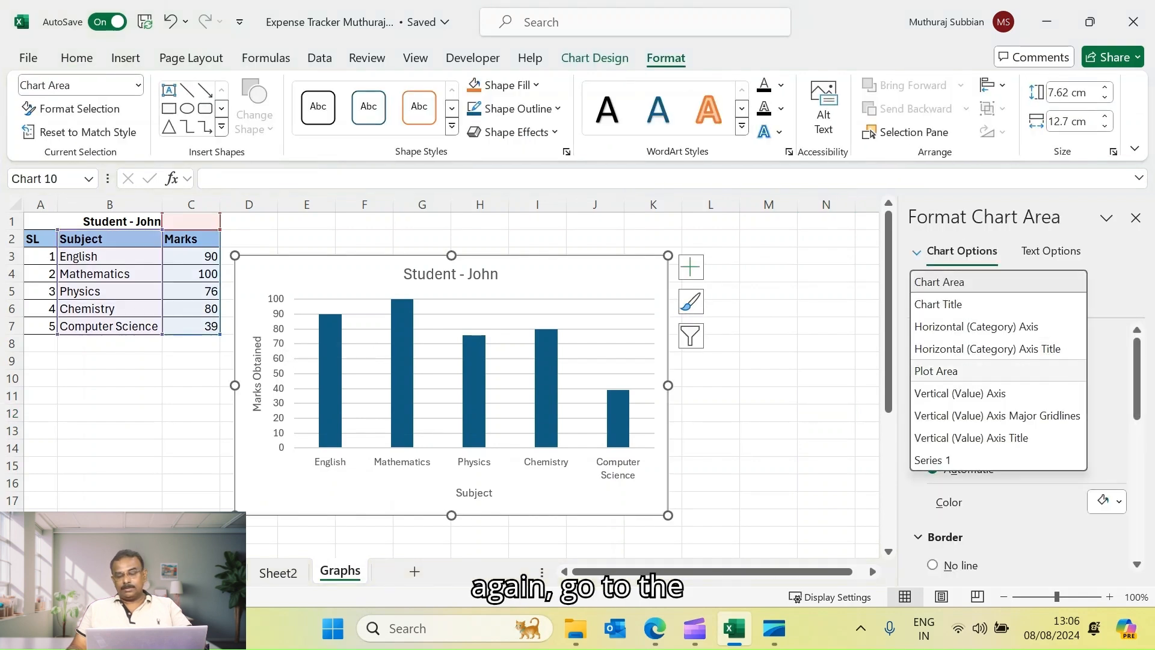
pyautogui.click(960, 393)
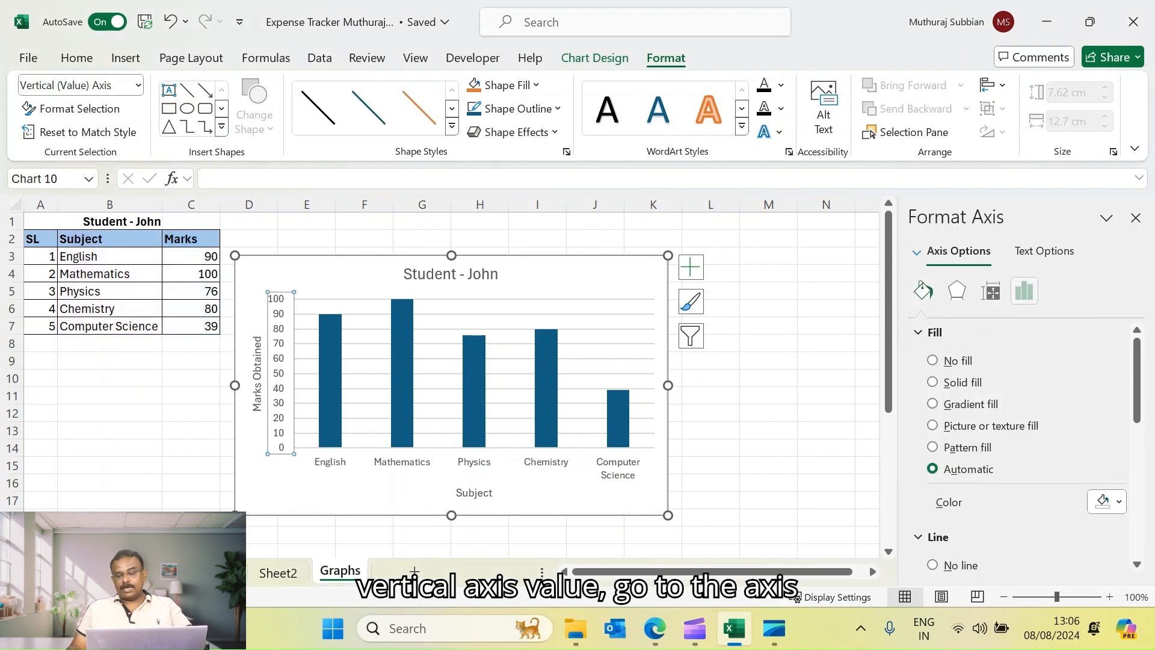
pyautogui.click(1024, 291)
pyautogui.click(960, 332)
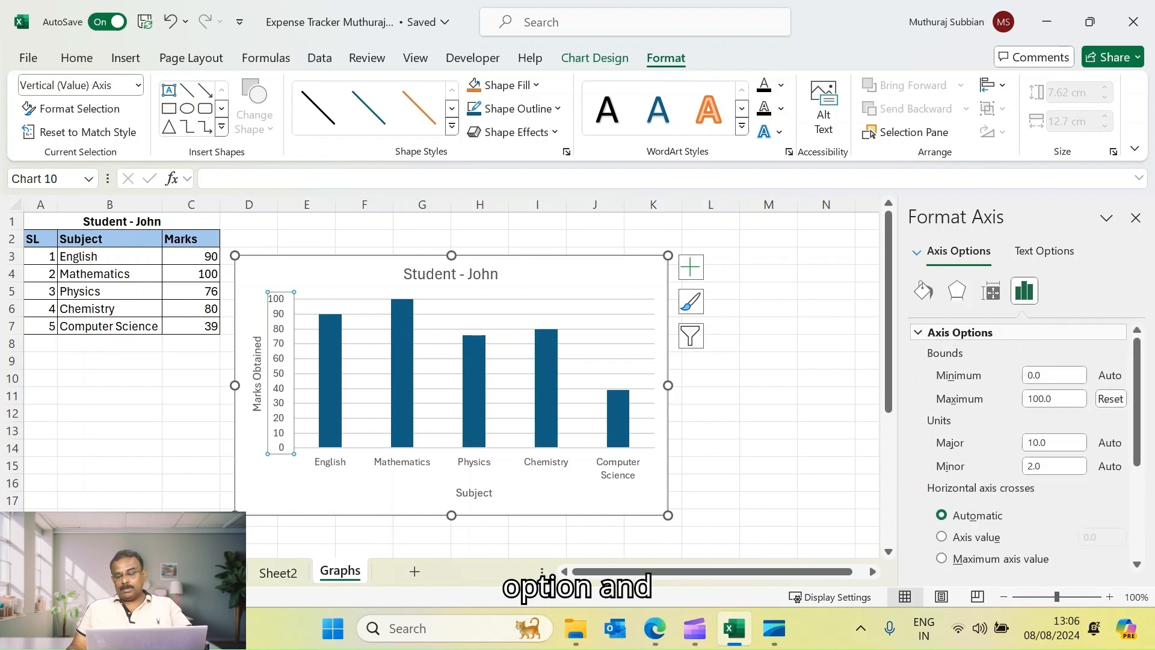
pyautogui.moveTo(1049, 442); pyautogui.dragTo(1026, 443)
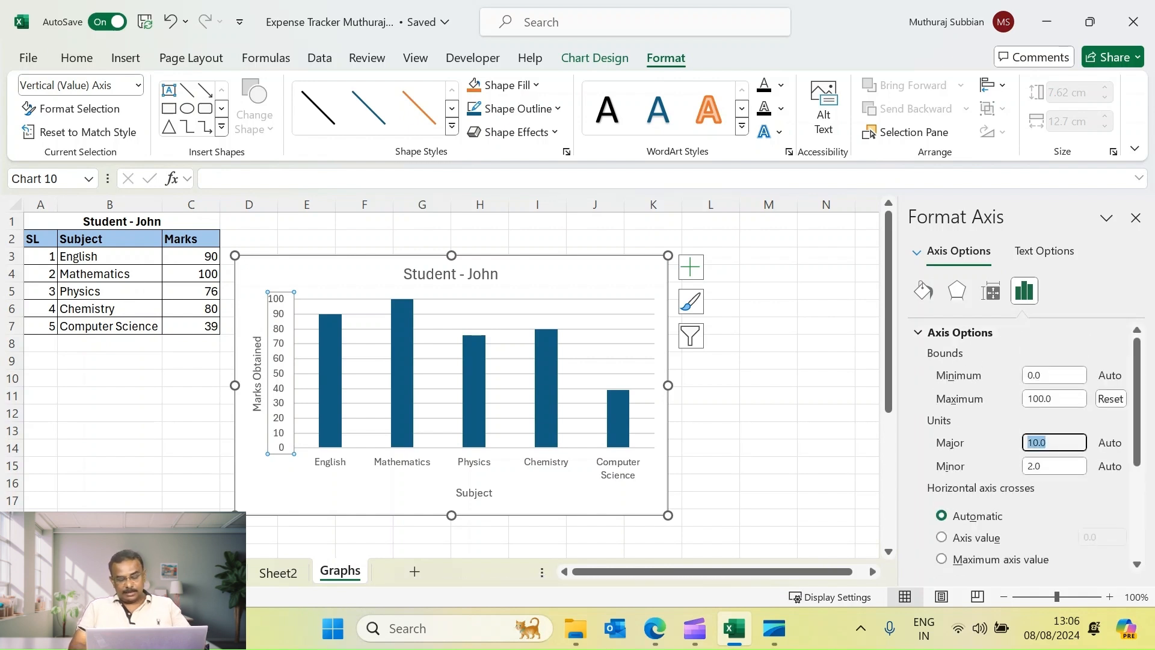
pyautogui.write('20')
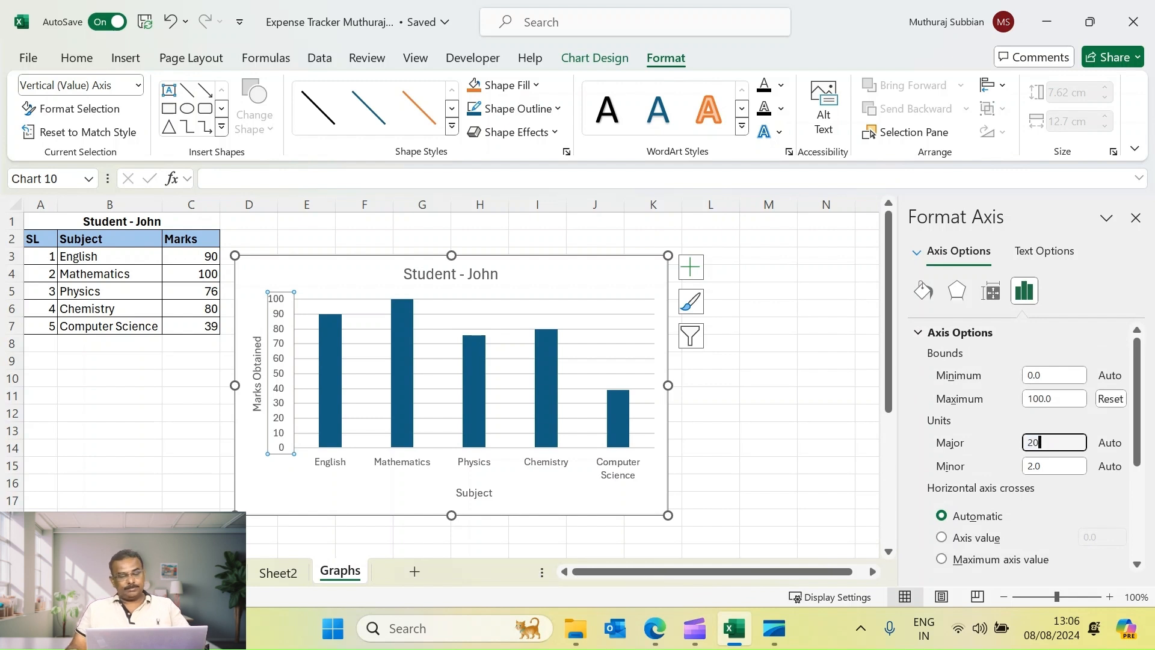
pyautogui.click(768, 430)
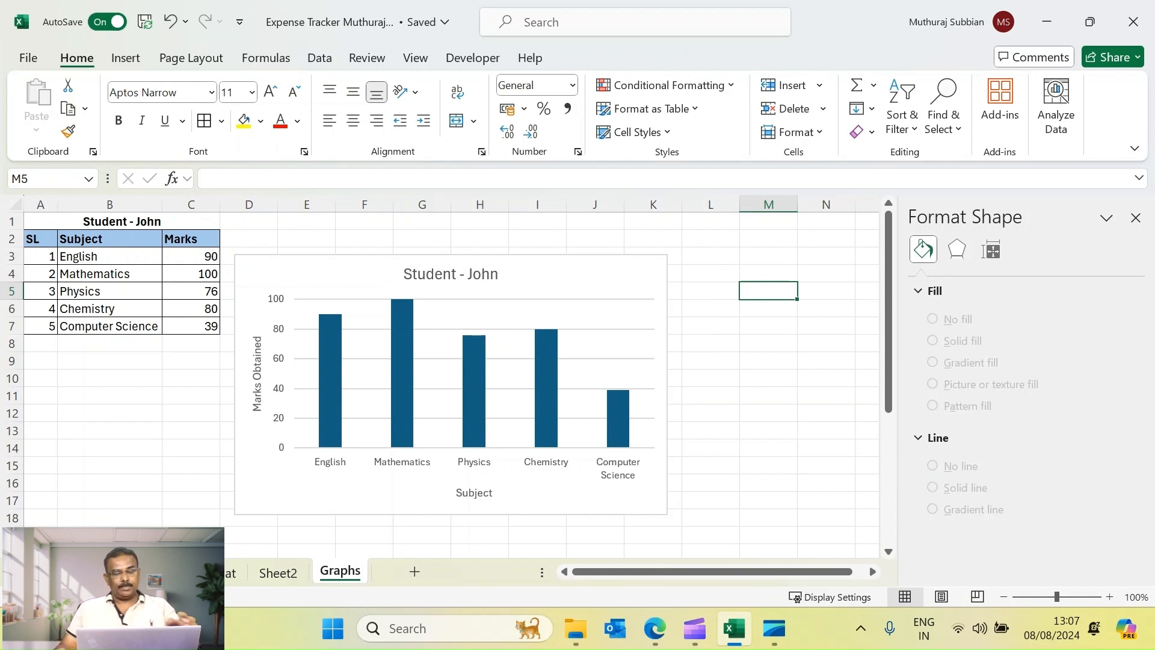
# Give the chart title a solid fill in a light blue colour
pyautogui.click(577, 271)
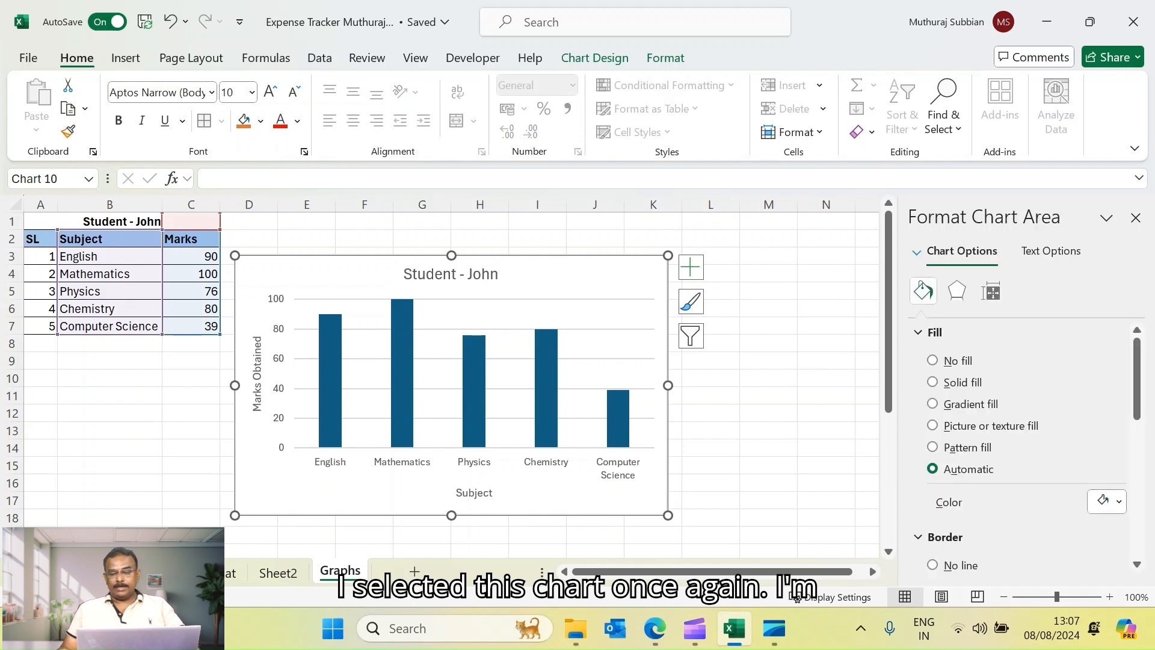
pyautogui.click(962, 251)
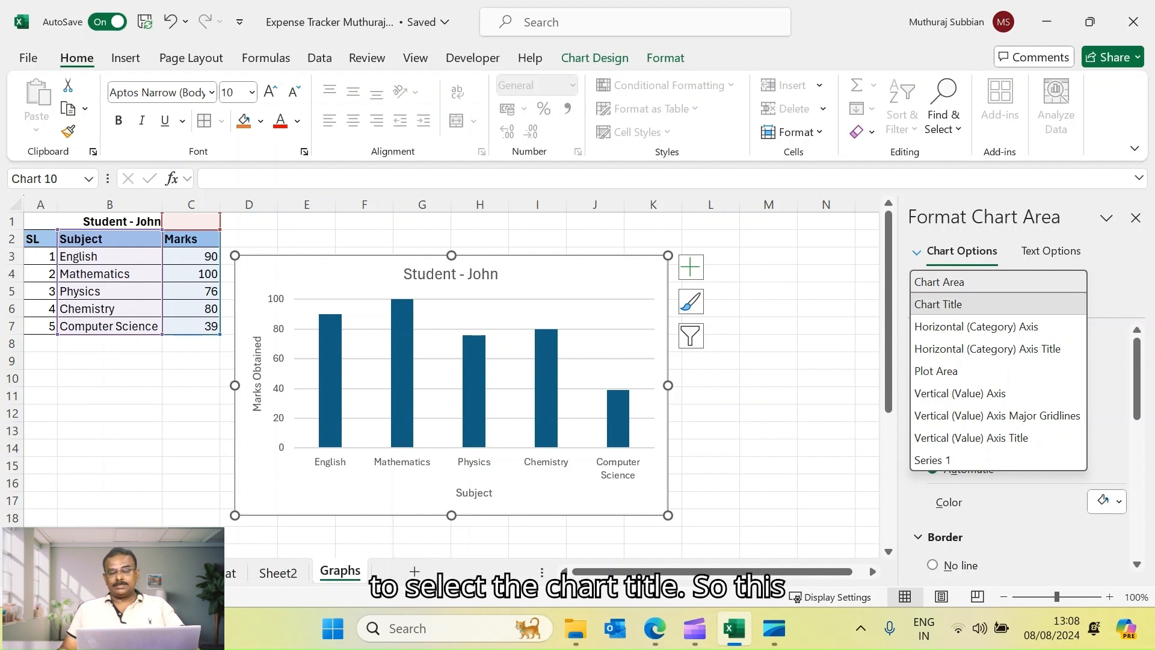
pyautogui.click(963, 304)
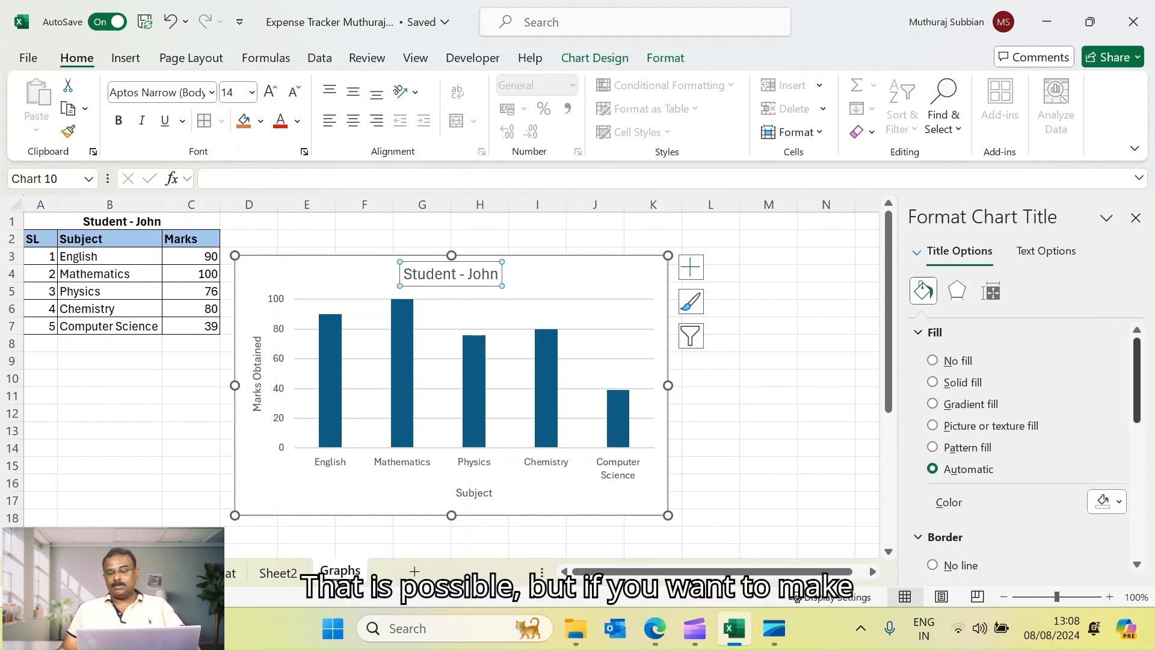
pyautogui.scroll(-3, 1022, 445)
pyautogui.scroll(1, 1022, 445)
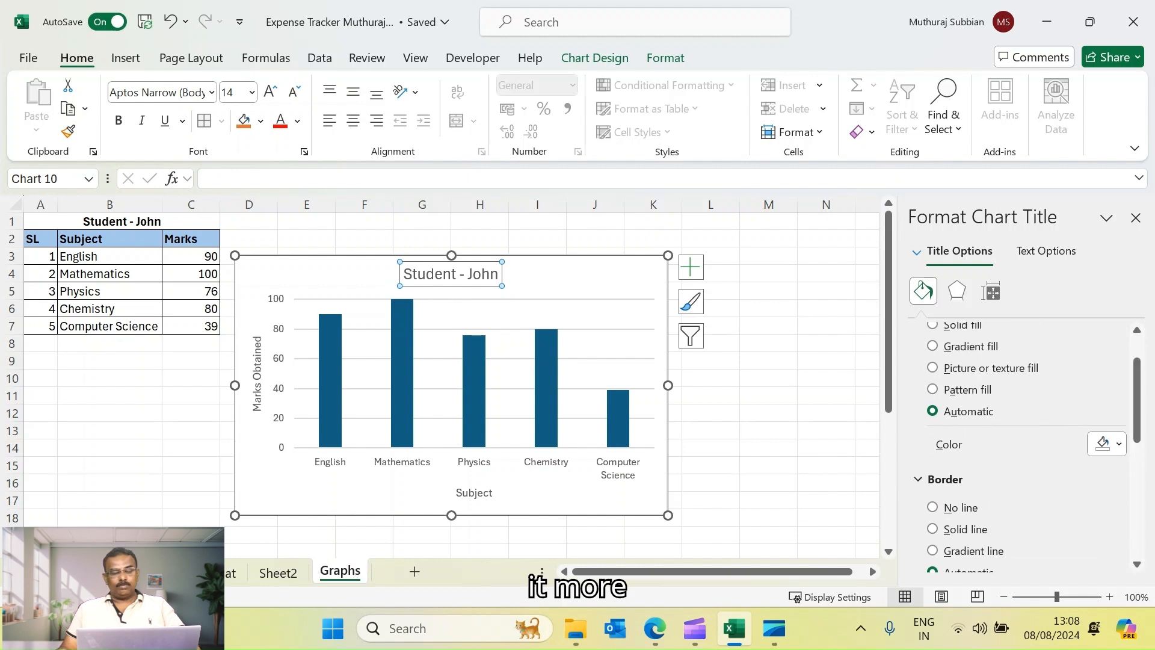
pyautogui.click(916, 252)
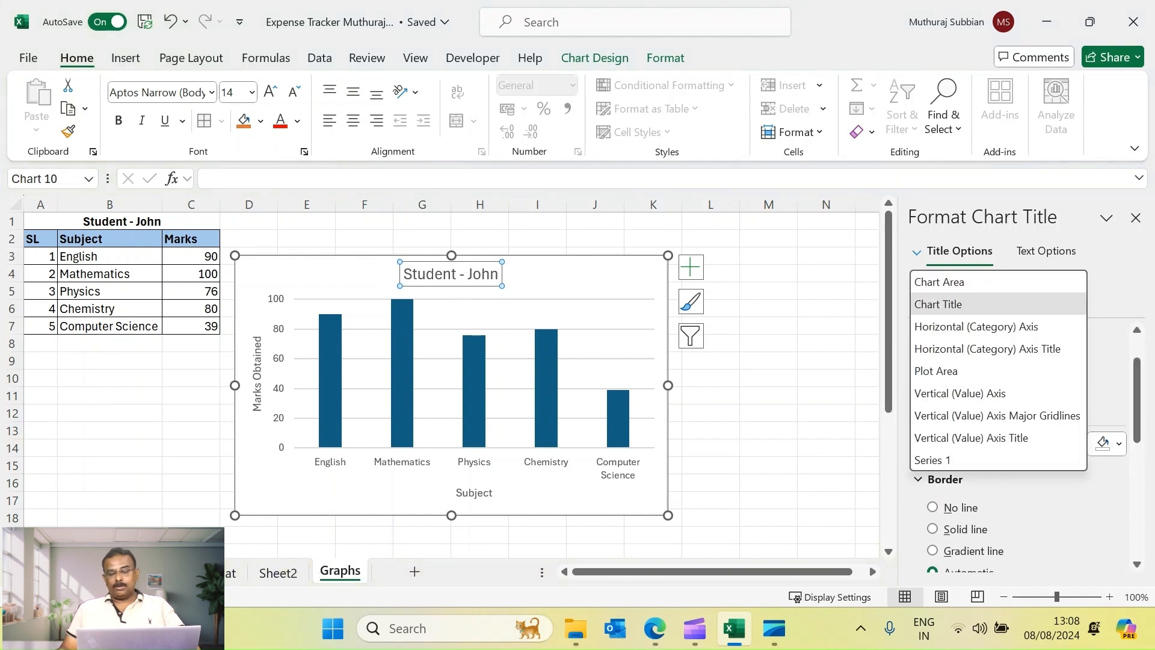
pyautogui.click(916, 252)
pyautogui.moveTo(1136, 397); pyautogui.dragTo(1137, 376)
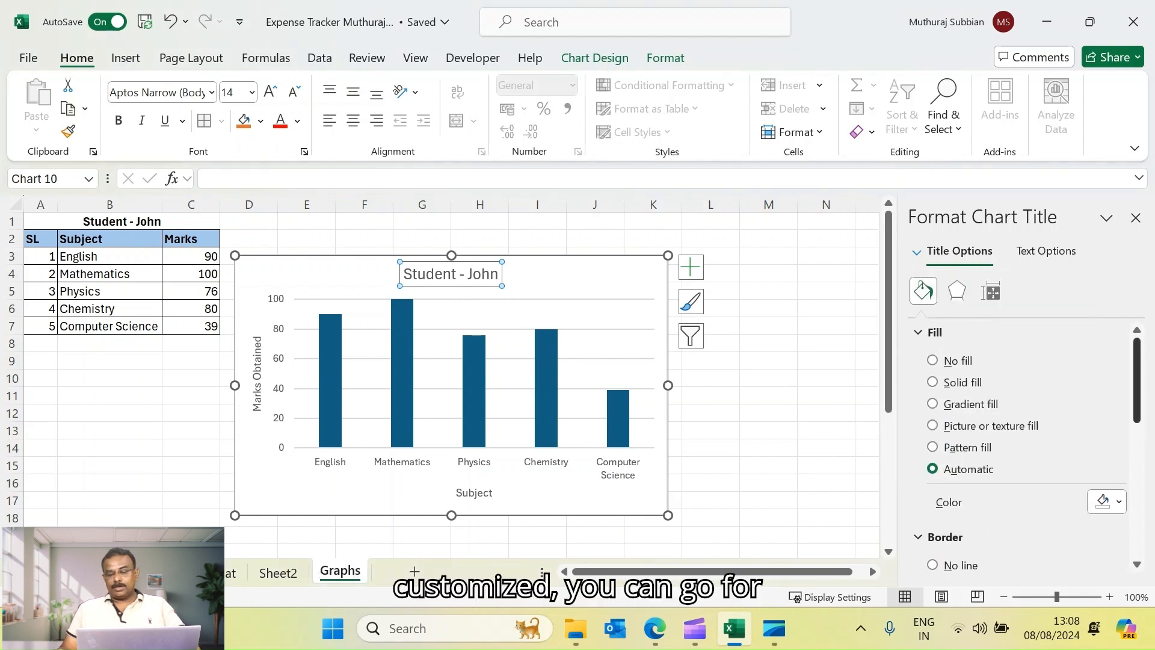
pyautogui.click(933, 382)
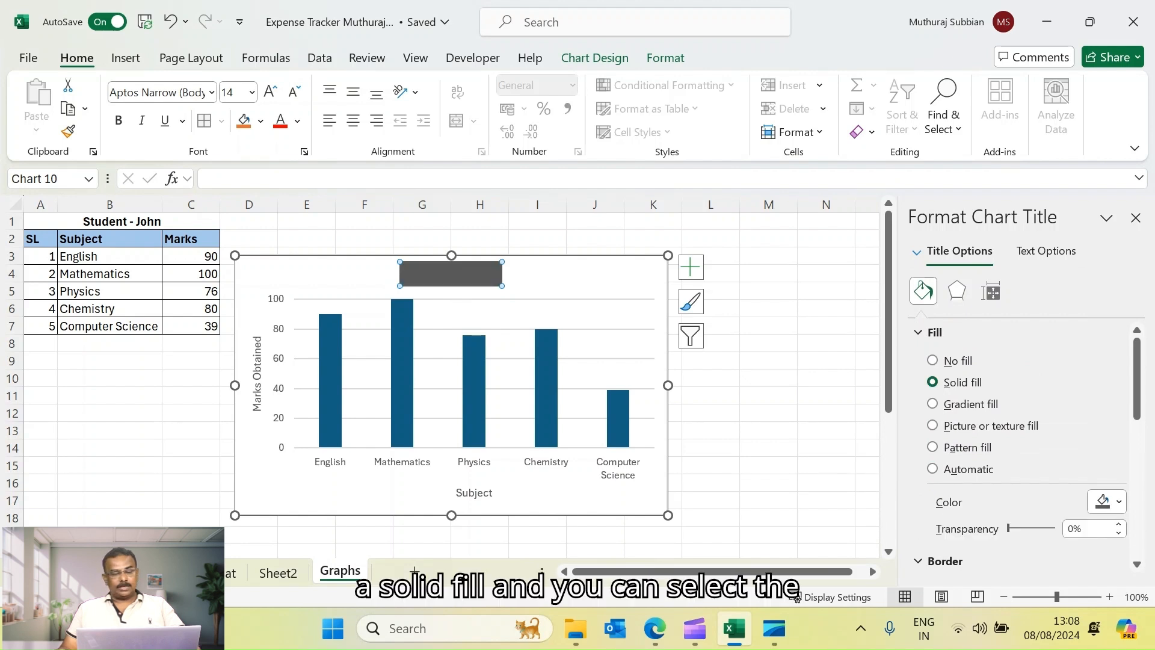
pyautogui.click(1107, 501)
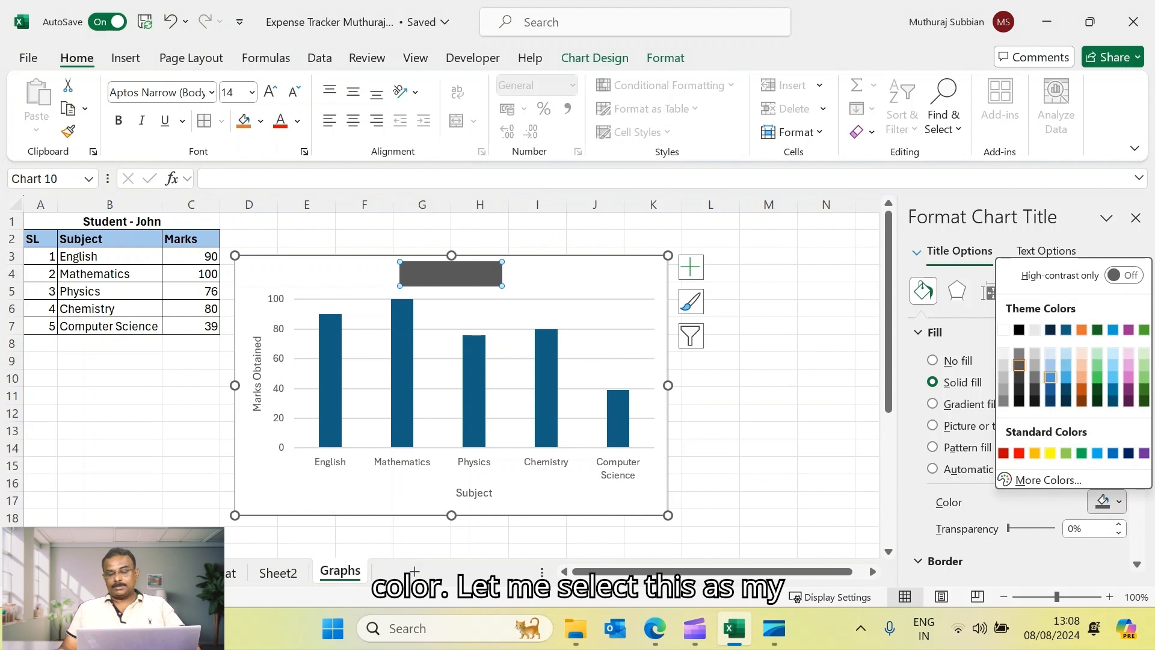
pyautogui.click(1050, 377)
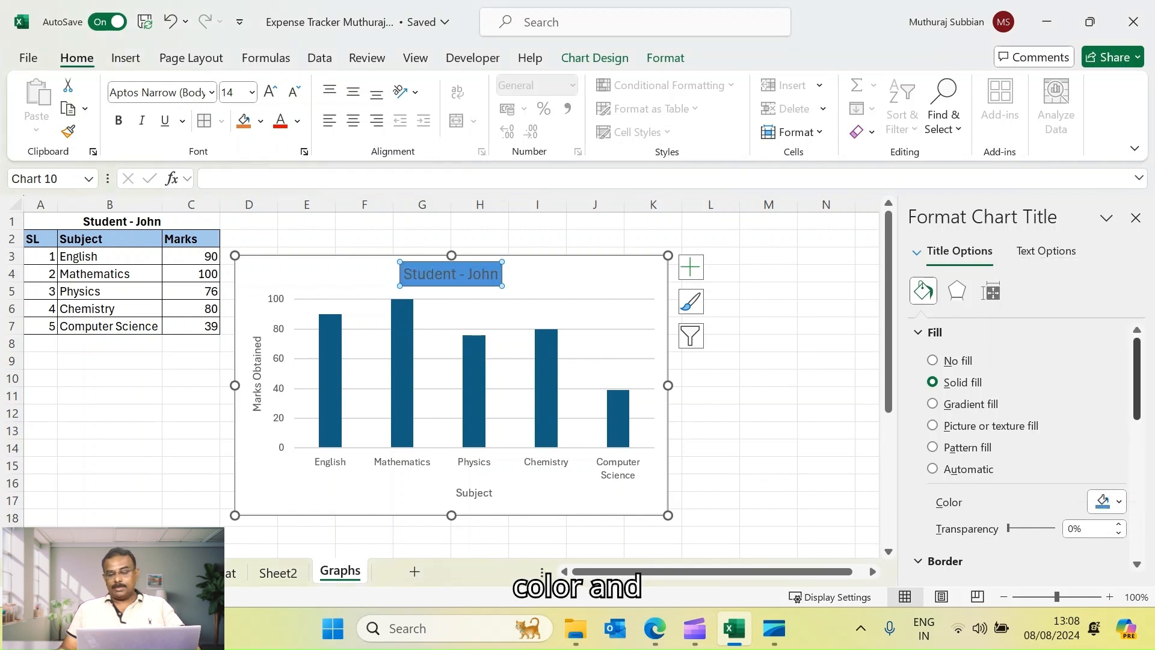
# Add a solid border line to the chart title and choose its colour
pyautogui.scroll(-3, 1022, 445)
pyautogui.click(933, 412)
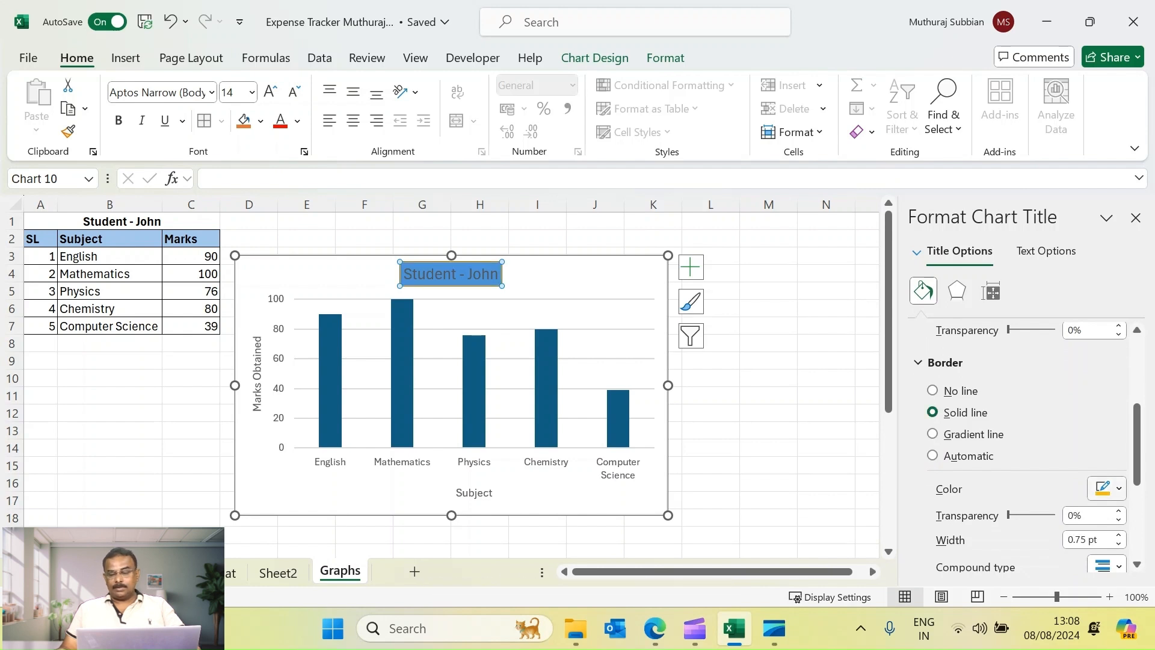
pyautogui.click(1112, 489)
pyautogui.click(1065, 376)
# Give the chart title text a gradient line outline
pyautogui.scroll(3, 1023, 421)
pyautogui.click(1046, 251)
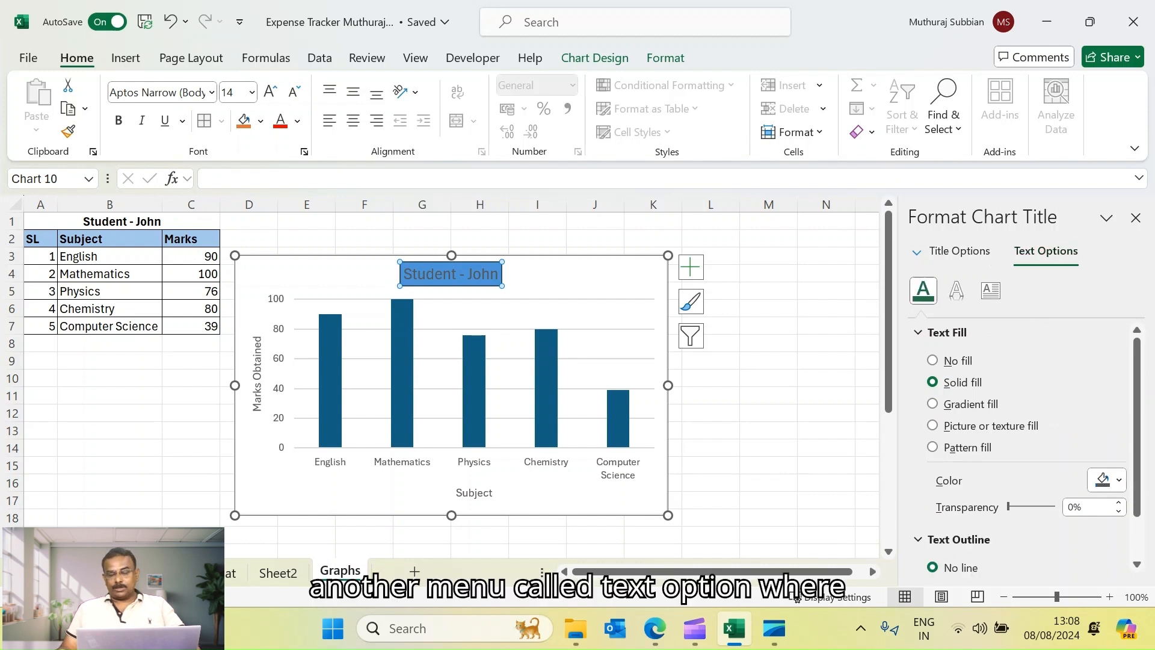
pyautogui.scroll(-1, 1023, 445)
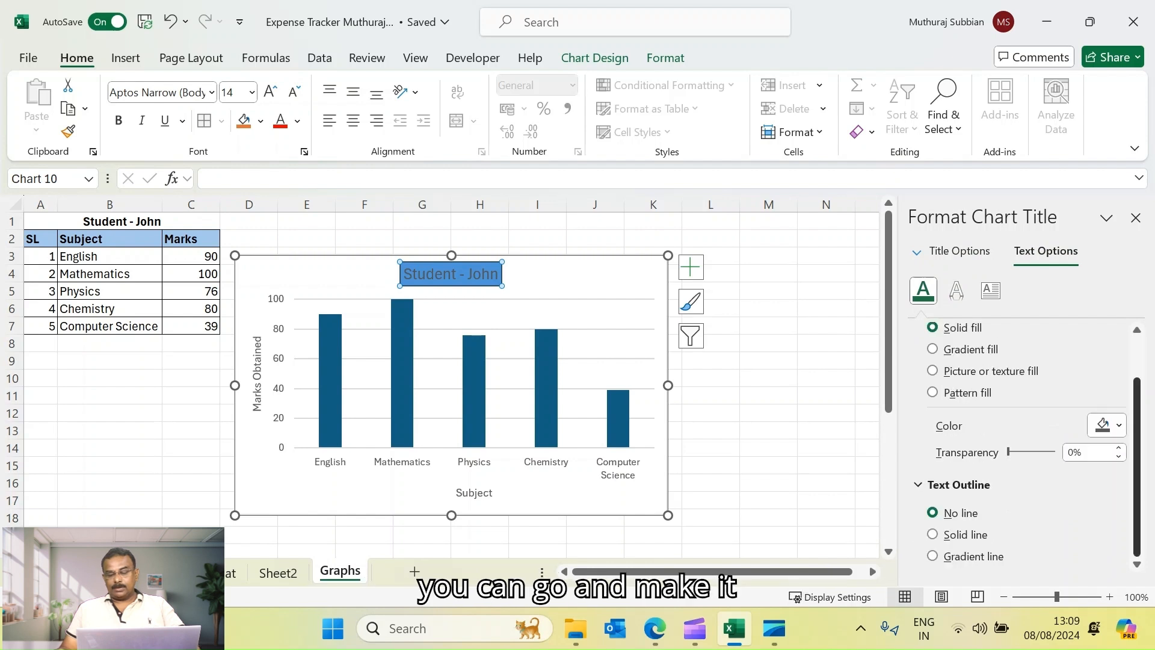
pyautogui.click(933, 535)
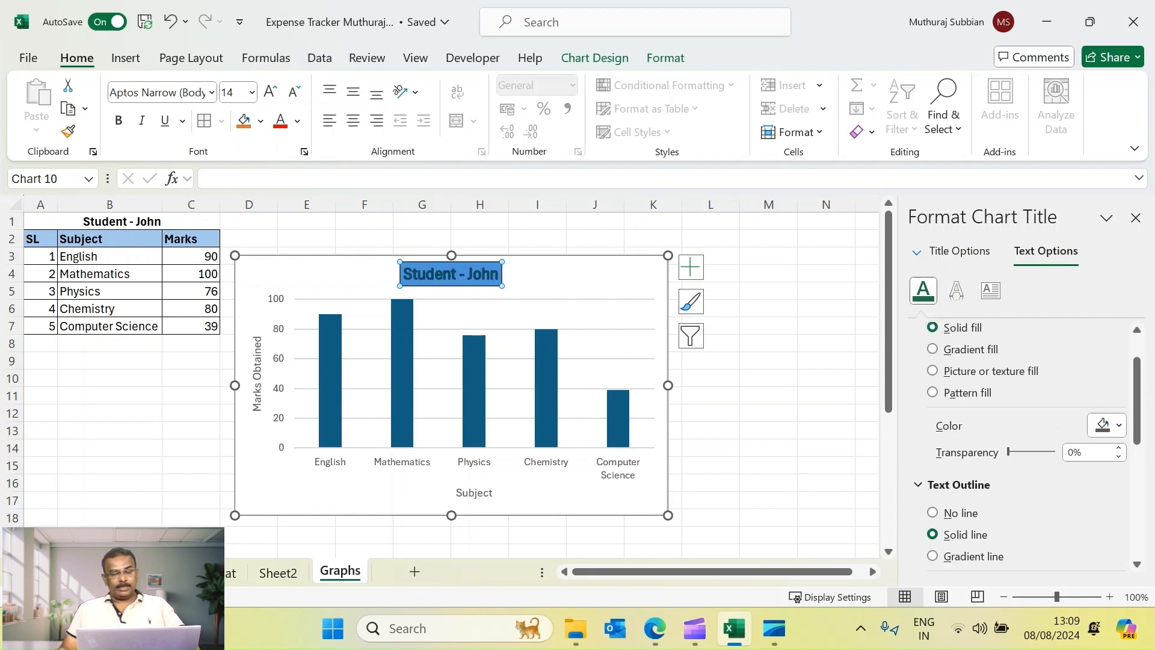
pyautogui.click(932, 556)
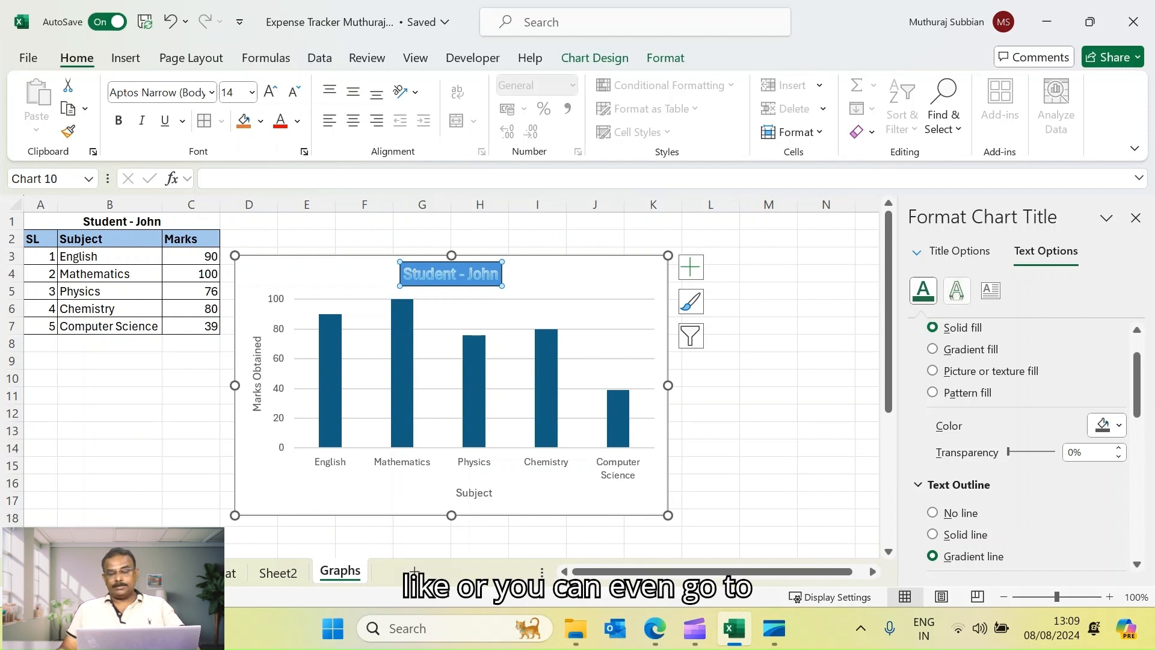
# Apply a shadow preset to the chart title text
pyautogui.click(956, 290)
pyautogui.click(948, 332)
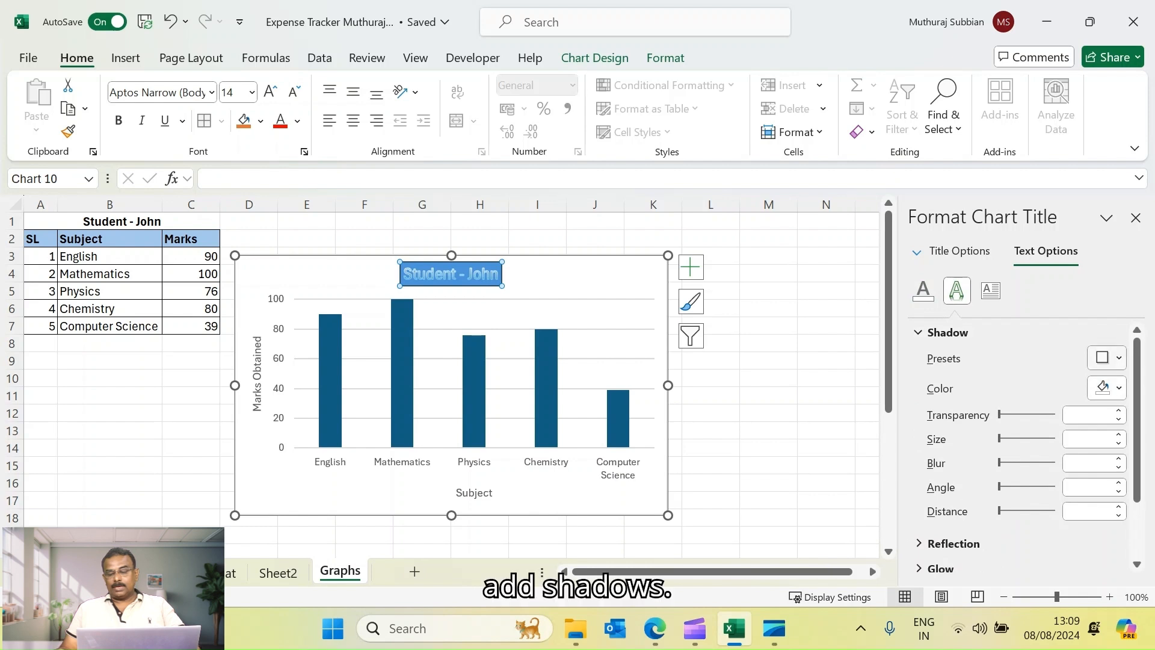
pyautogui.click(1107, 358)
pyautogui.click(1060, 237)
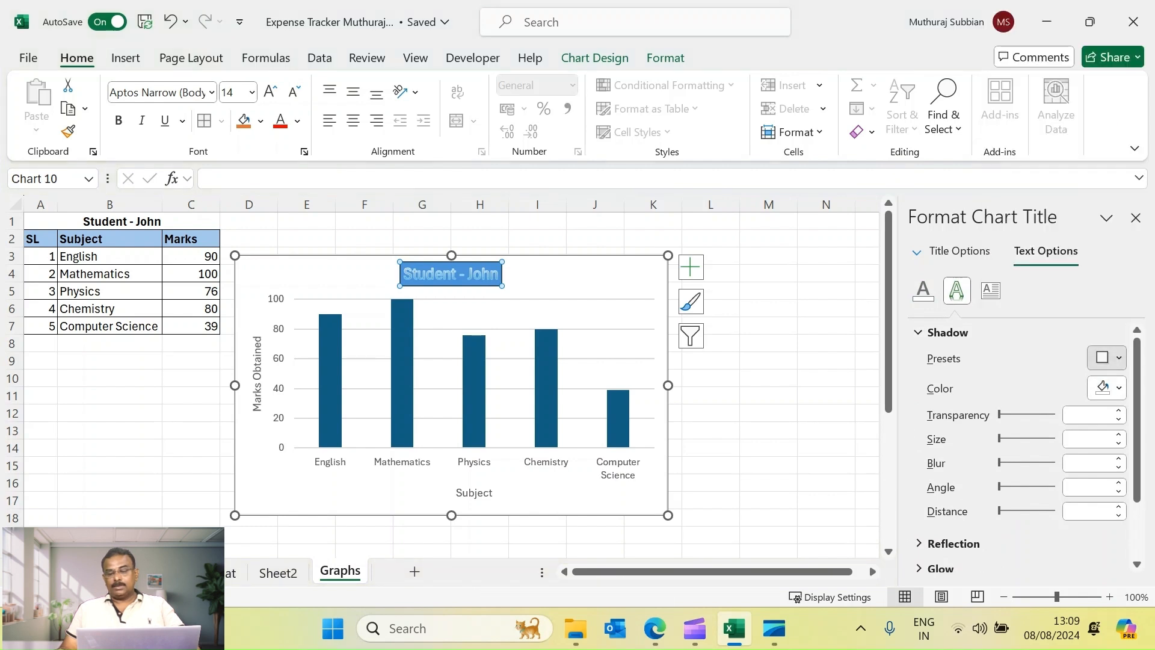
pyautogui.click(826, 325)
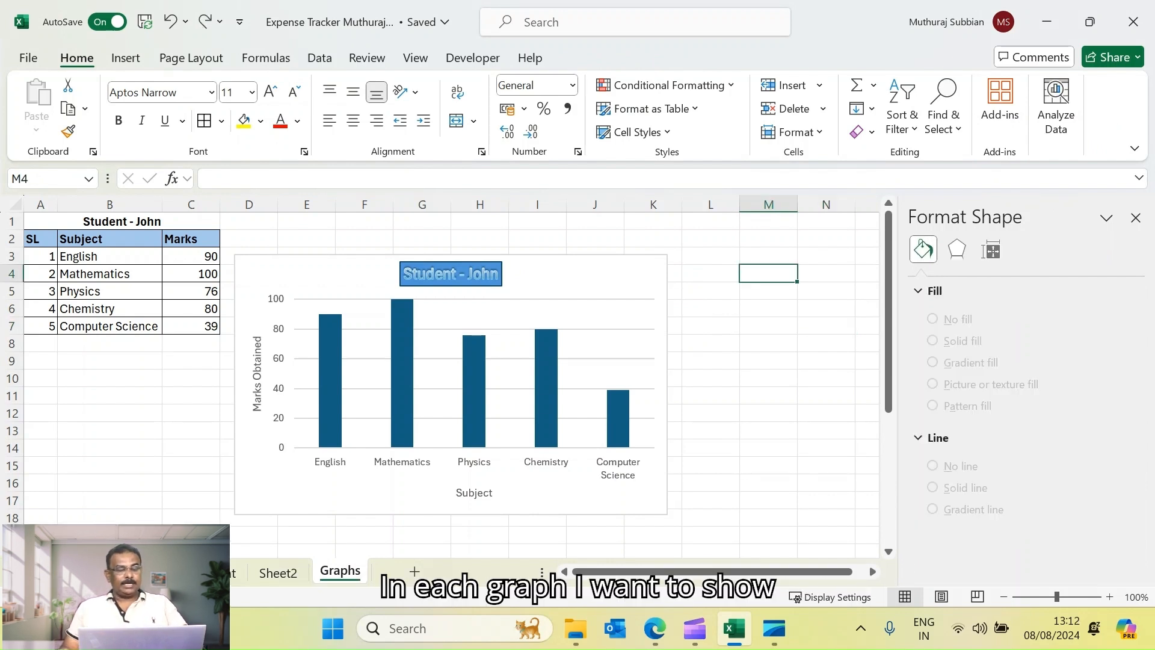
# Add data labels to the column series showing each subject's marks
pyautogui.click(474, 391)
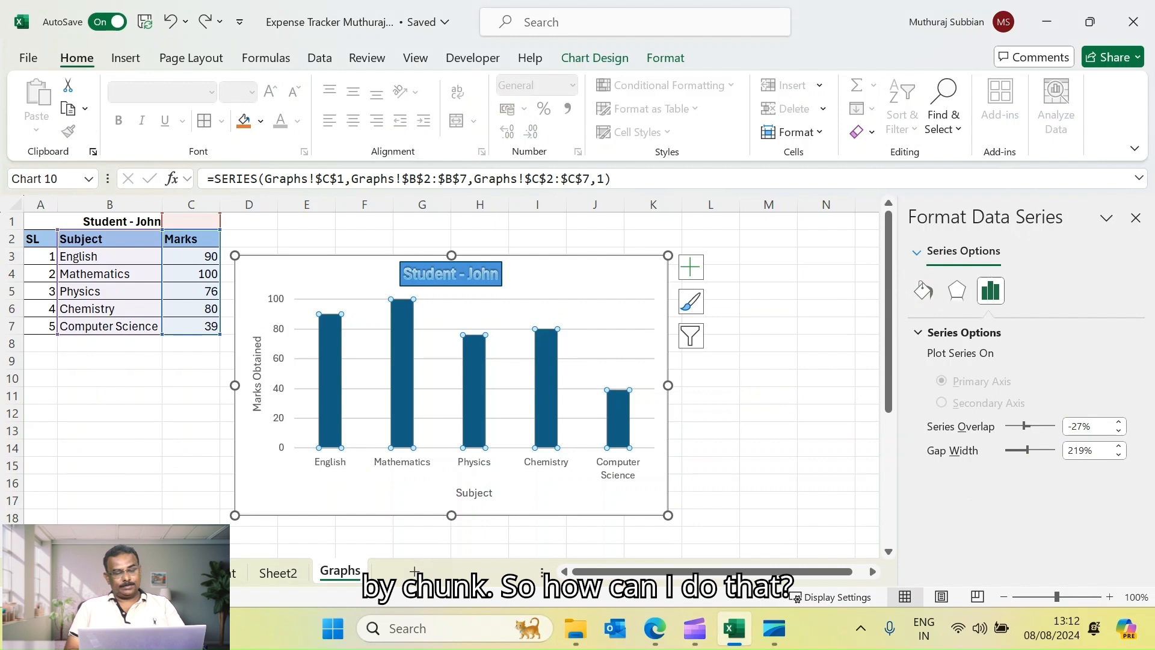
pyautogui.rightClick(330, 352)
pyautogui.click(768, 413)
pyautogui.click(330, 367)
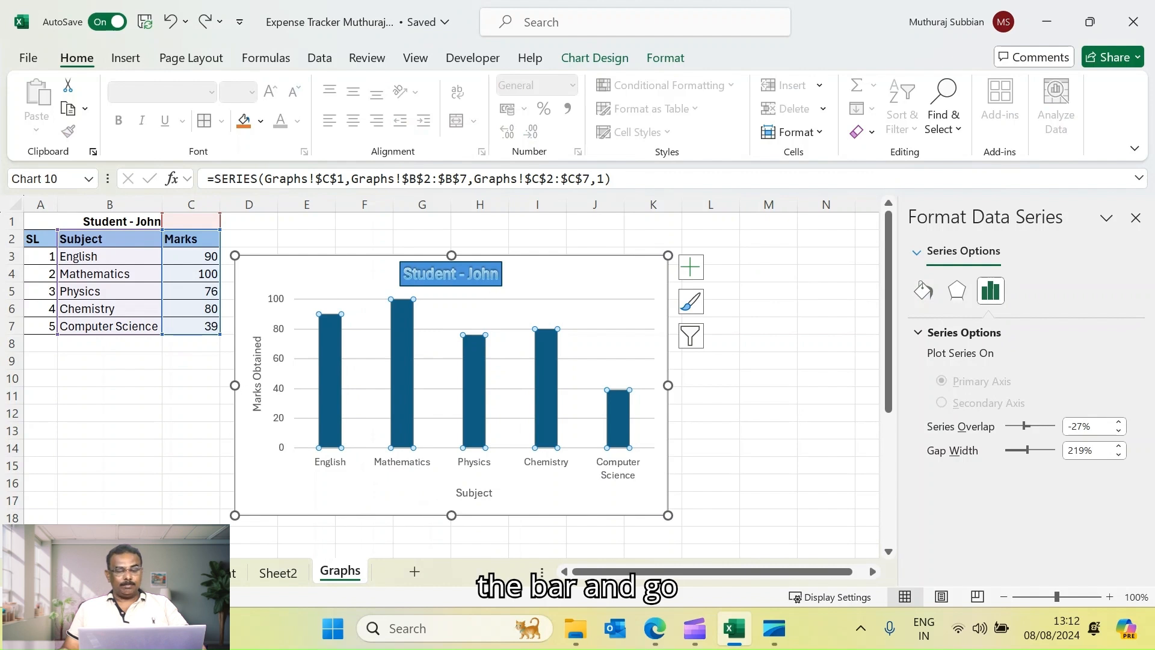
pyautogui.rightClick(333, 394)
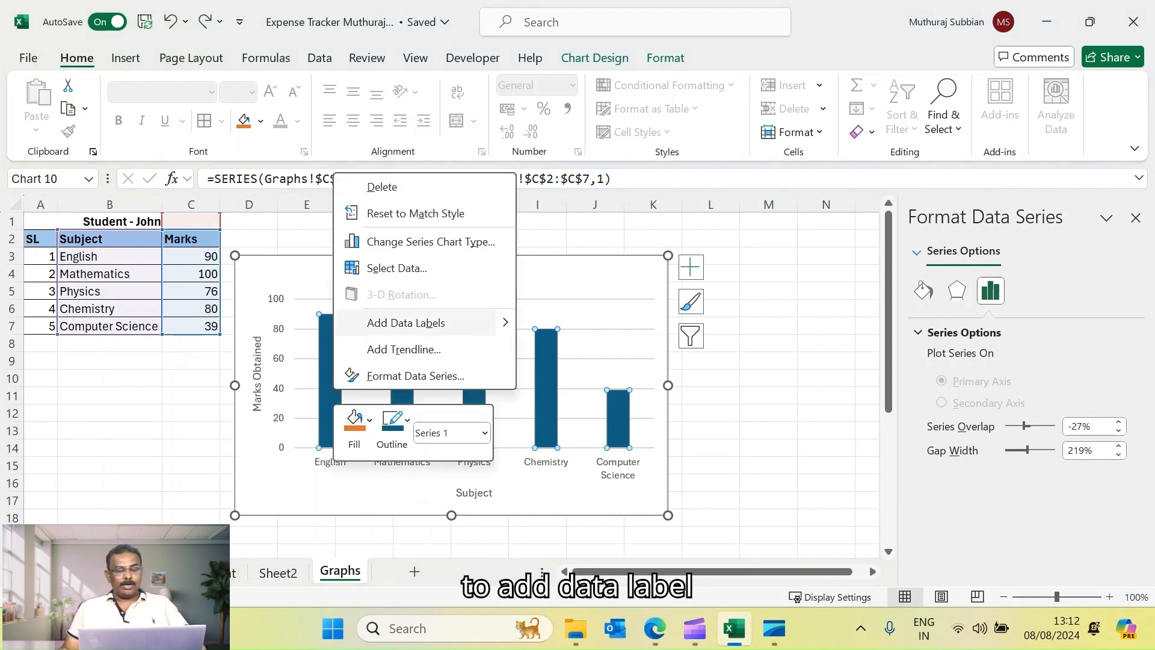
pyautogui.moveTo(504, 323)
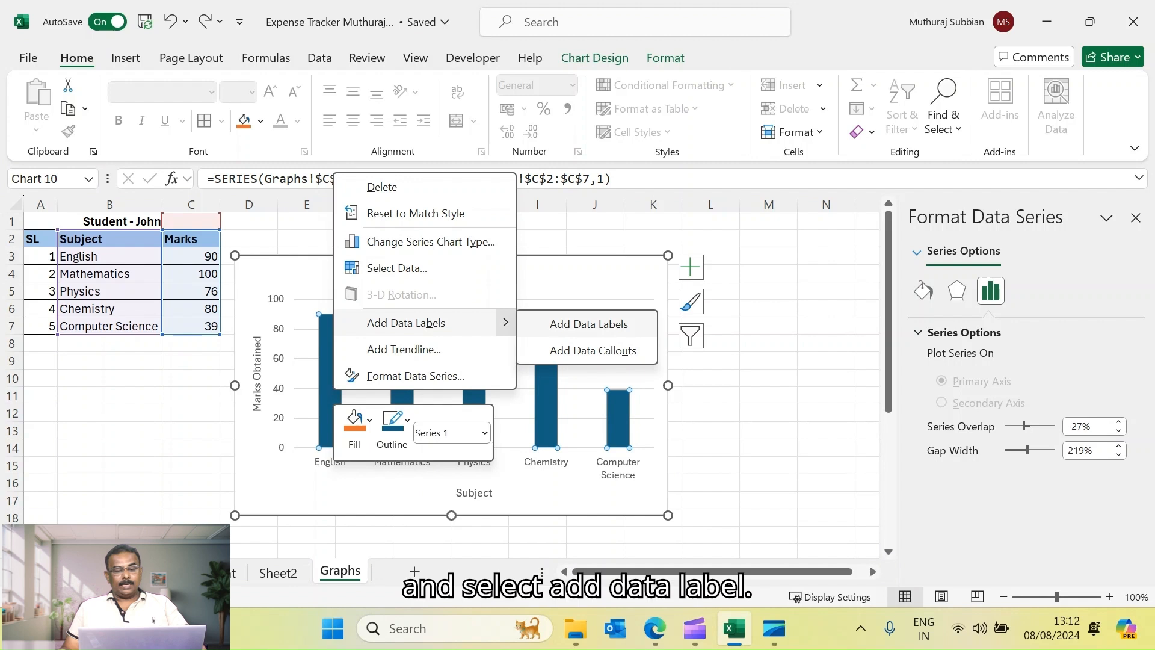
pyautogui.click(588, 324)
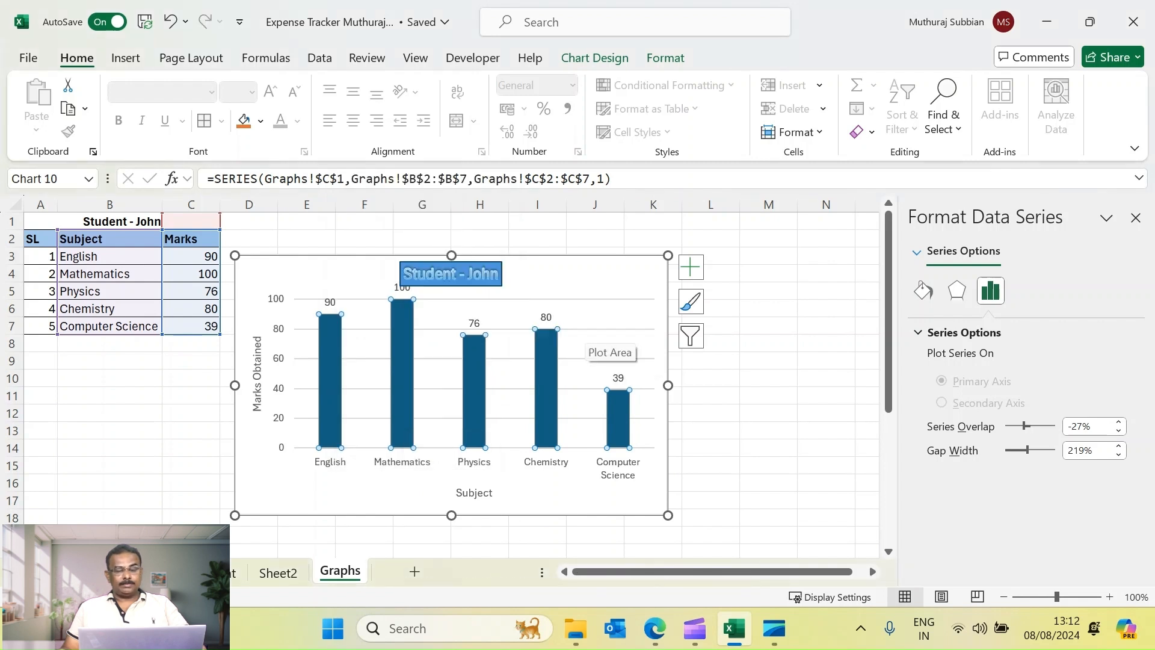
pyautogui.click(769, 326)
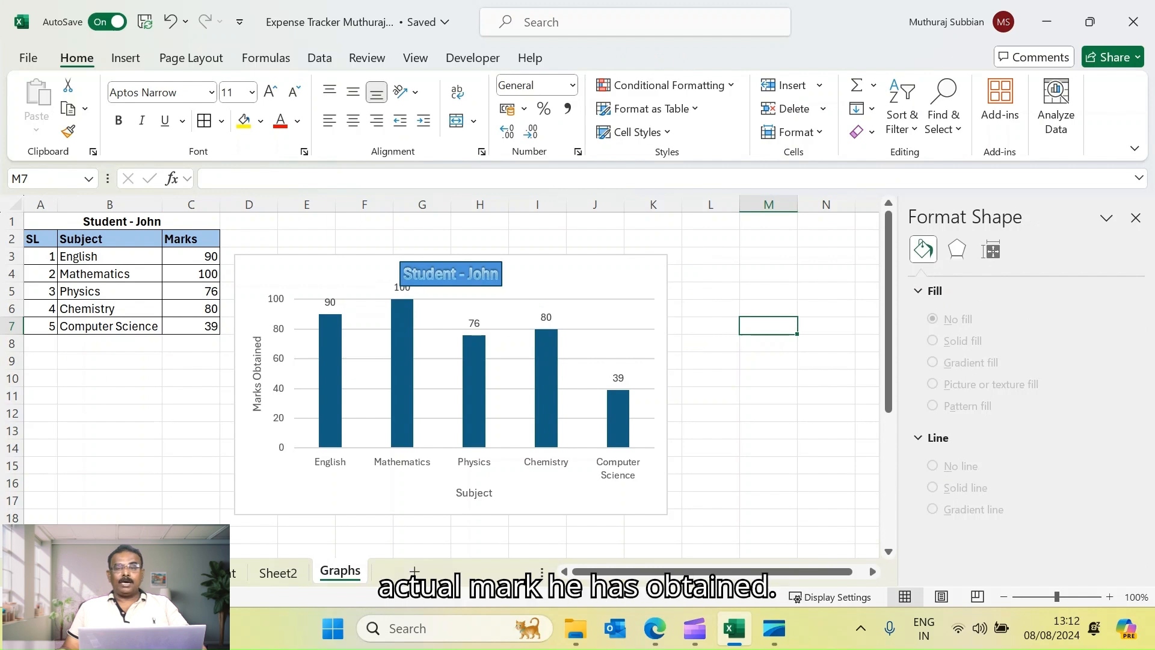
# Set the data labels' position to Inside End
pyautogui.moveTo(617, 414)
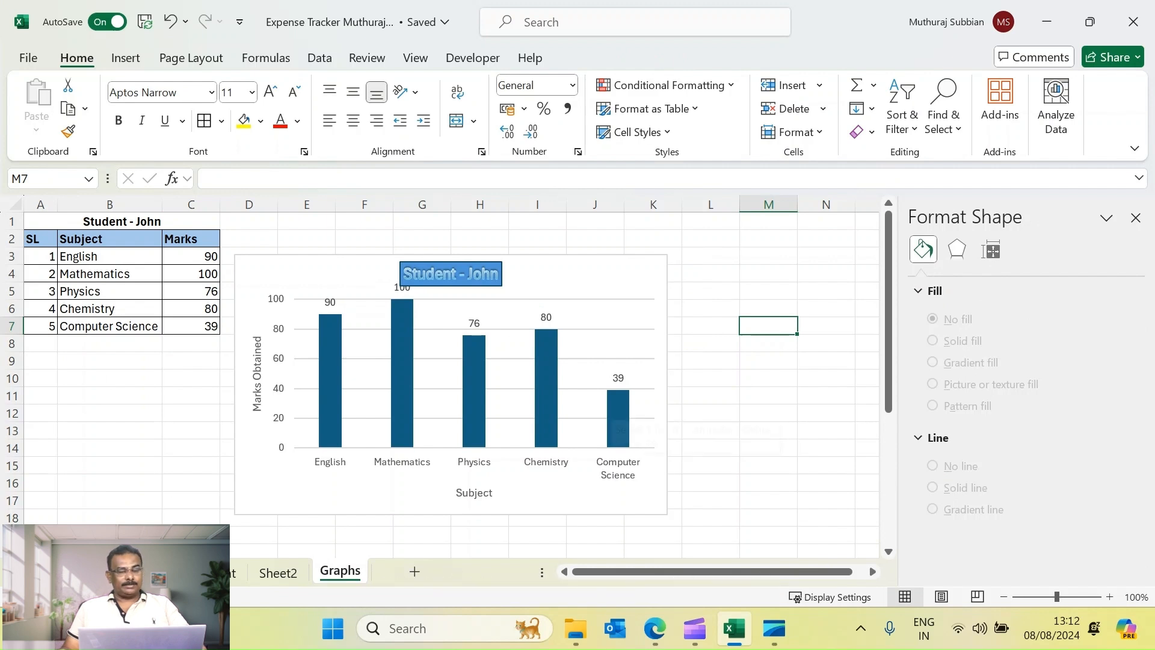
pyautogui.click(618, 418)
pyautogui.rightClick(334, 337)
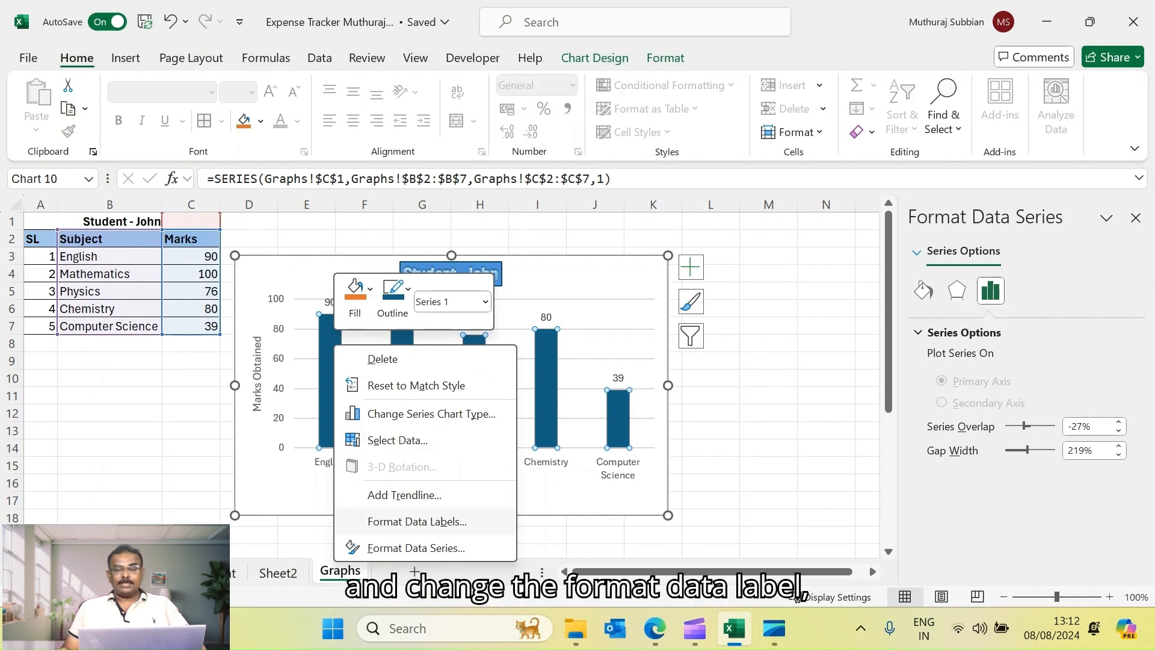
pyautogui.click(417, 522)
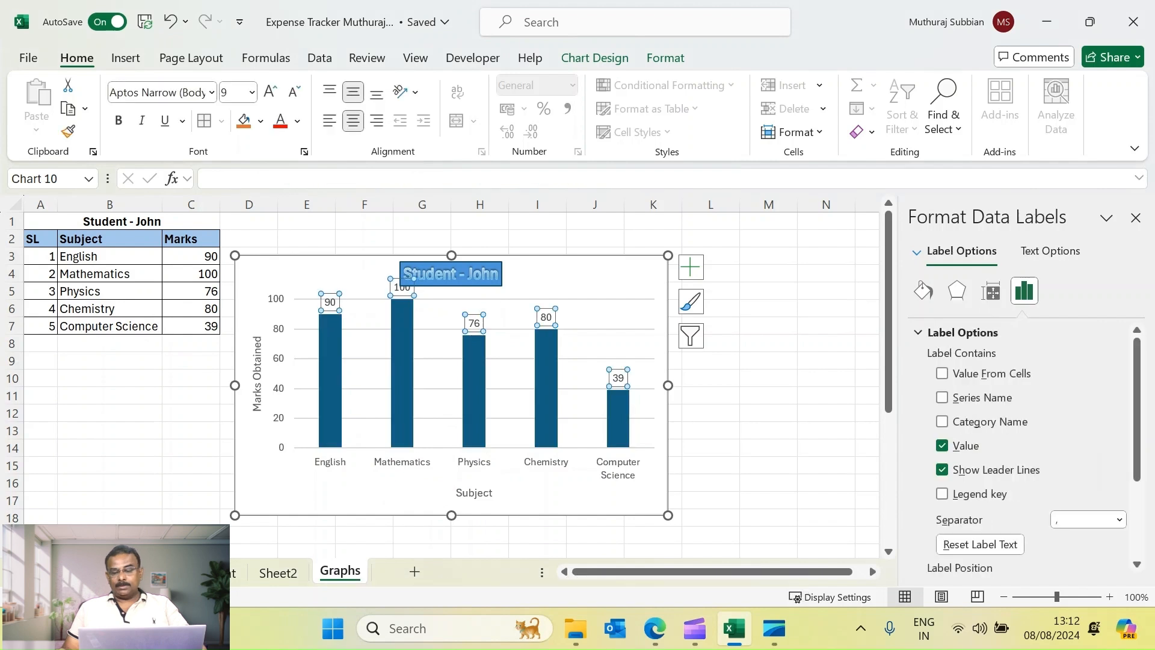
pyautogui.scroll(-5, 1023, 445)
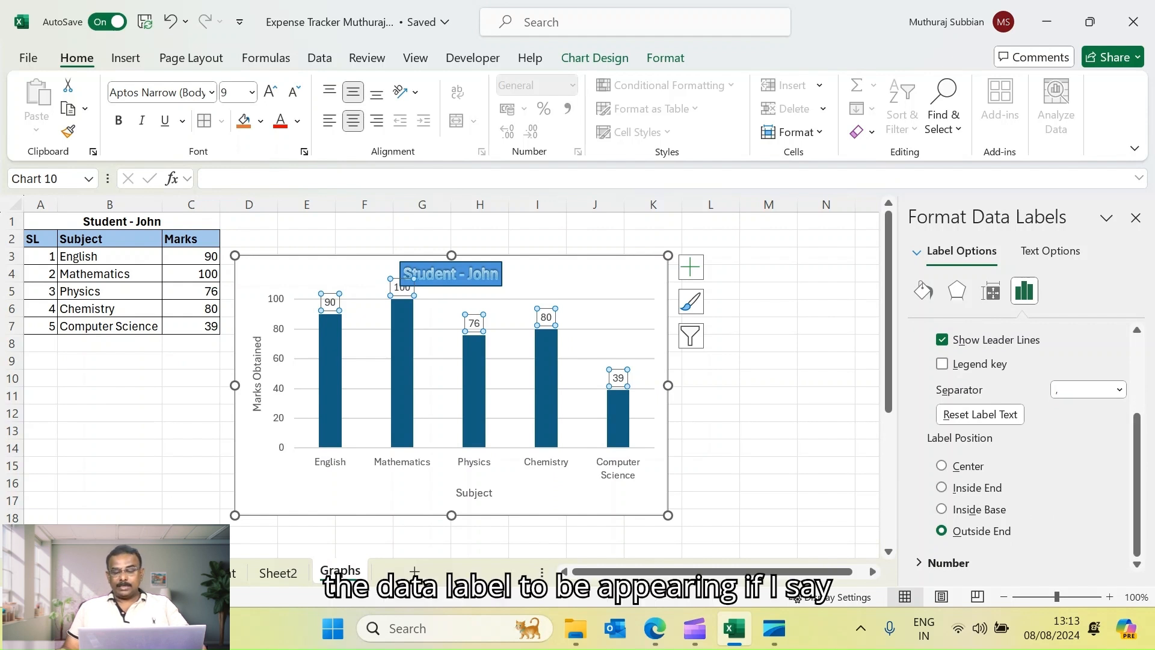
pyautogui.click(942, 466)
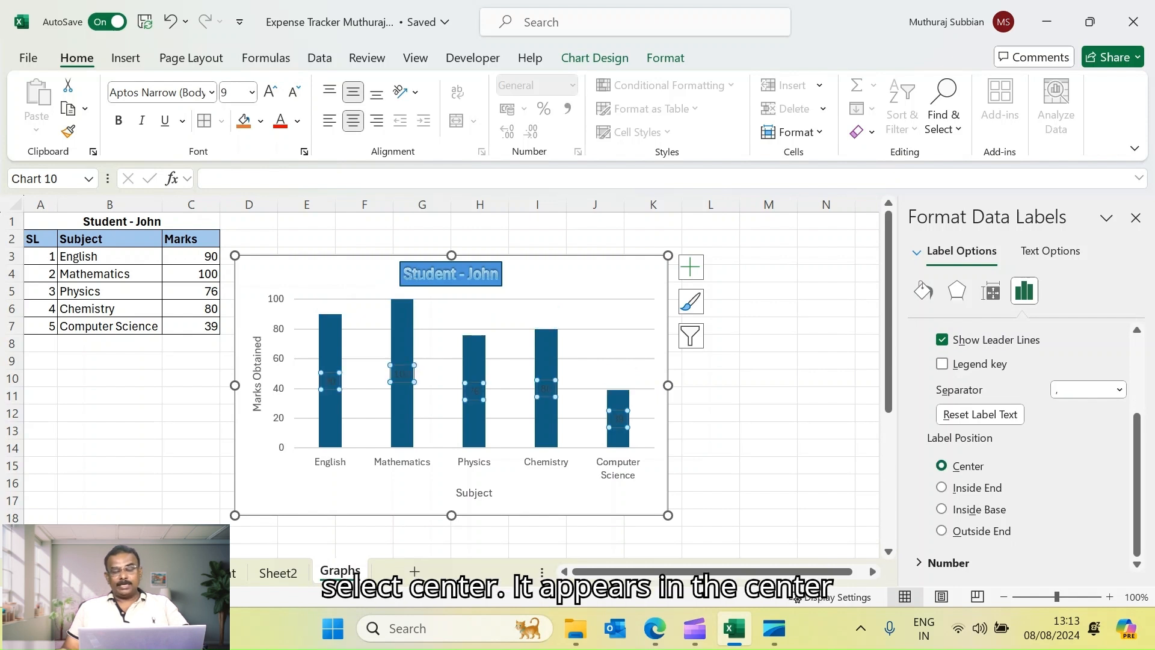
pyautogui.click(942, 488)
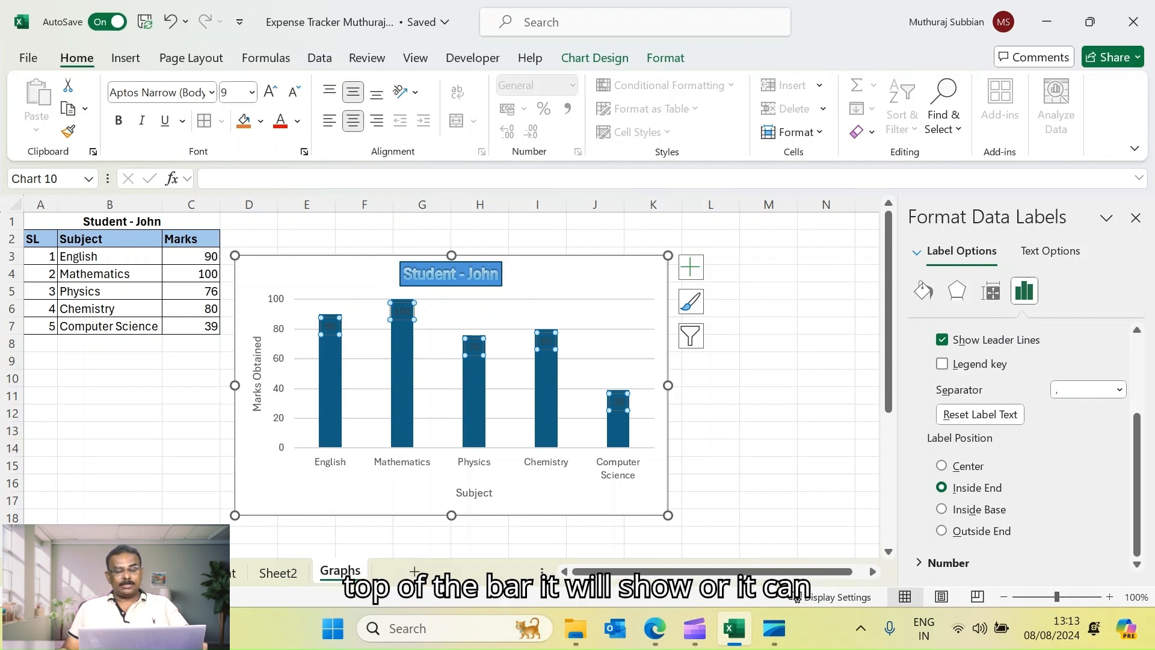
pyautogui.click(942, 509)
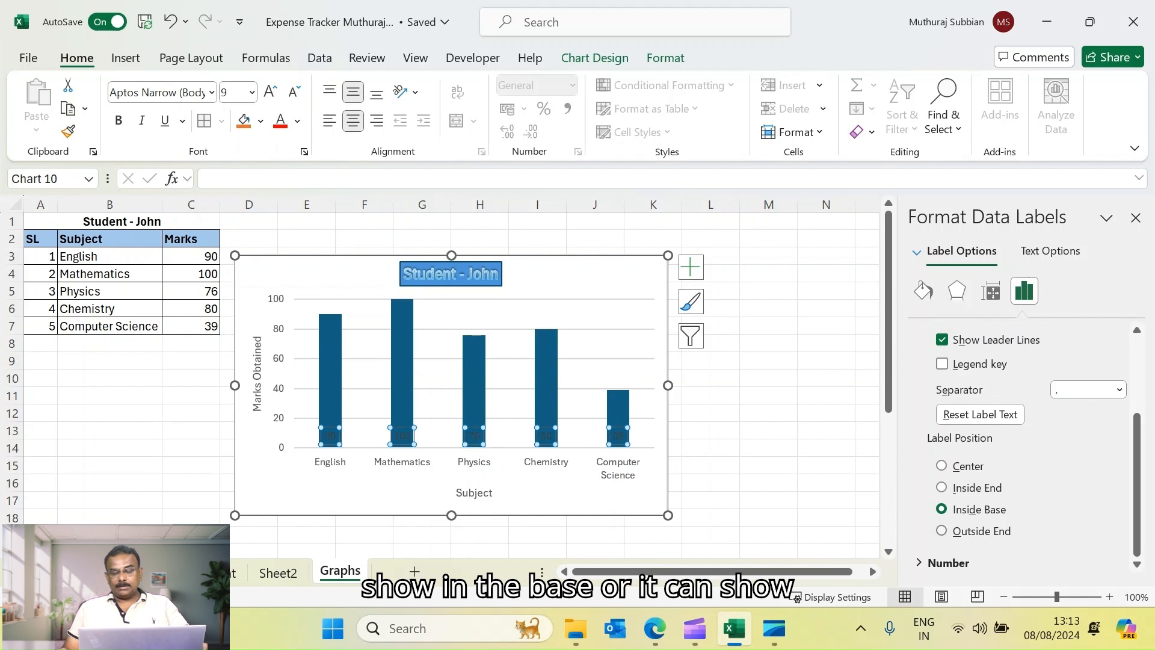
pyautogui.click(942, 531)
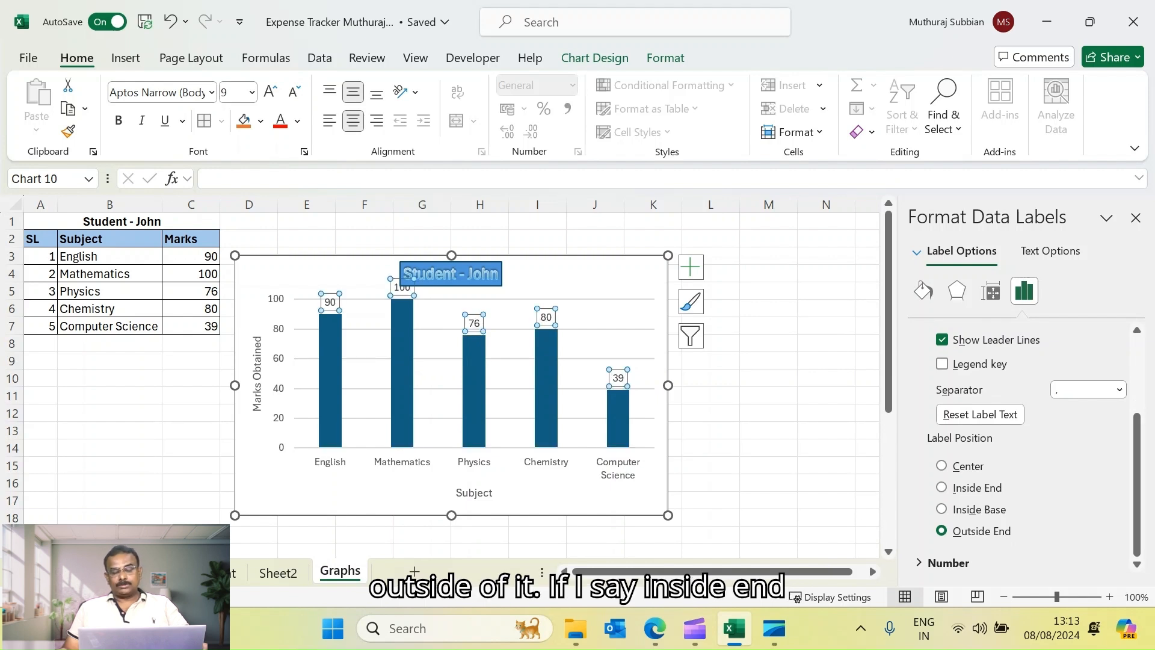
pyautogui.click(942, 487)
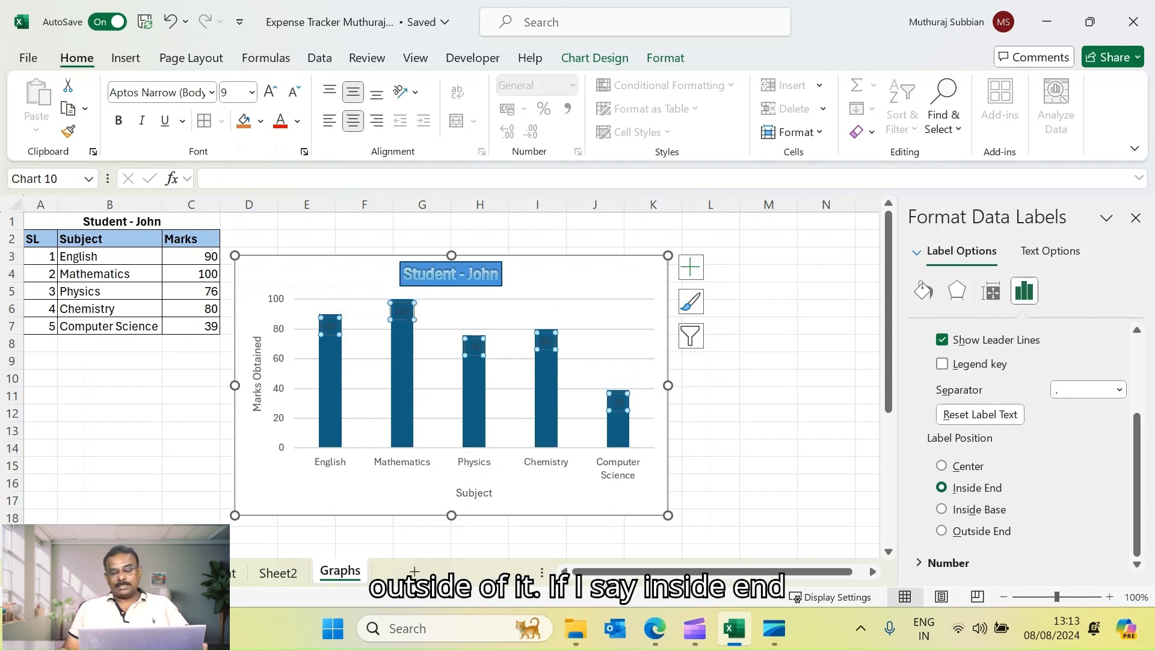
pyautogui.click(826, 361)
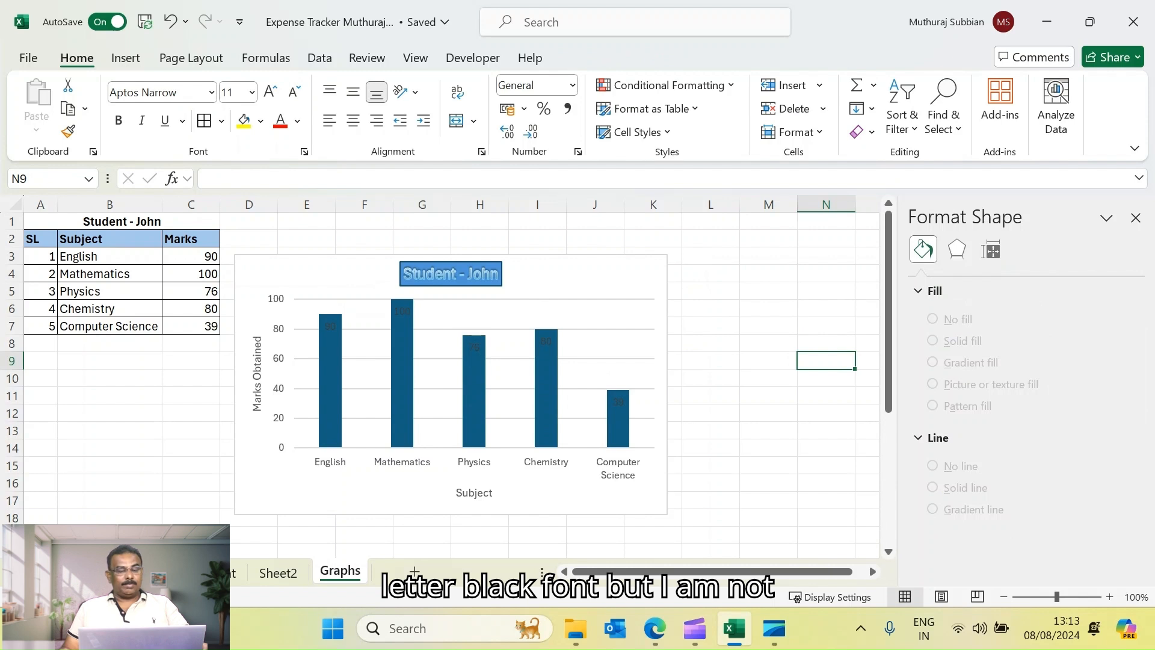
# Set the data labels' text fill colour to white
pyautogui.click(546, 341)
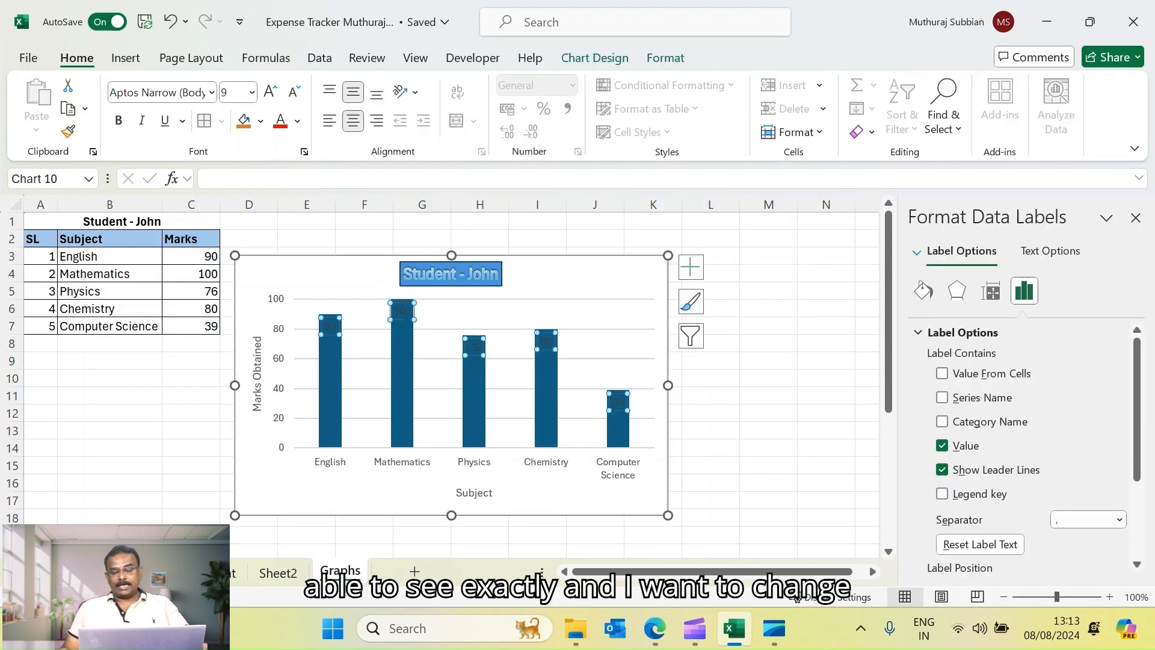
pyautogui.scroll(-3, 1034, 448)
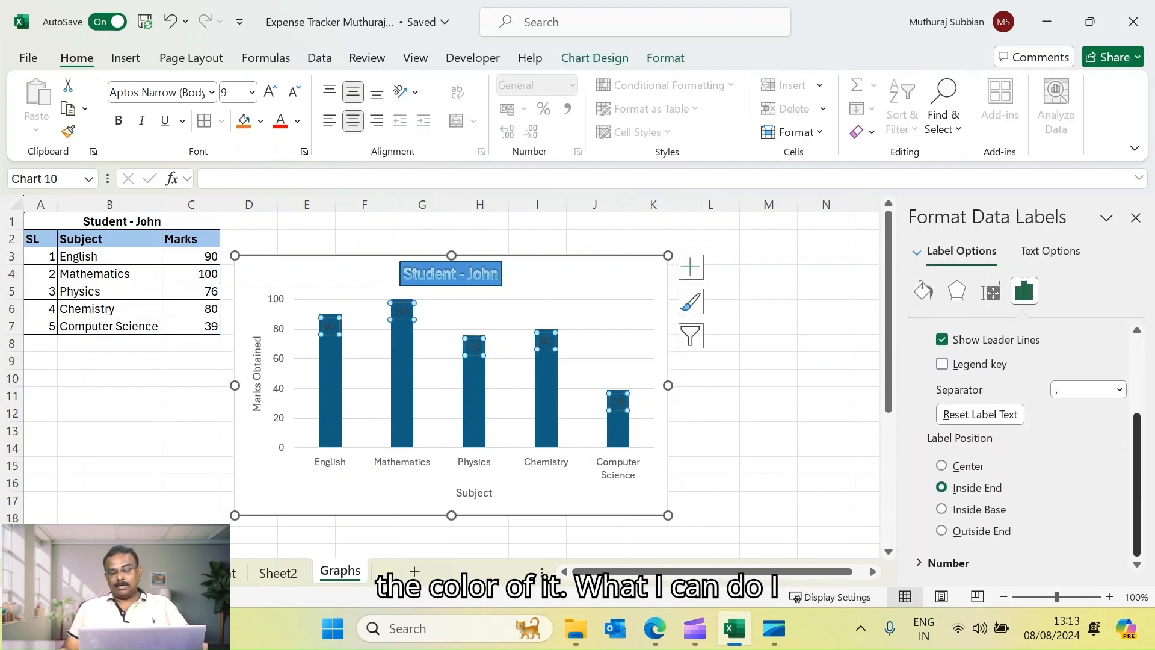
pyautogui.scroll(3, 1034, 445)
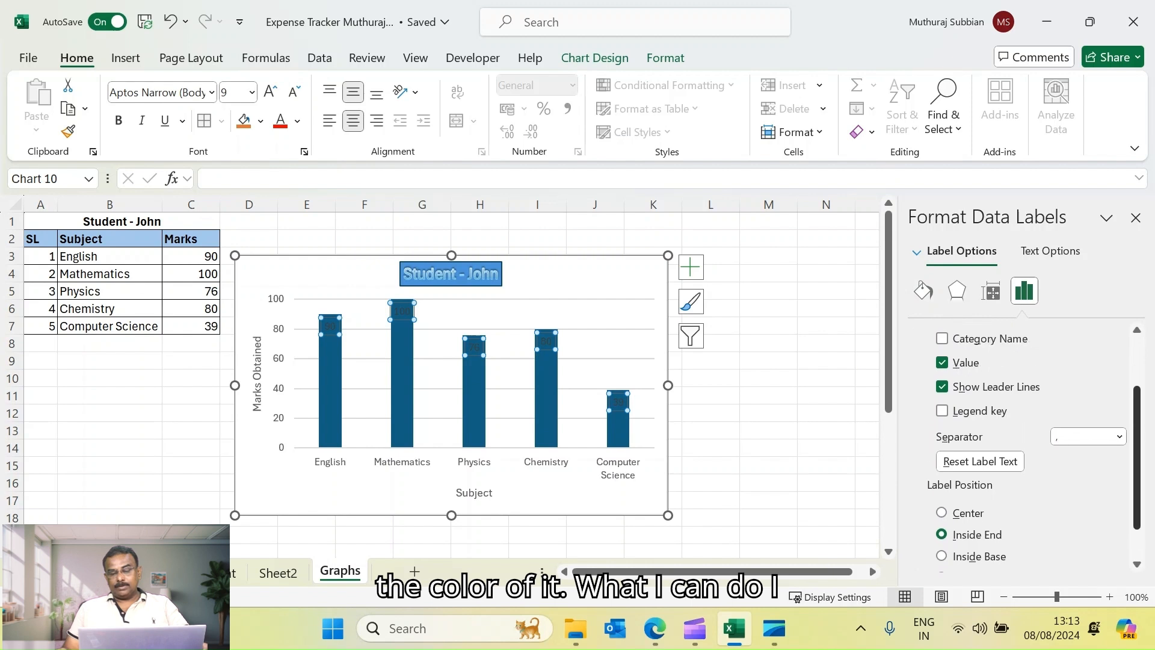
pyautogui.click(1051, 251)
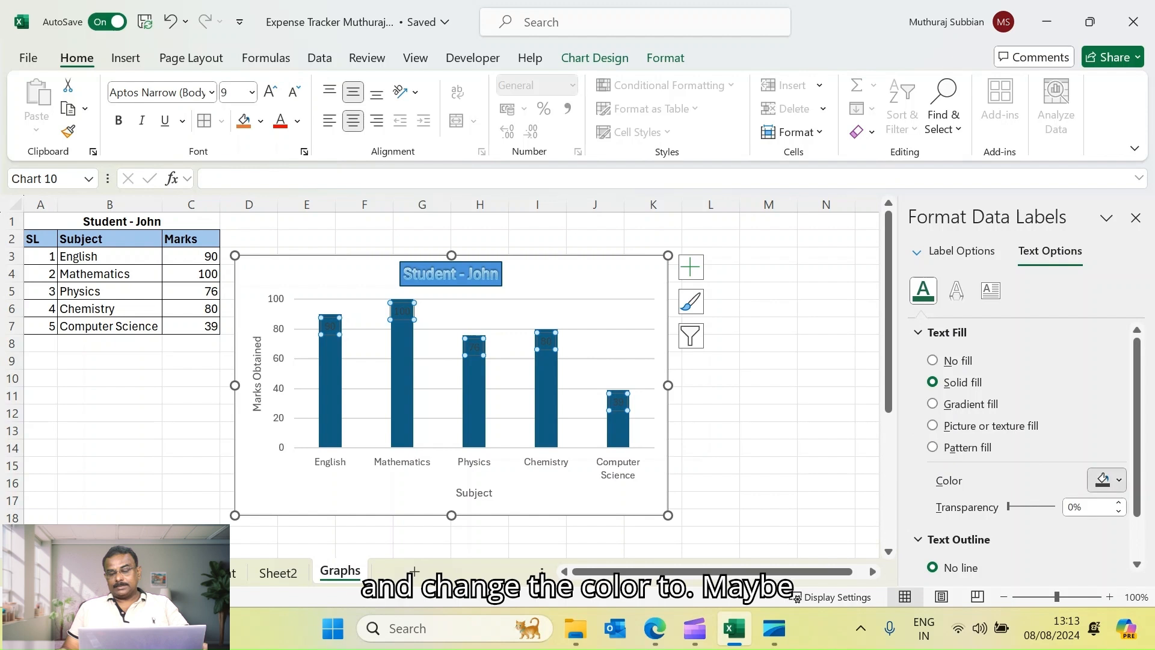
pyautogui.click(1118, 480)
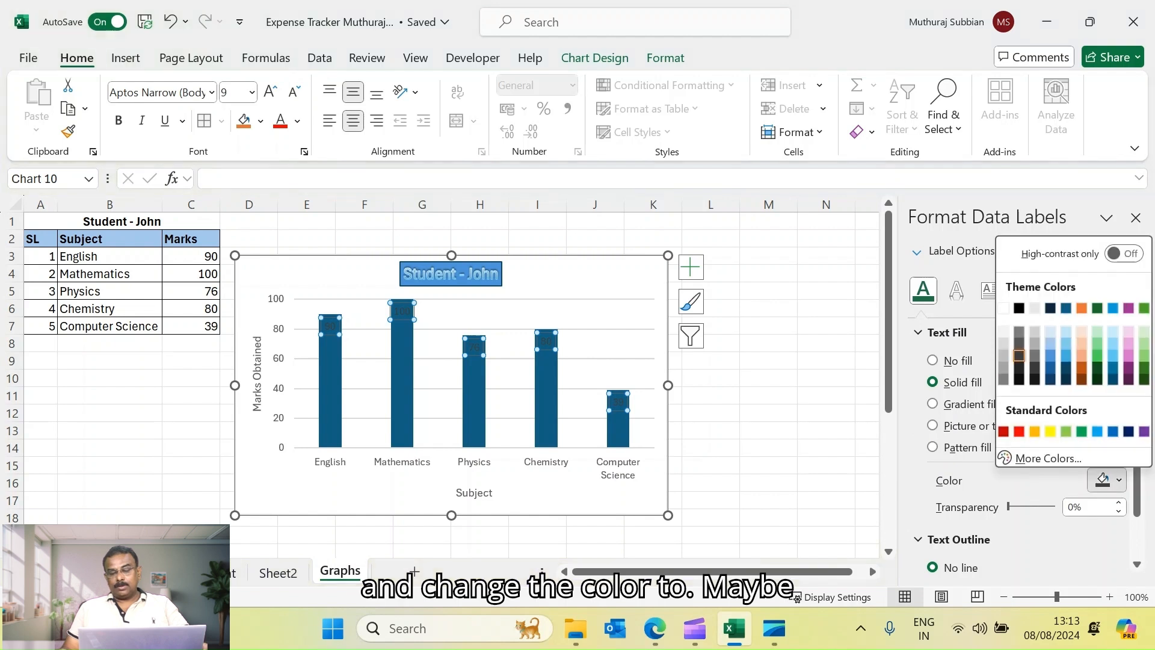
pyautogui.click(1003, 308)
pyautogui.click(769, 221)
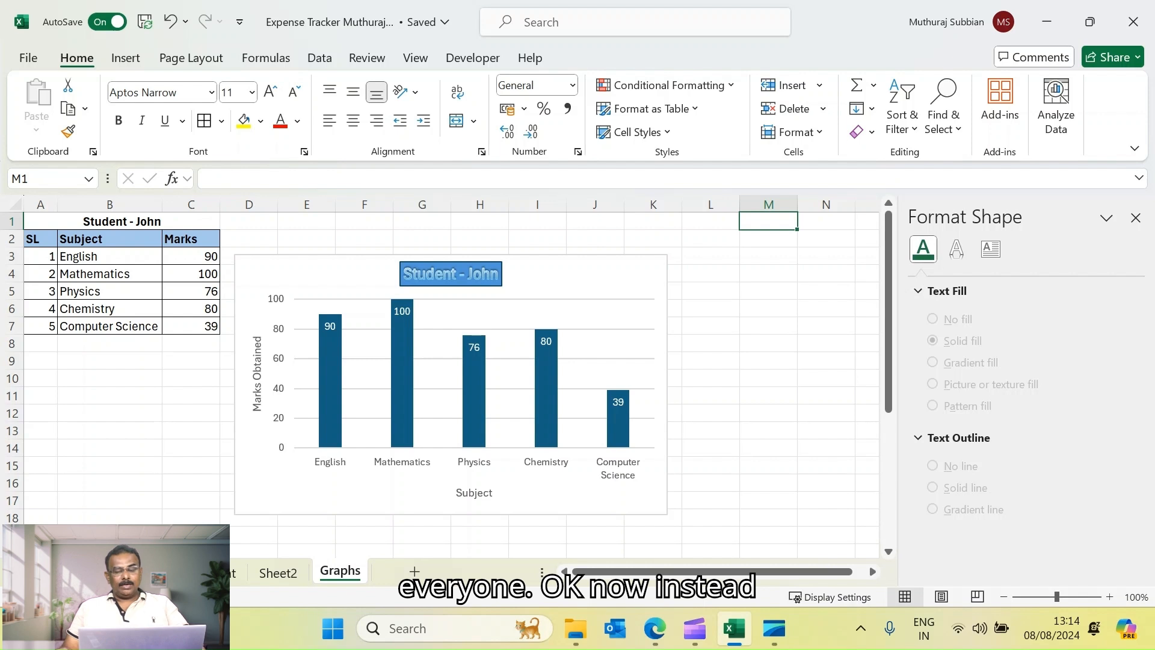
# Apply the second Quick Layout to the chart
pyautogui.click(602, 274)
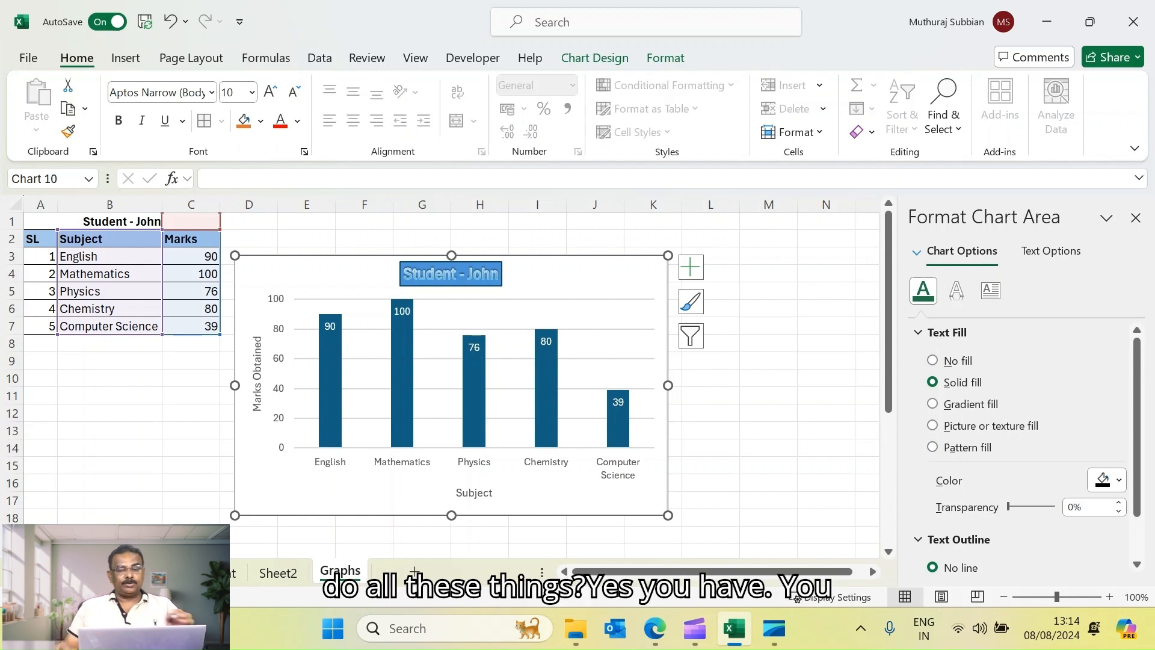
pyautogui.click(594, 58)
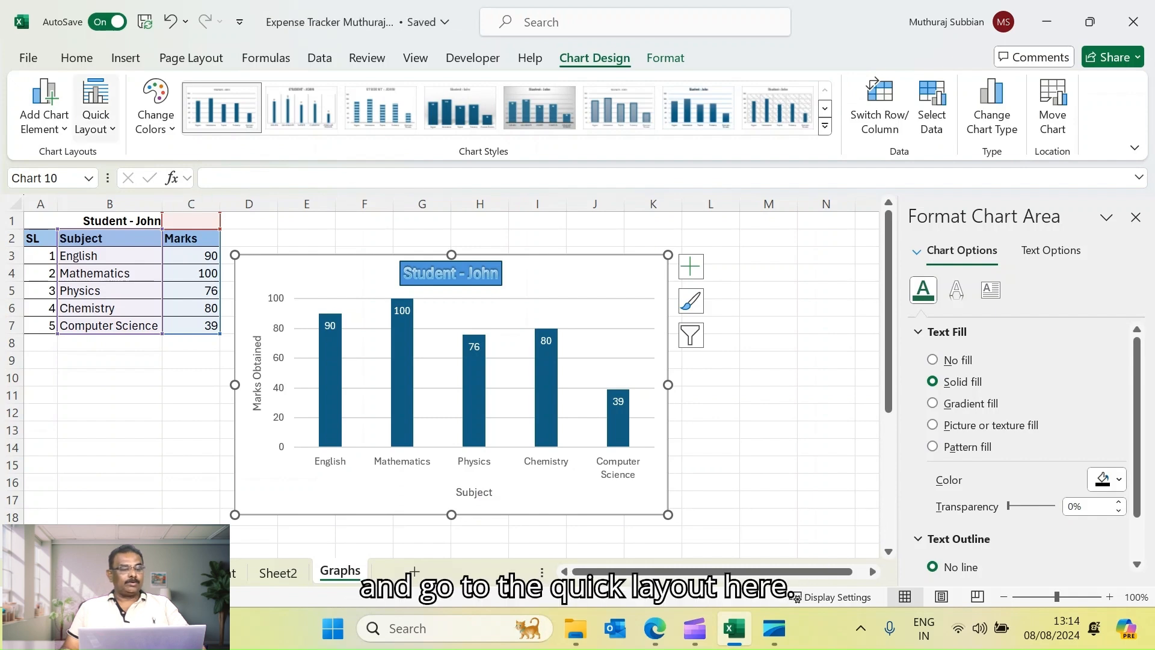
pyautogui.click(95, 109)
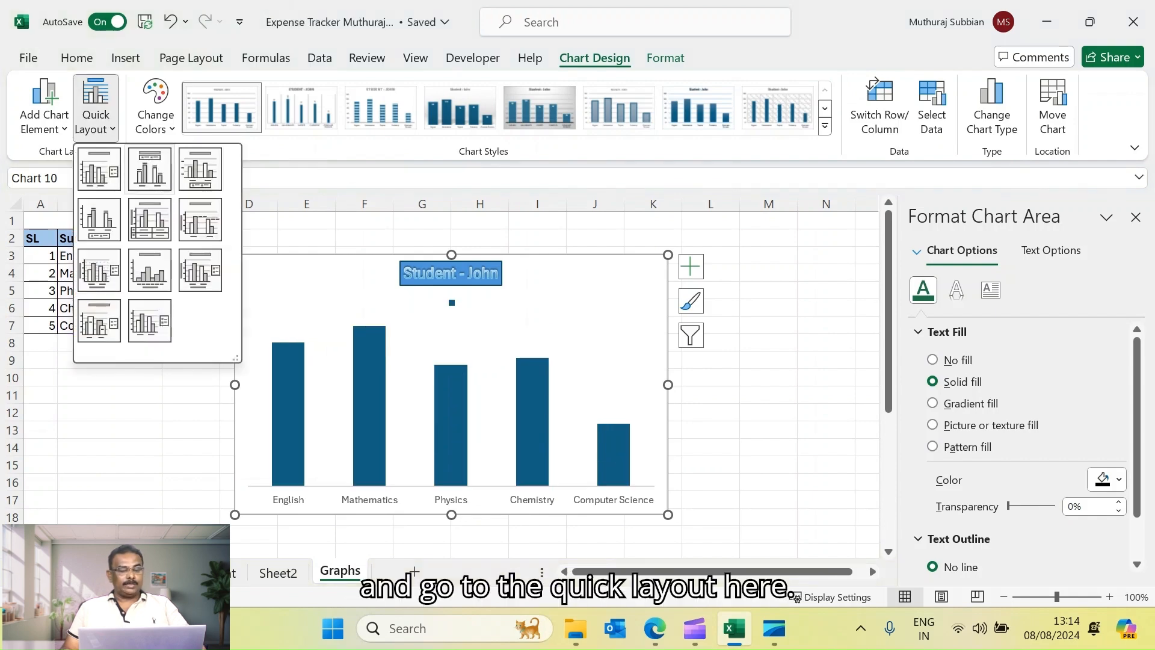
pyautogui.click(149, 170)
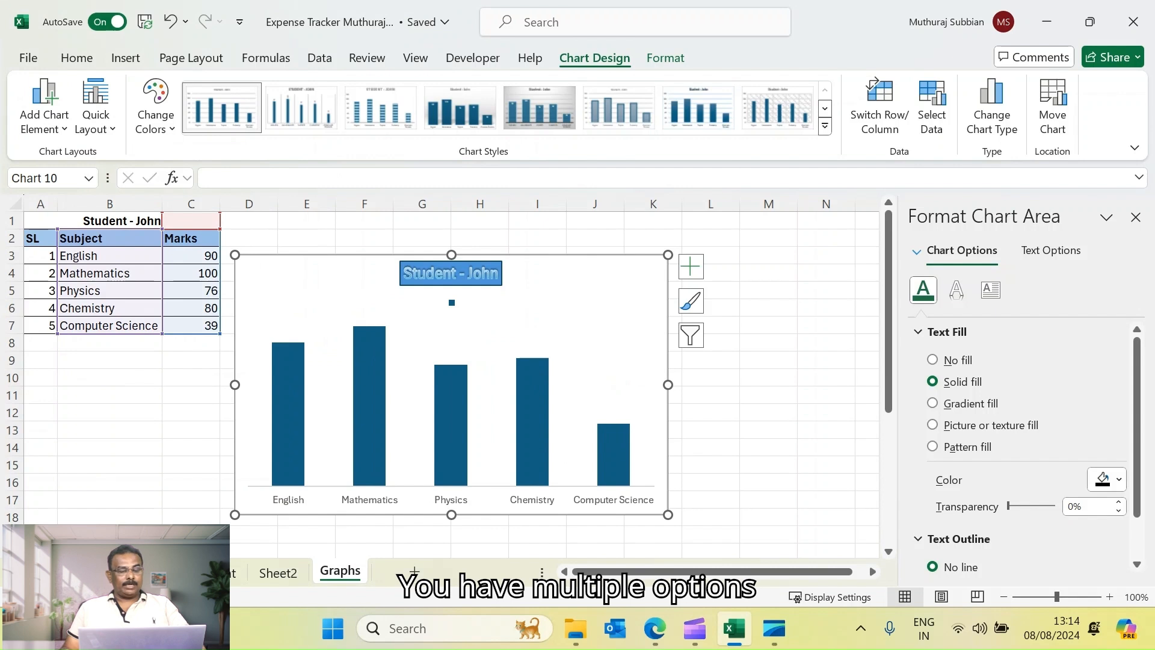
# Apply Quick Layout 1 to the chart instead
pyautogui.click(95, 108)
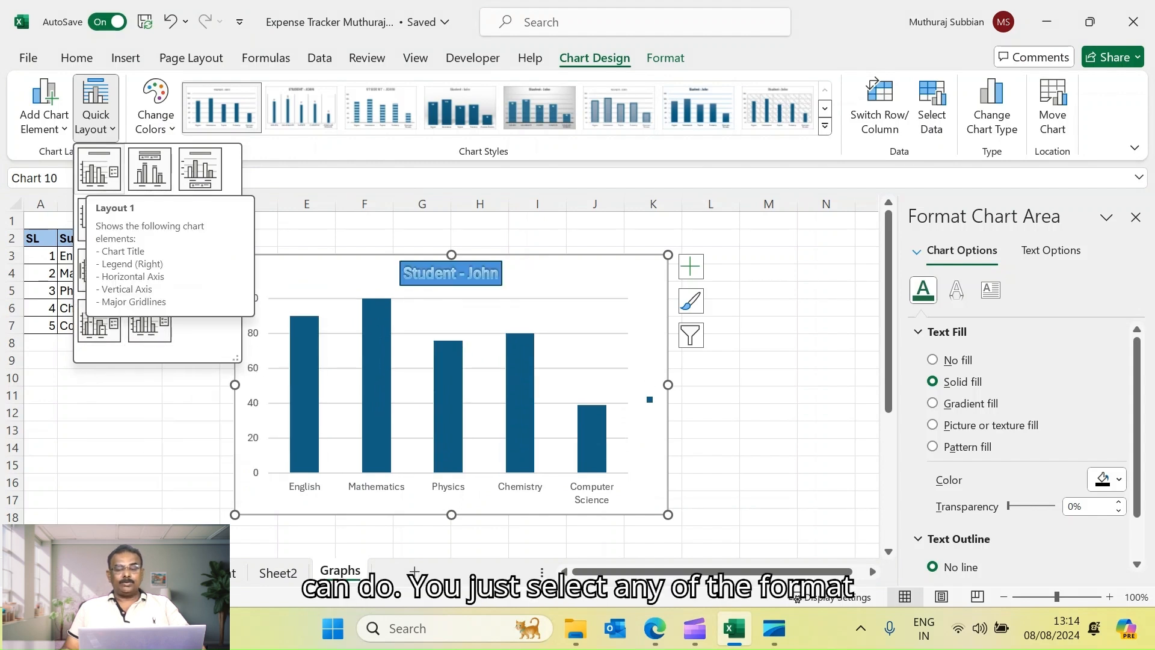
pyautogui.click(100, 170)
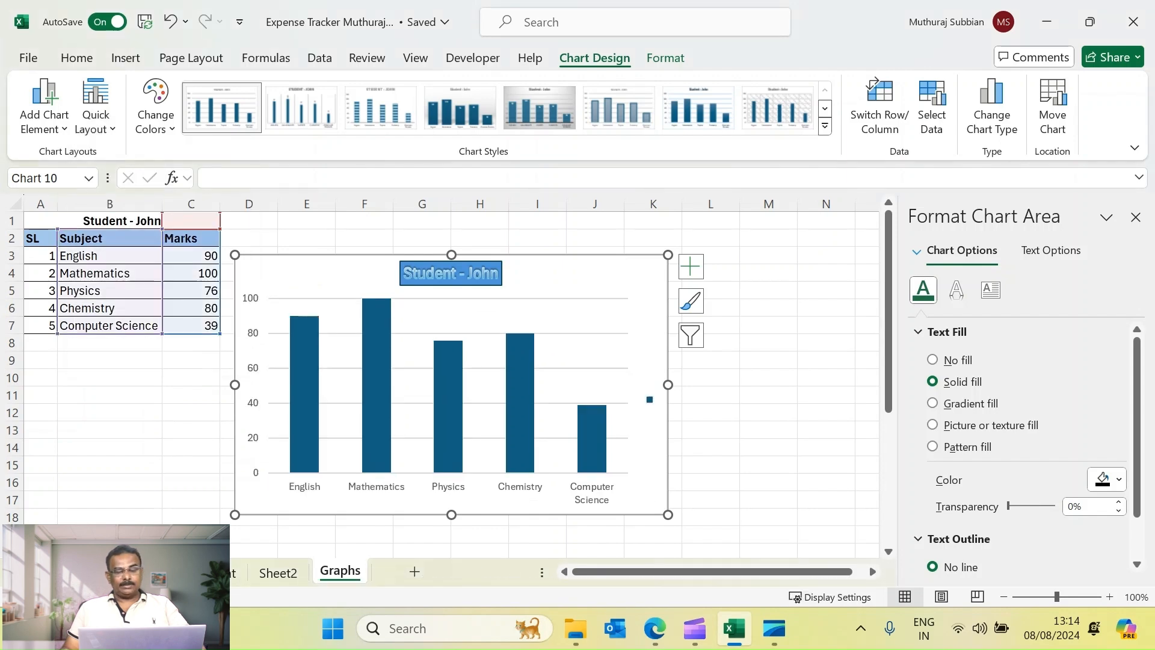
pyautogui.click(768, 360)
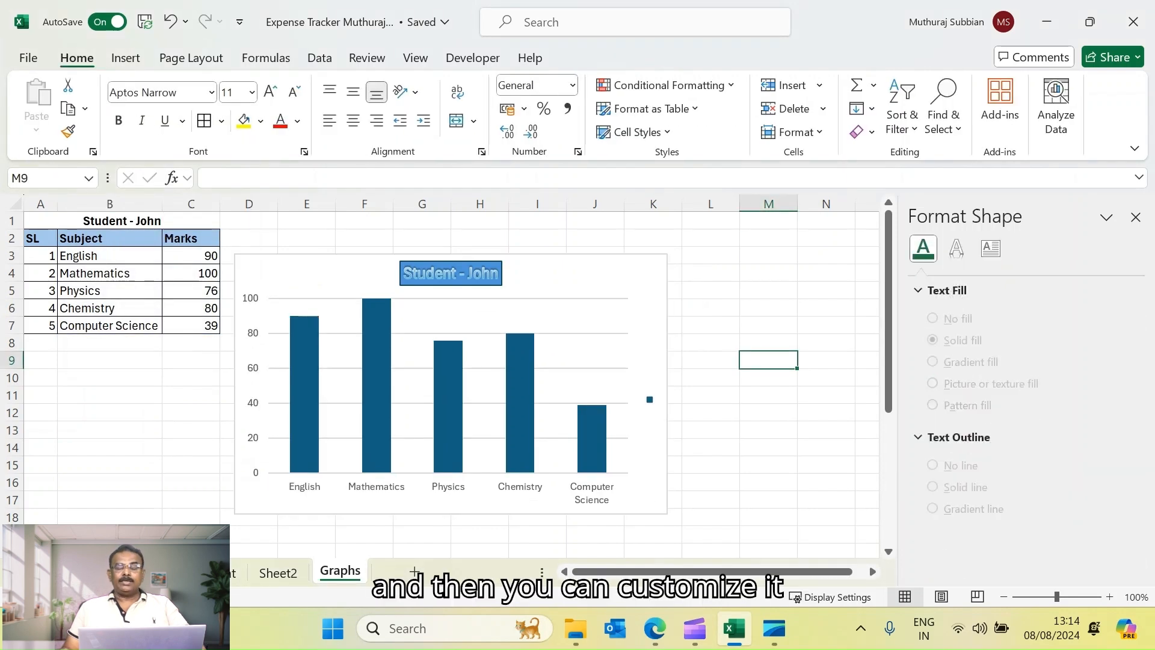